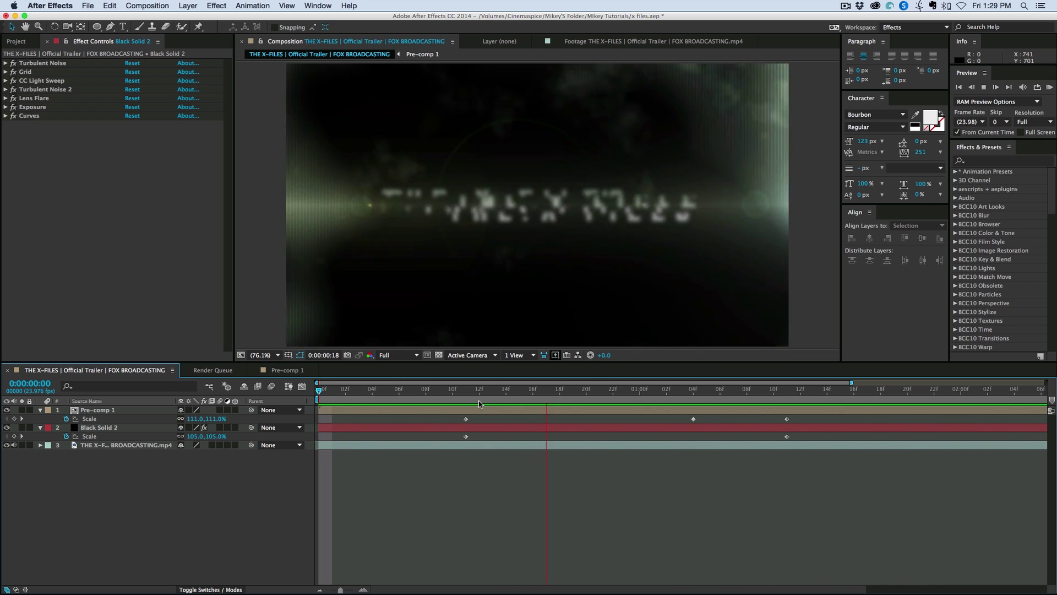
# - Preview the original trailer title on its own from the start of the comp
pyautogui.press('space')
pyautogui.click(119, 445)
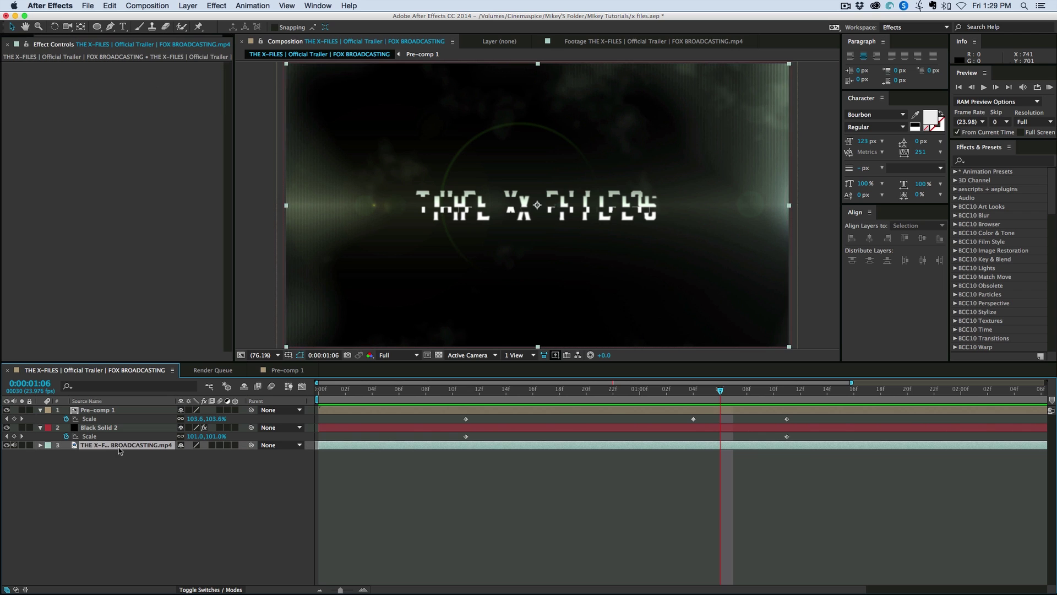
pyautogui.click(22, 445)
pyautogui.moveTo(409, 391); pyautogui.dragTo(319, 392)
pyautogui.press('KP_0')
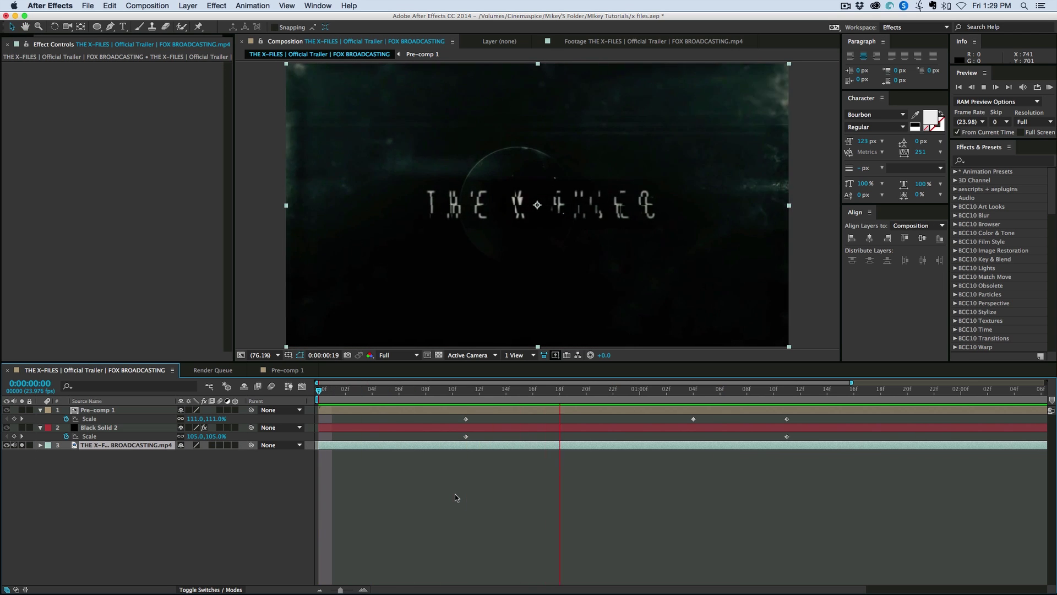
pyautogui.click(518, 498)
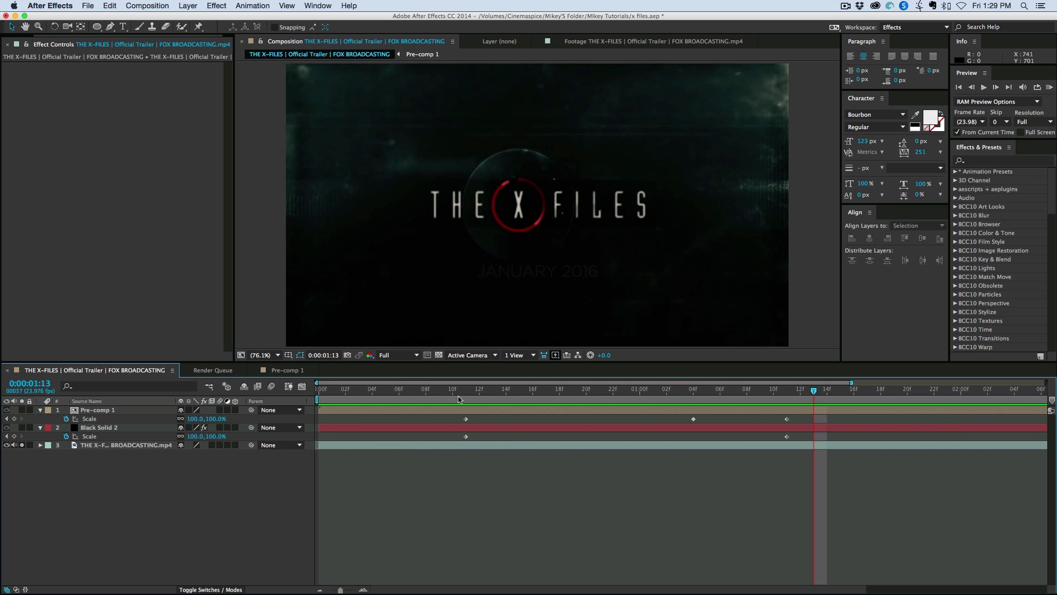
pyautogui.press('Home')
pyautogui.press('space')
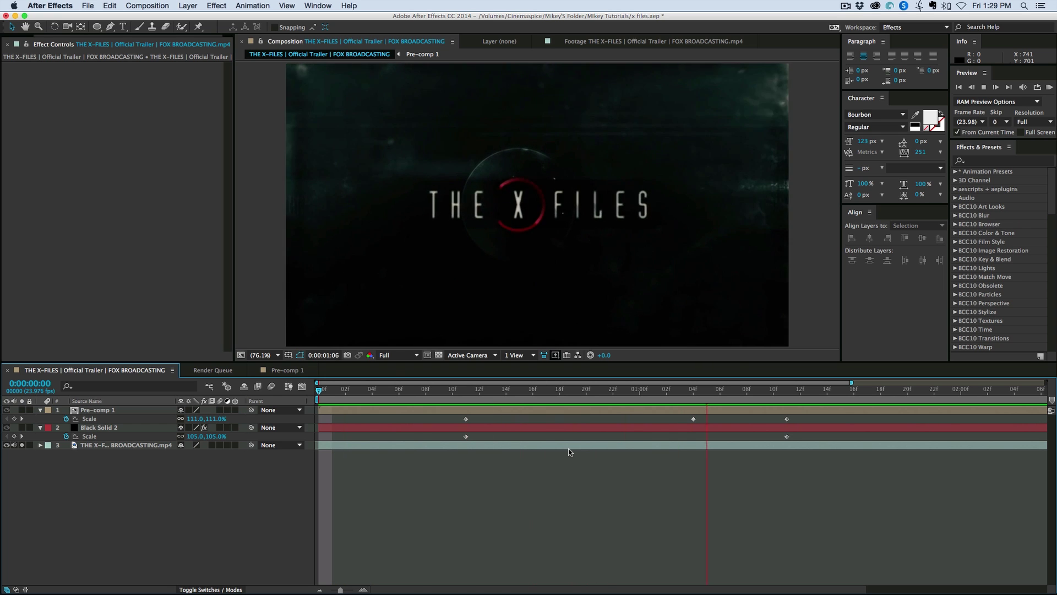
pyautogui.press('space')
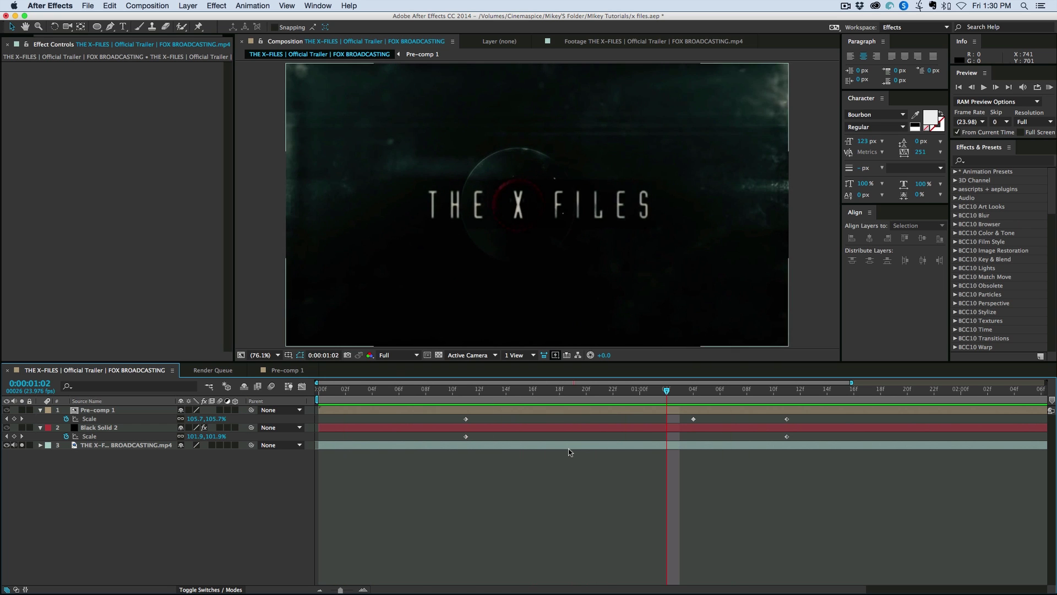
# - Create a 1280×720 composition named XFILES and add a black solid named BG
pyautogui.press('super+n')
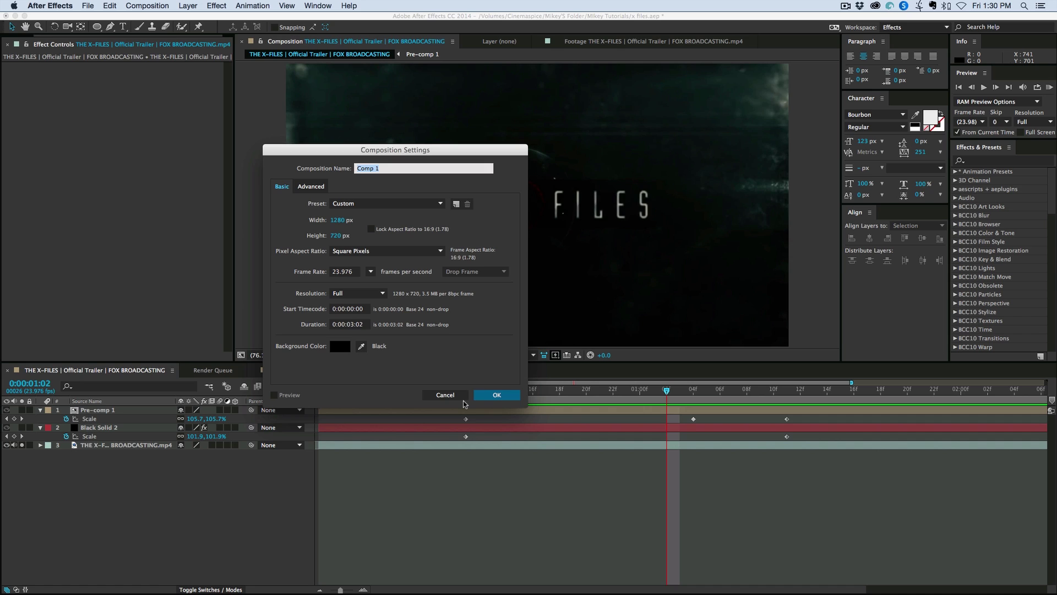
pyautogui.write('XFILES')
pyautogui.press('Return')
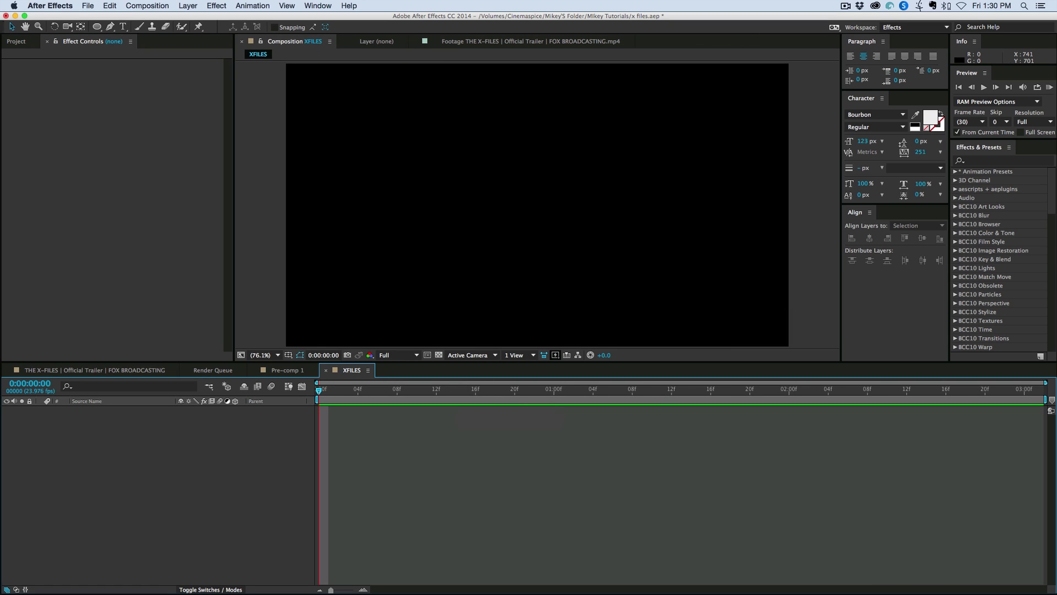
pyautogui.press('super+y')
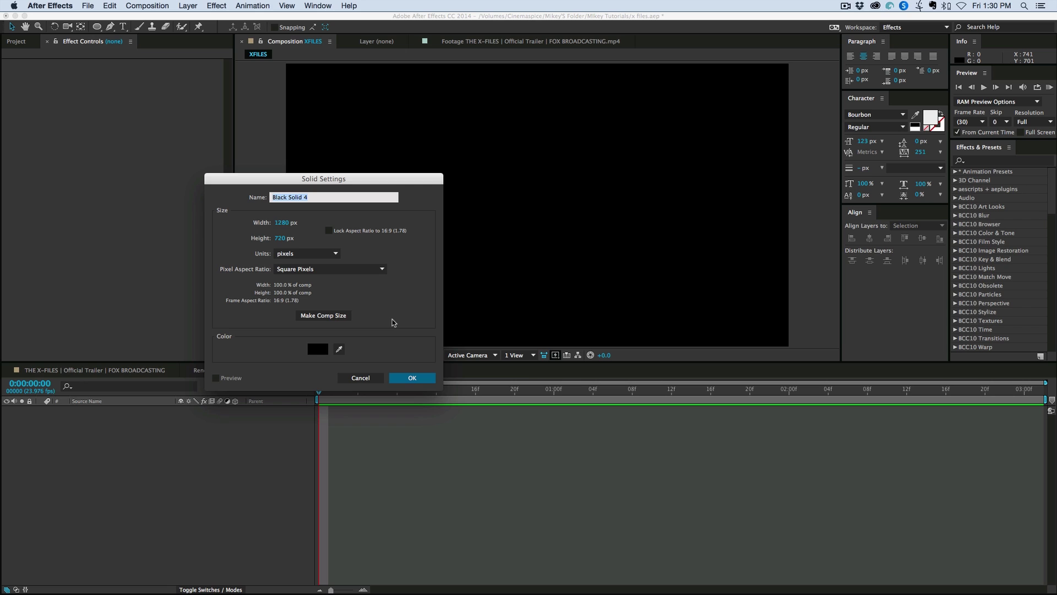
pyautogui.write('BG')
pyautogui.press('Return')
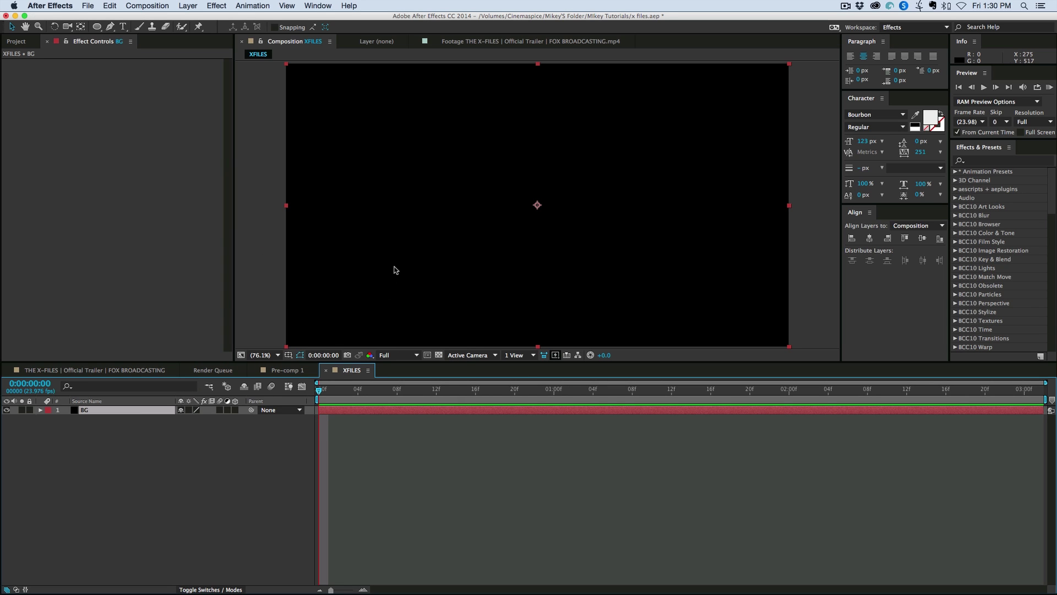
# - Apply Turbulent Noise to the BG solid from an effects search for 'turb'
pyautogui.click(1003, 160)
pyautogui.write('turb')
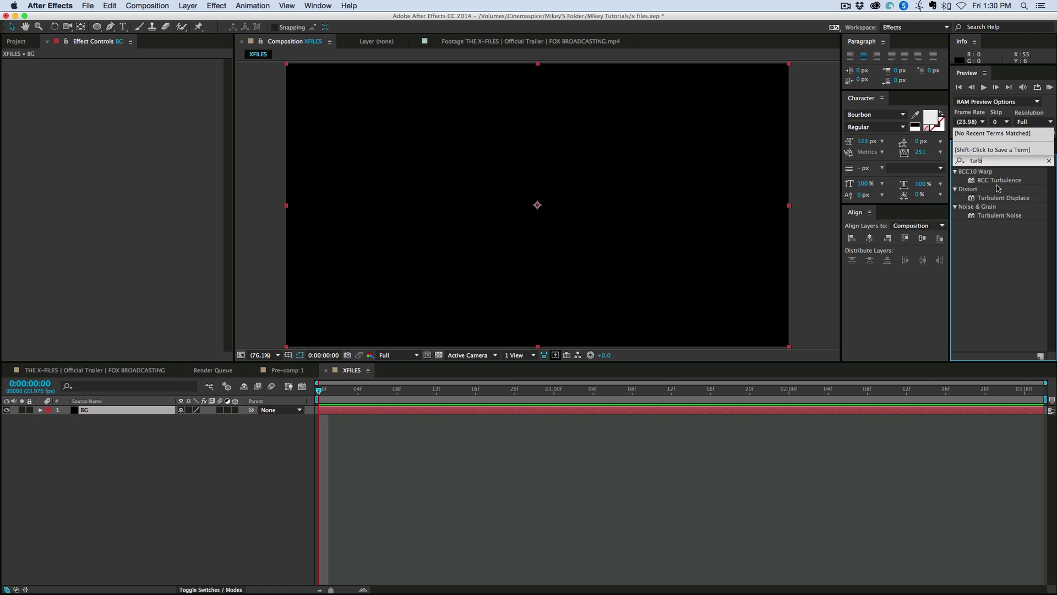
pyautogui.click(983, 216)
pyautogui.moveTo(978, 216); pyautogui.dragTo(540, 237)
pyautogui.moveTo(130, 109); pyautogui.dragTo(100, 105)
# - Set the noise Scale to 360, lower Complexity, Brightness -48, and shift Offset Turbulence
pyautogui.click(15, 125)
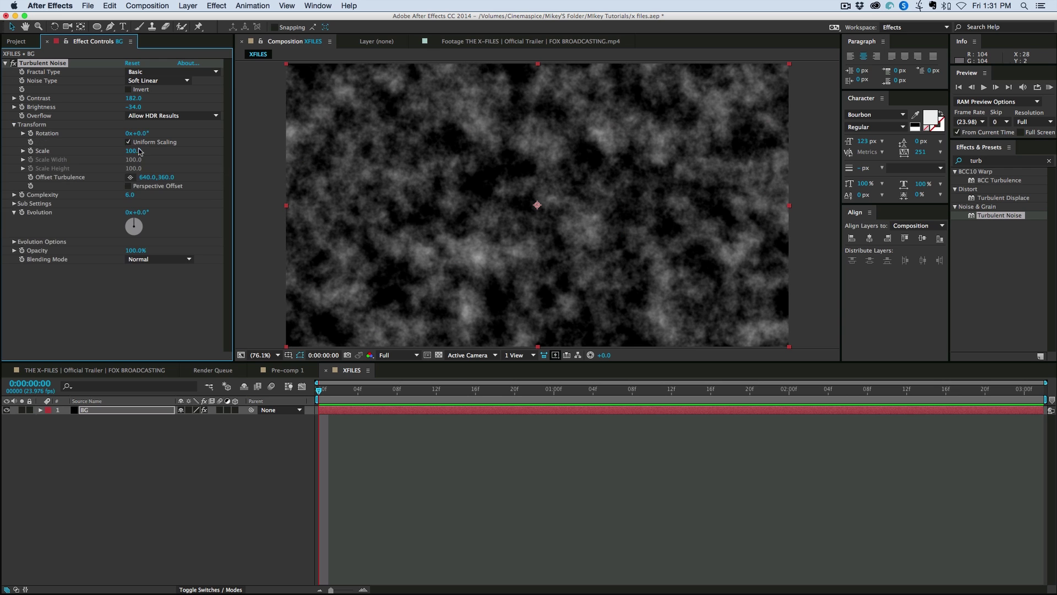
pyautogui.moveTo(135, 151); pyautogui.dragTo(232, 169)
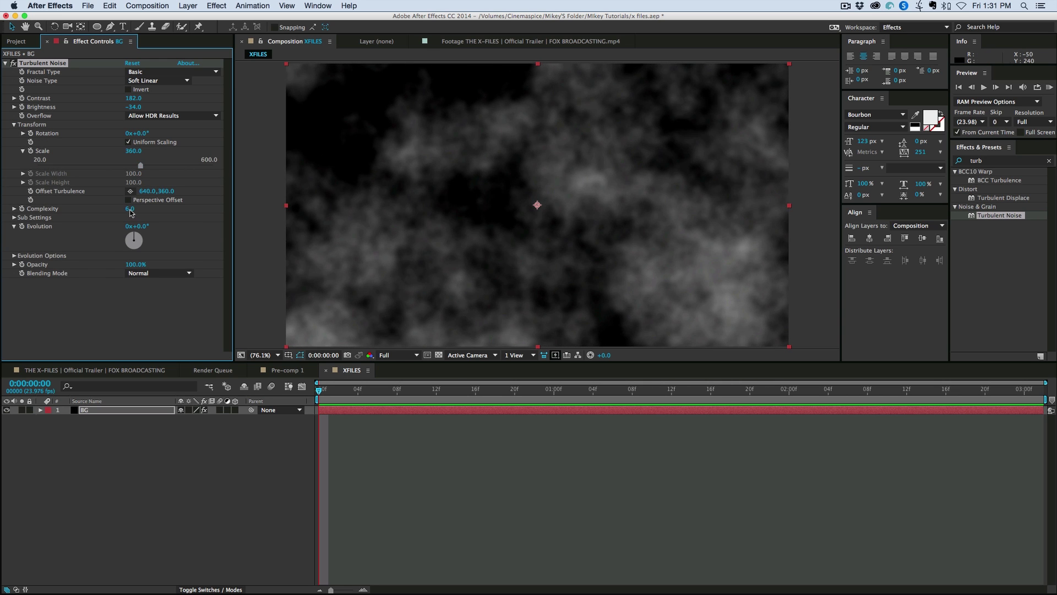
pyautogui.moveTo(91, 212); pyautogui.dragTo(0, 217)
pyautogui.moveTo(127, 110); pyautogui.dragTo(128, 110)
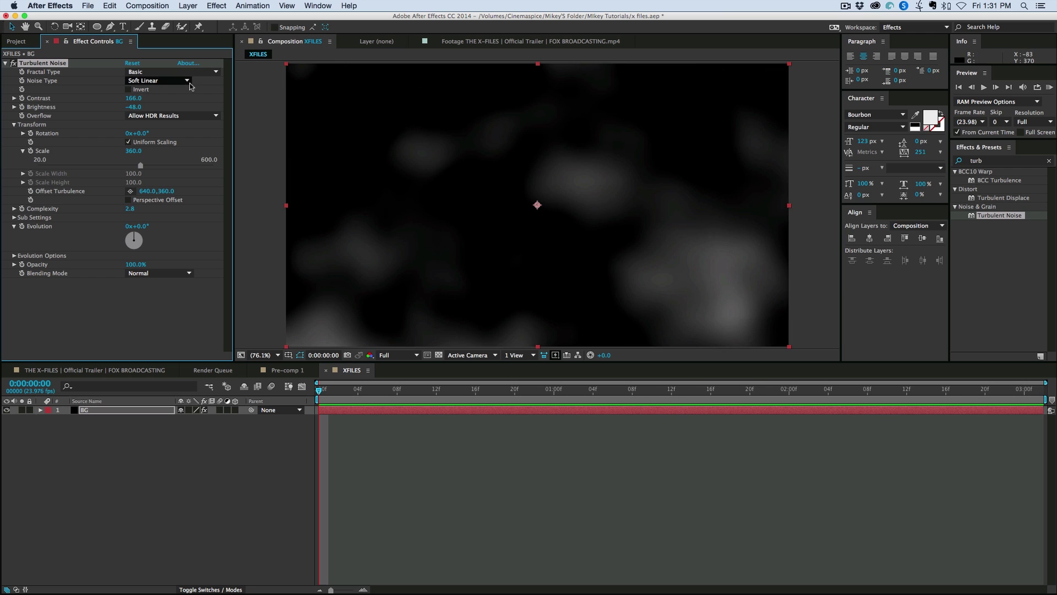
pyautogui.moveTo(149, 191); pyautogui.dragTo(311, 215)
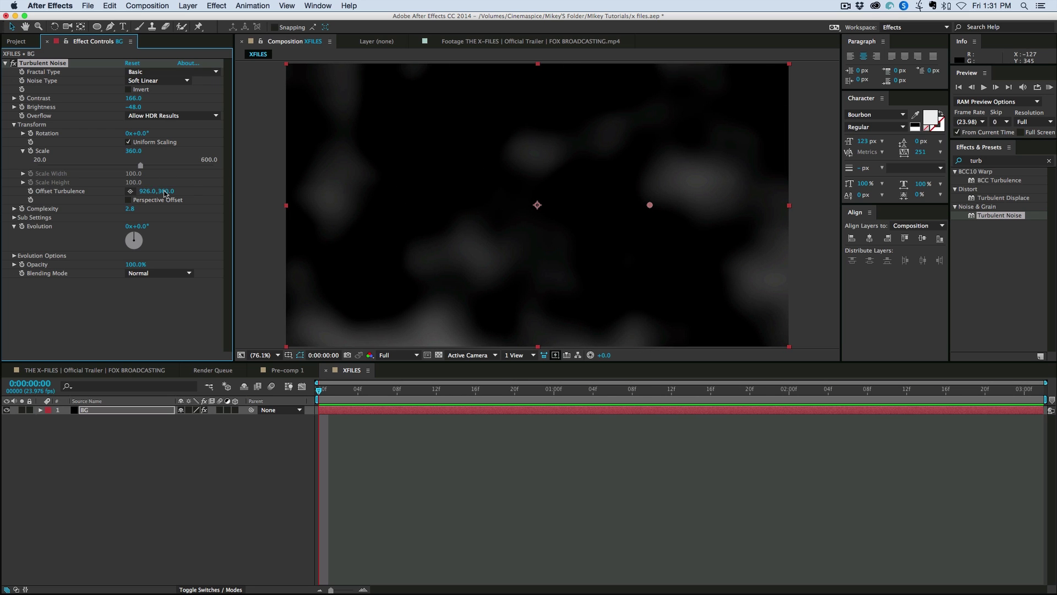
pyautogui.moveTo(165, 193); pyautogui.dragTo(37, 187)
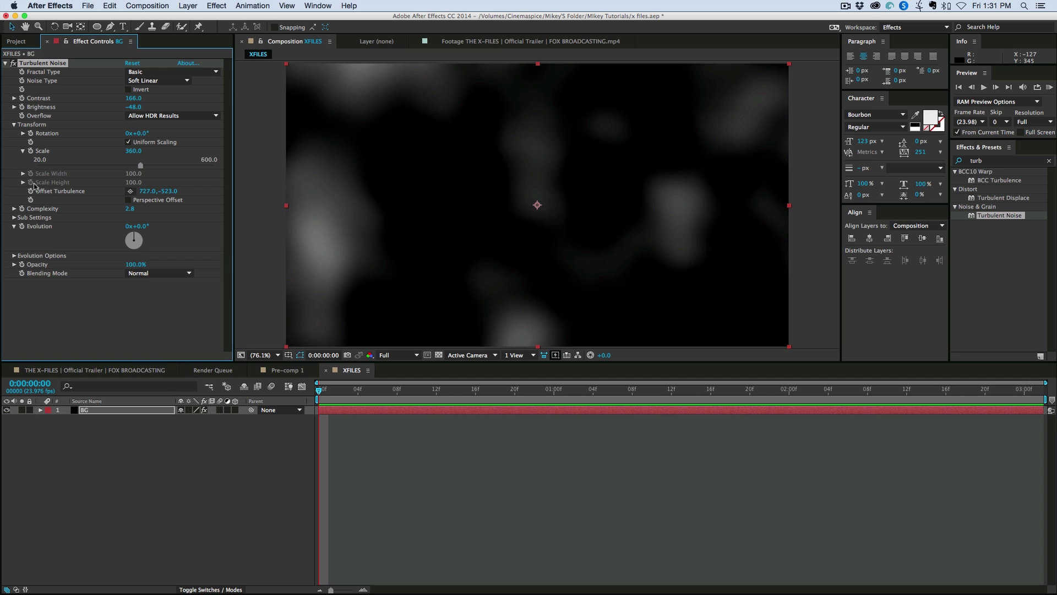
# - Apply the Grid effect to BG from a 'grid' search
pyautogui.click(6, 63)
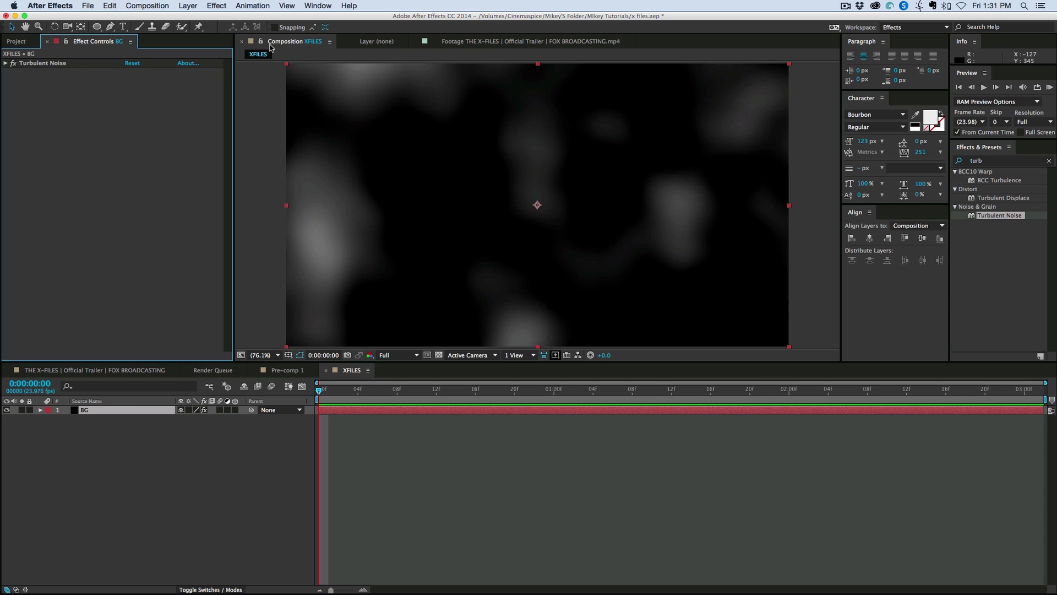
pyautogui.click(216, 6)
pyautogui.moveTo(317, 6)
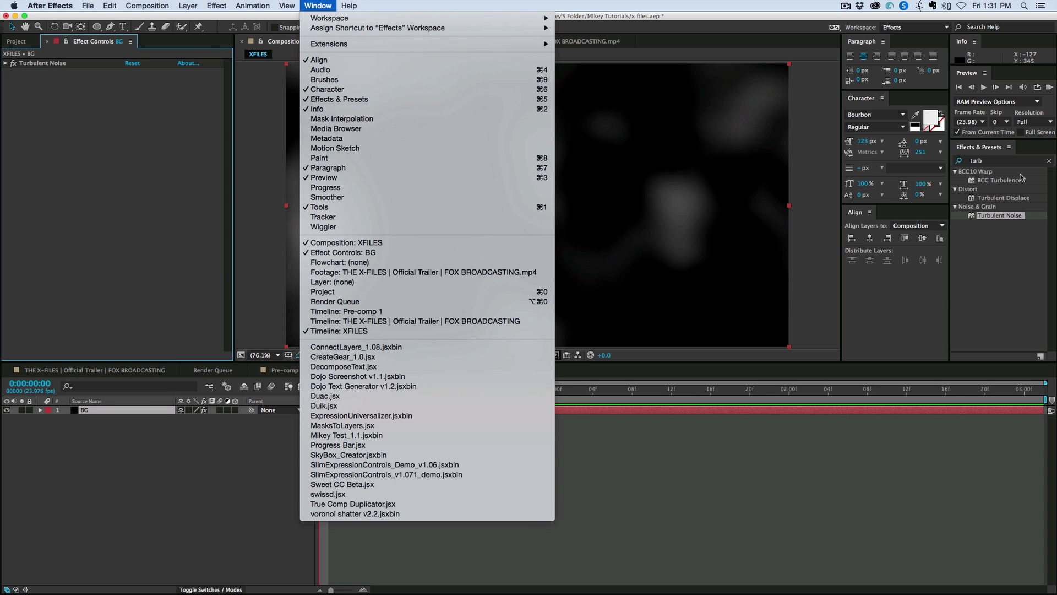
pyautogui.click(1049, 161)
pyautogui.click(1029, 160)
pyautogui.write('grid')
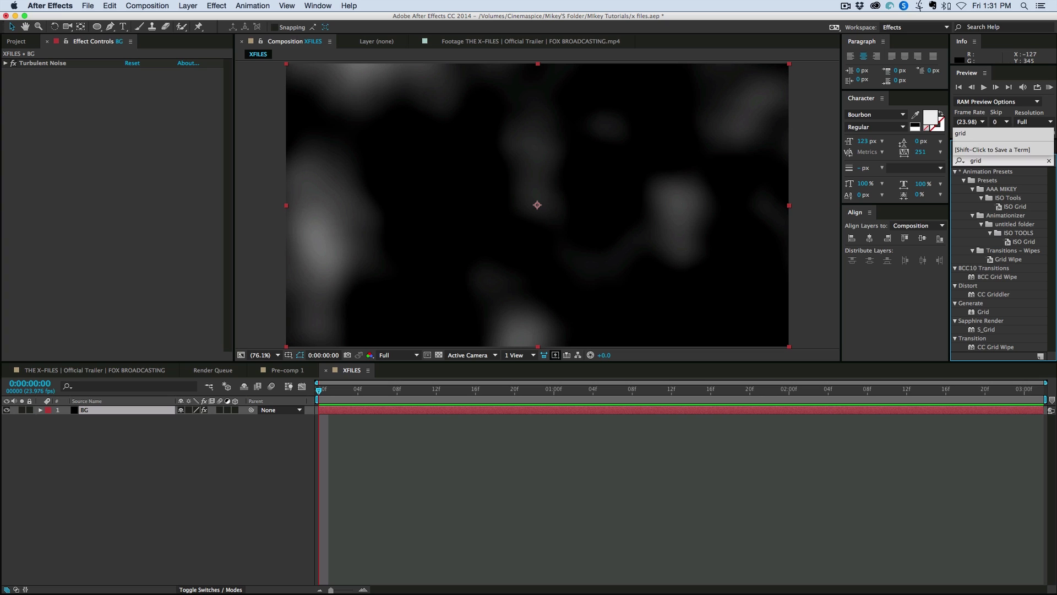
pyautogui.moveTo(983, 312); pyautogui.dragTo(517, 232)
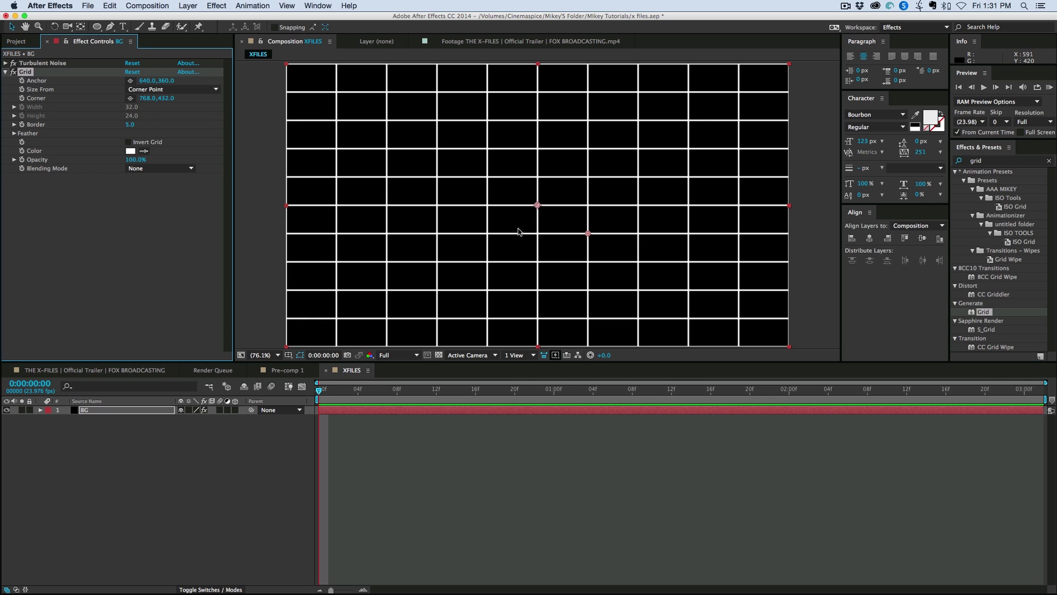
# - Size the grid with Width & Height Sliders, Height 1622 and Width 7.8, leaving only vertical lines
pyautogui.click(154, 89)
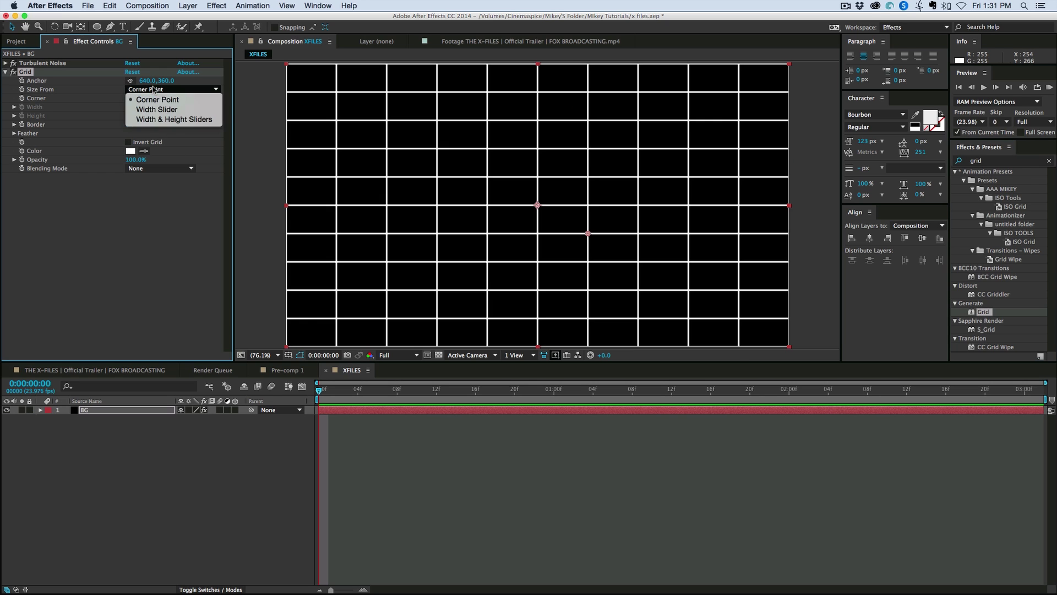
pyautogui.click(160, 121)
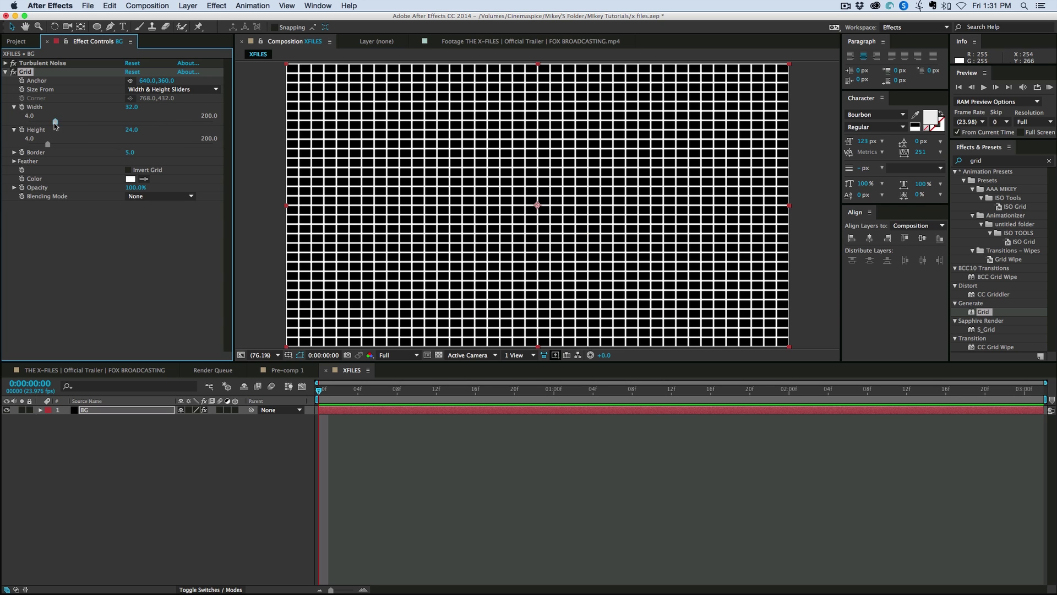
pyautogui.moveTo(55, 122); pyautogui.dragTo(53, 144)
pyautogui.press('super+z')
pyautogui.moveTo(277, 150); pyautogui.dragTo(228, 149)
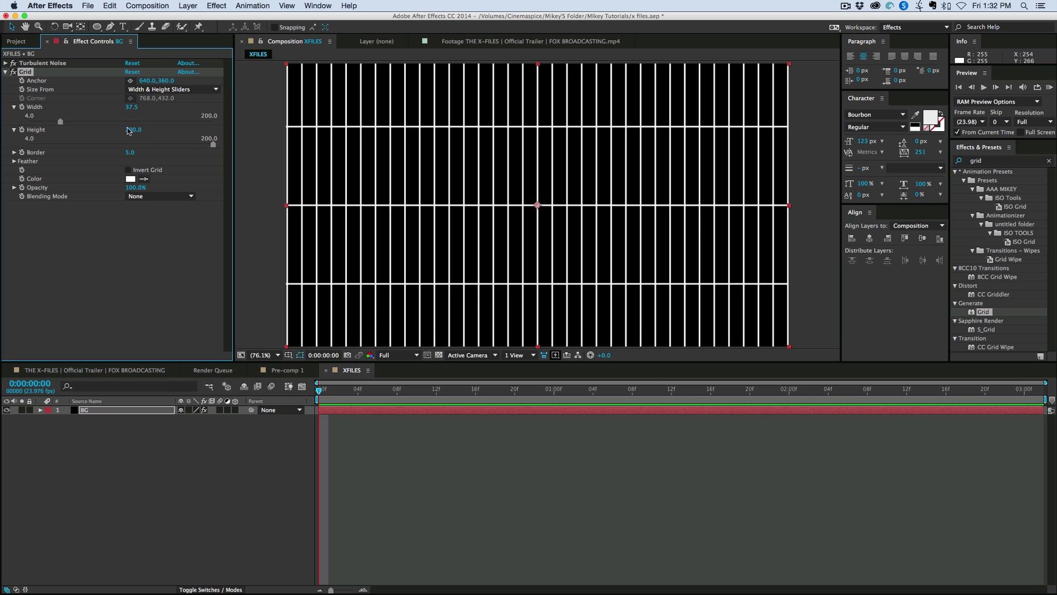
pyautogui.moveTo(130, 130); pyautogui.dragTo(750, 150)
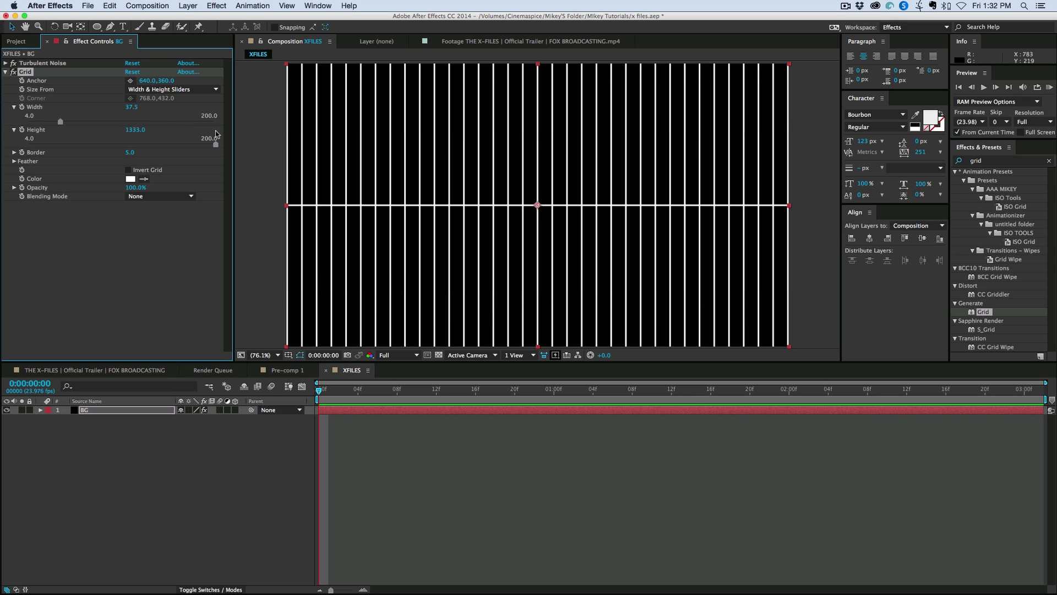
pyautogui.moveTo(246, 136); pyautogui.dragTo(430, 94)
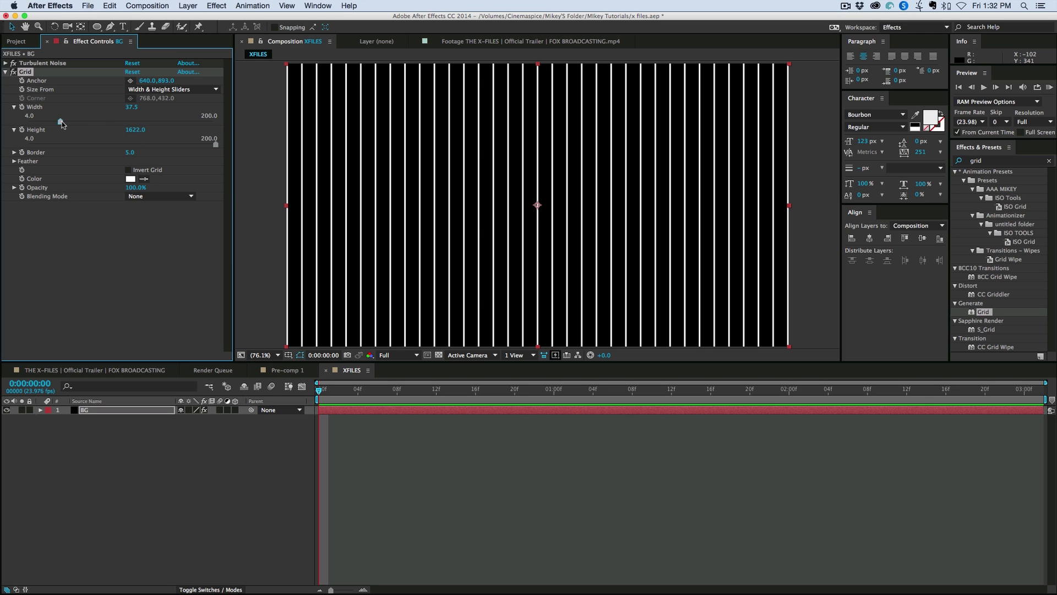
pyautogui.moveTo(60, 121); pyautogui.dragTo(32, 125)
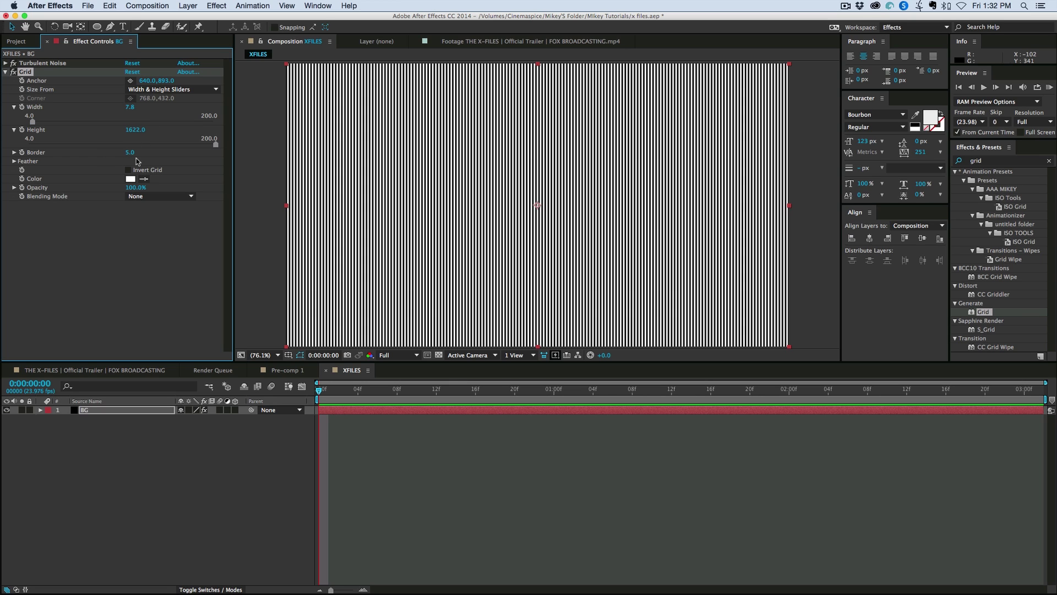
# - Feather the grid lines to 3.7 and blend them in Overlay at 19% opacity
pyautogui.click(14, 161)
pyautogui.moveTo(130, 173); pyautogui.dragTo(150, 172)
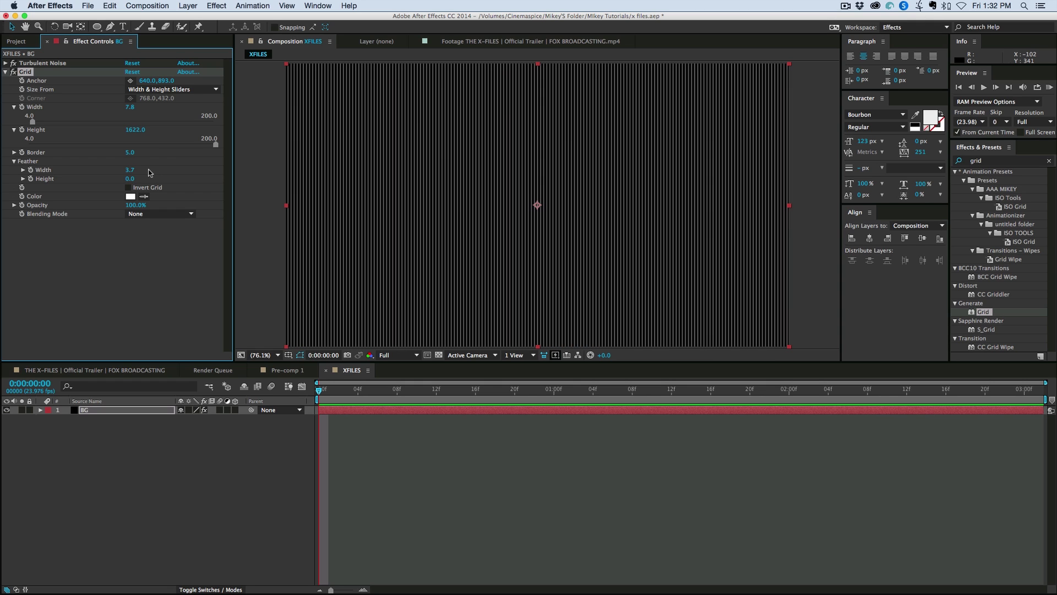
pyautogui.click(155, 214)
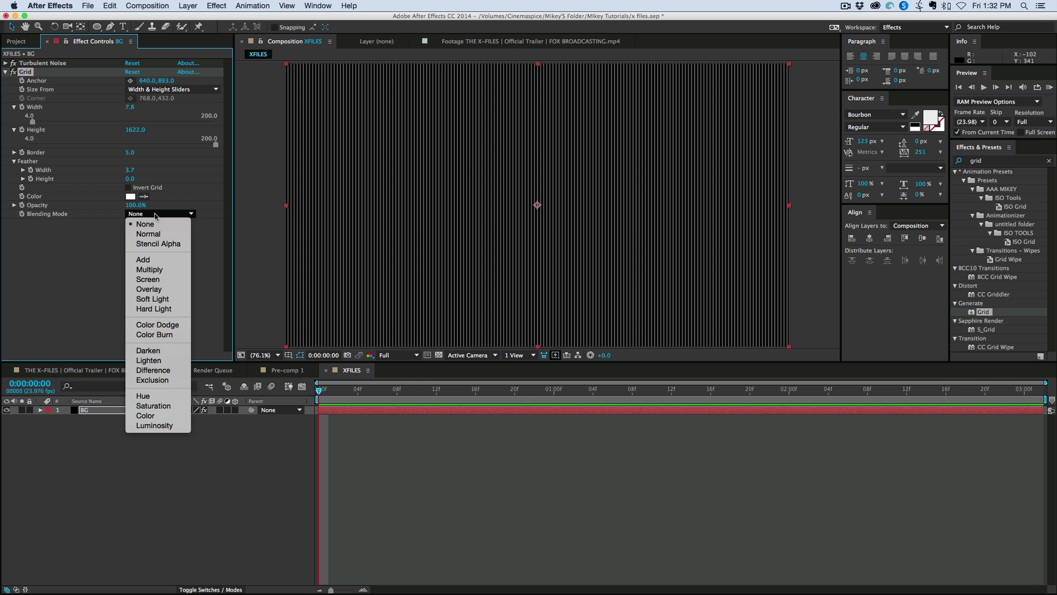
pyautogui.click(164, 289)
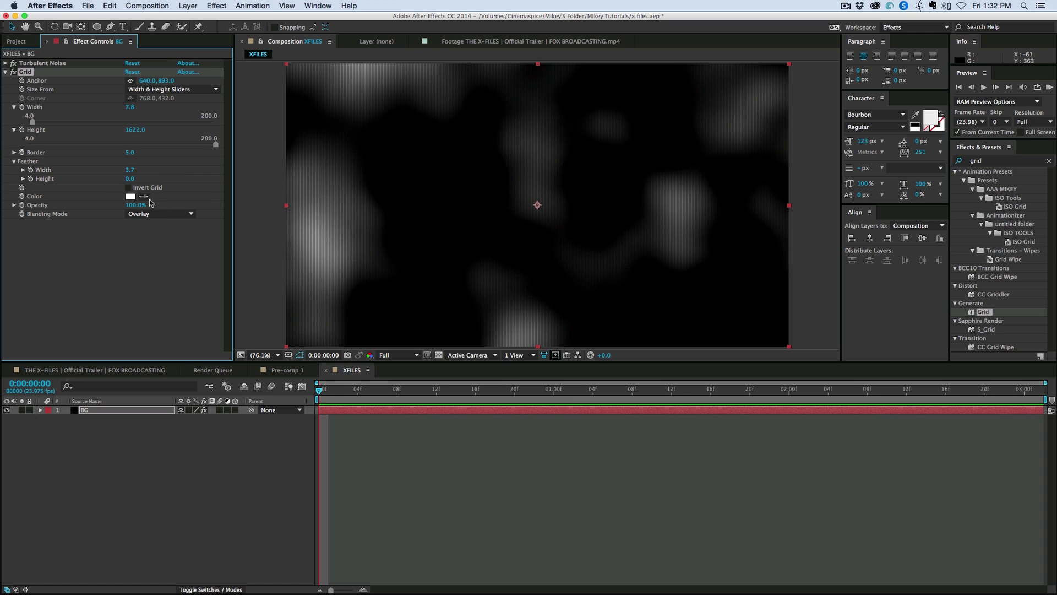
pyautogui.moveTo(131, 207); pyautogui.dragTo(106, 207)
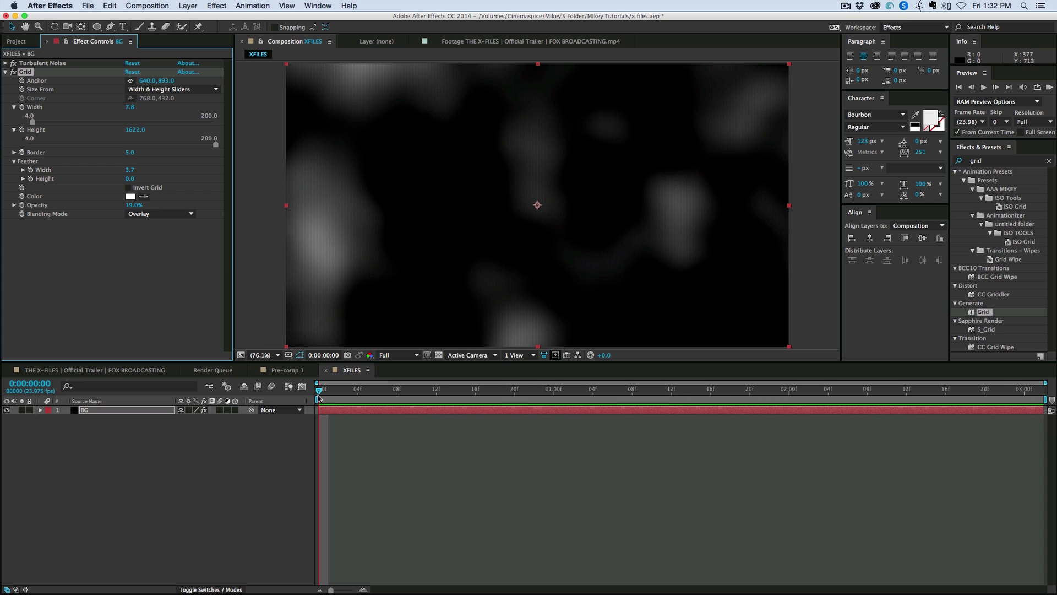
# - Duplicate Turbulent Noise and move the copy below the Grid effect
pyautogui.click(401, 488)
pyautogui.click(5, 72)
pyautogui.click(46, 63)
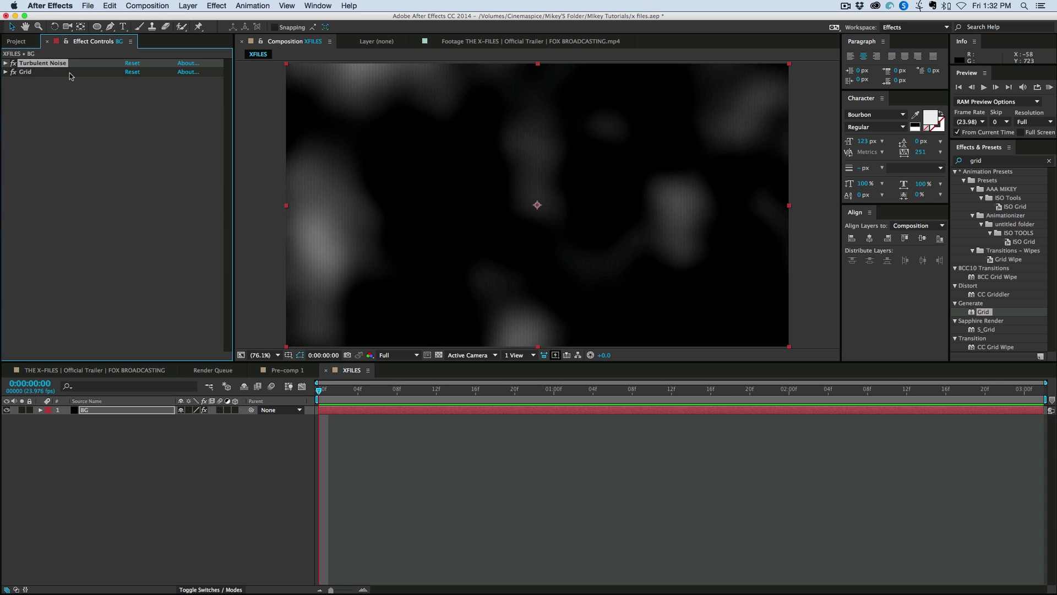
pyautogui.press('super+d')
pyautogui.moveTo(46, 74); pyautogui.dragTo(48, 228)
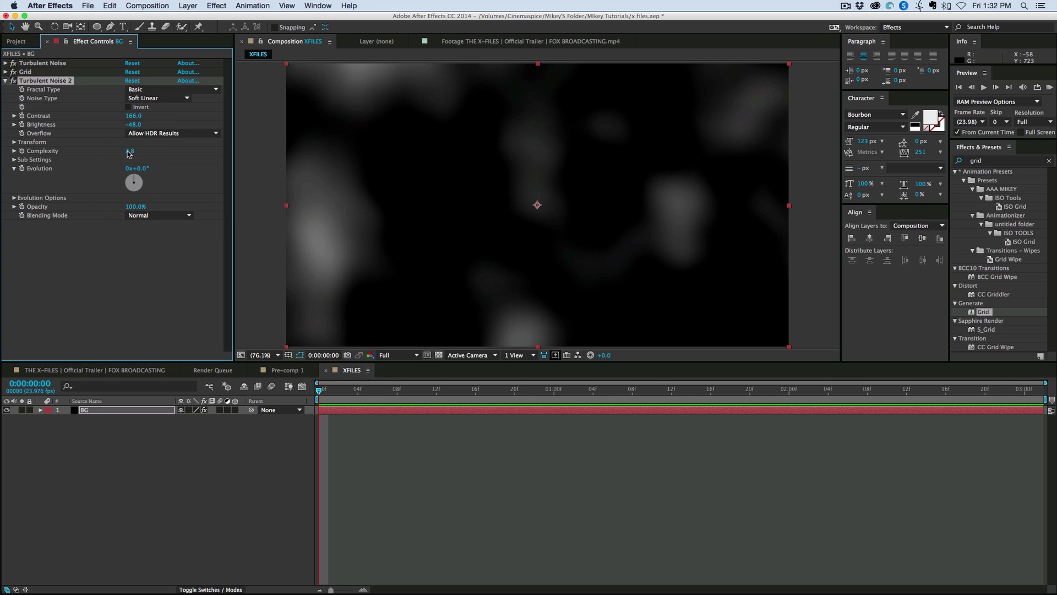
# - Raise the copy's Complexity and shift its Offset Turbulence sideways and vertically
pyautogui.moveTo(128, 153); pyautogui.dragTo(158, 149)
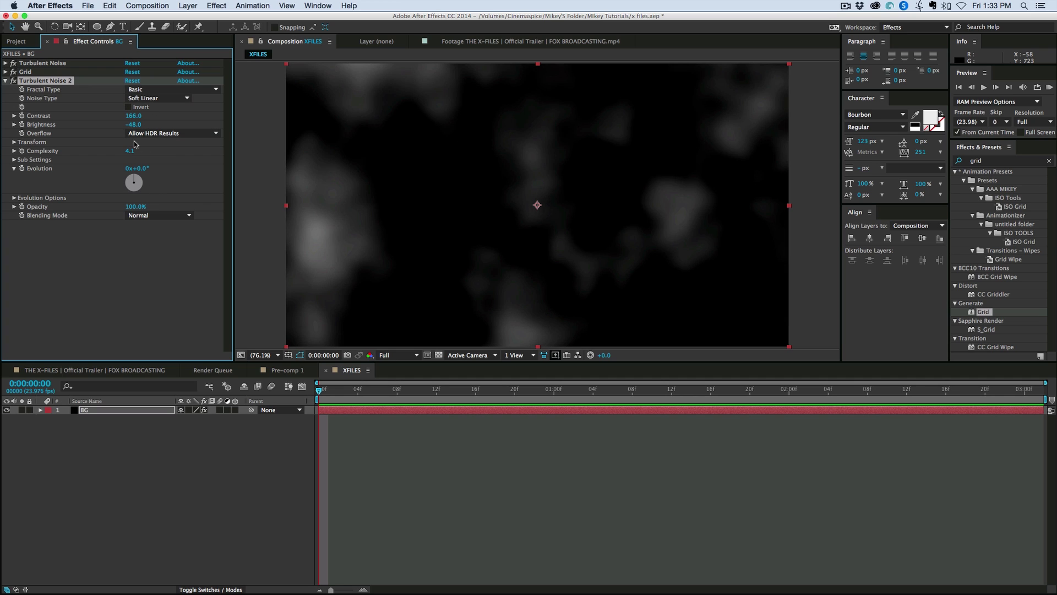
pyautogui.click(14, 143)
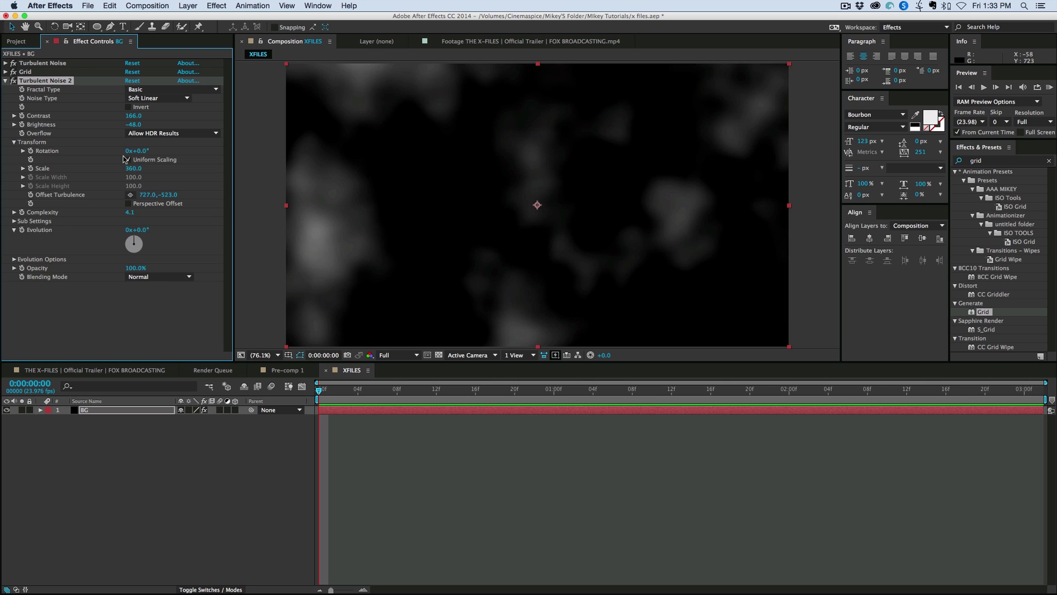
pyautogui.moveTo(145, 194); pyautogui.dragTo(626, 219)
pyautogui.moveTo(173, 208); pyautogui.dragTo(307, 224)
# - Blend the noise copy in Screen mode at 28% opacity with Complexity 6.8
pyautogui.click(167, 292)
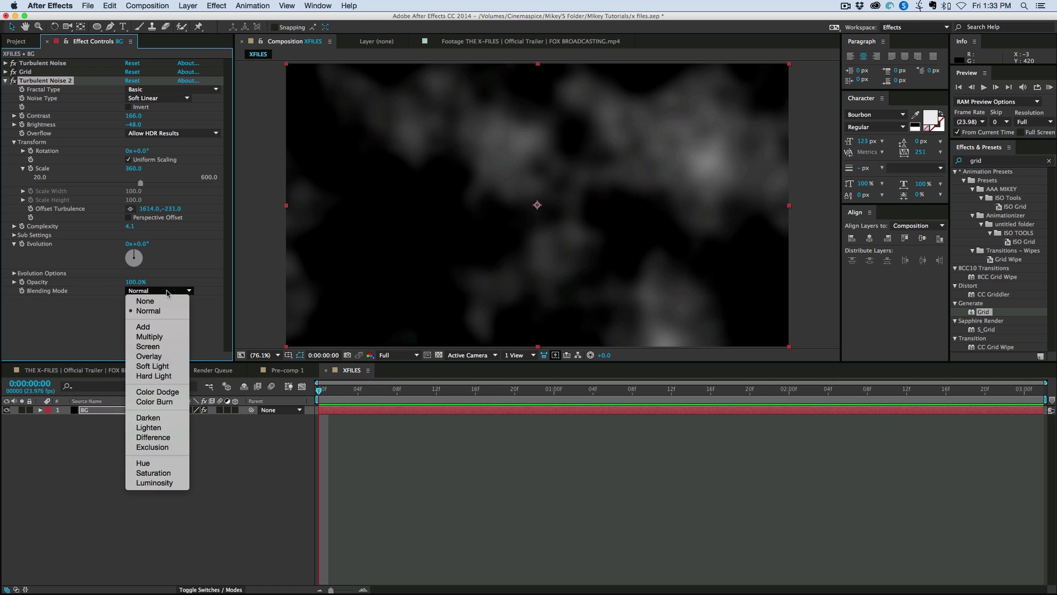
pyautogui.click(164, 346)
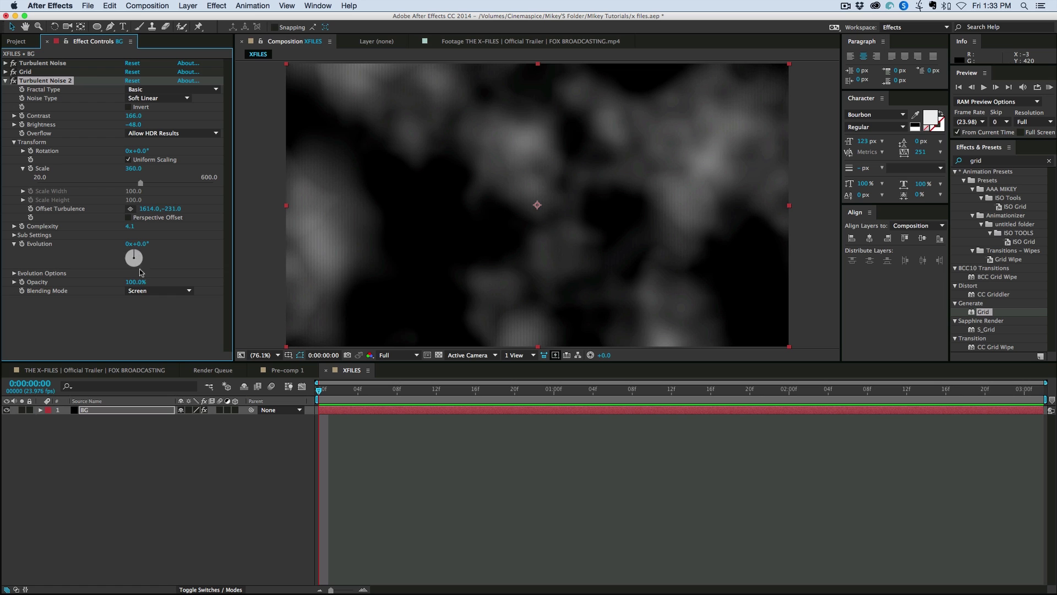
pyautogui.moveTo(136, 282); pyautogui.dragTo(103, 283)
pyautogui.moveTo(129, 230); pyautogui.dragTo(201, 233)
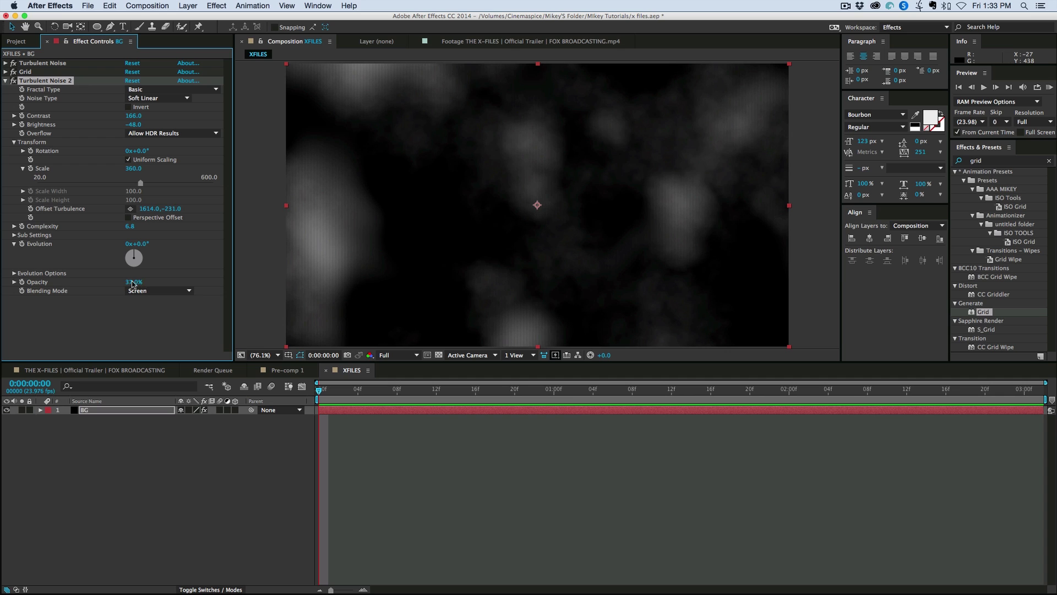
pyautogui.moveTo(132, 281); pyautogui.dragTo(162, 285)
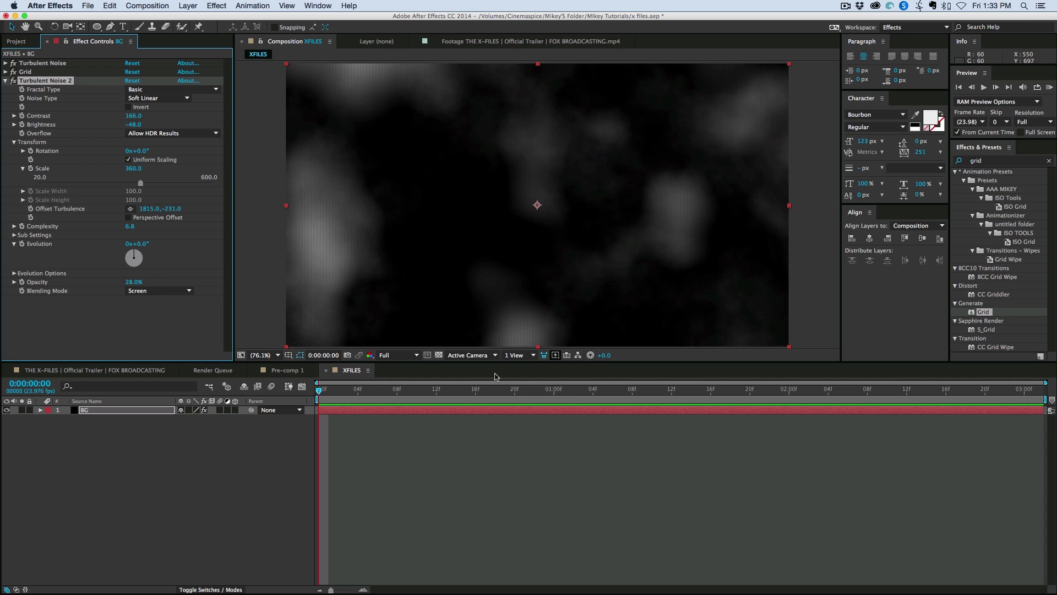
pyautogui.click(5, 81)
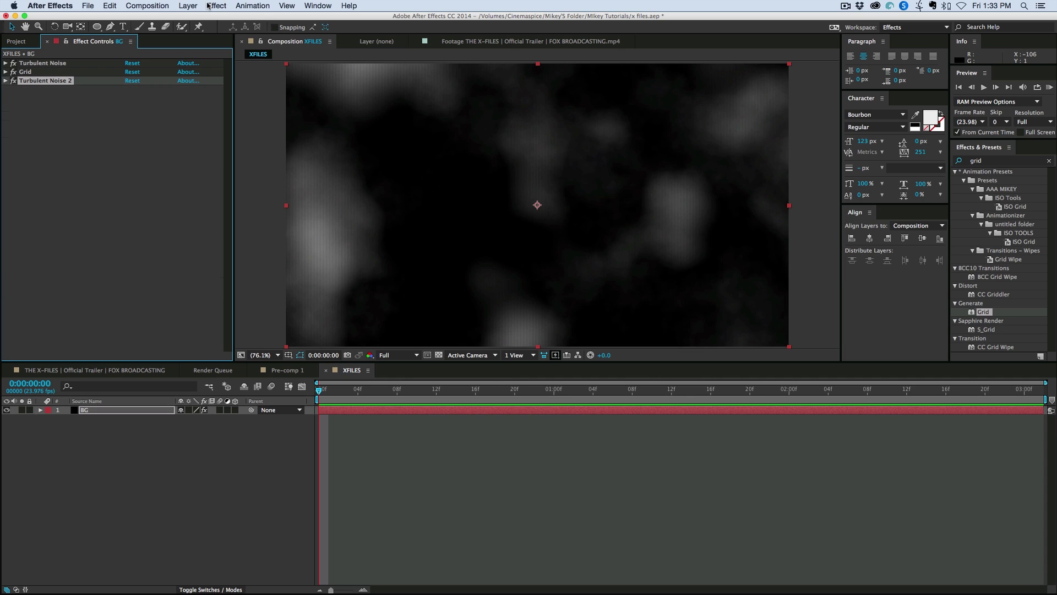
# - Apply CC Light Sweep to the BG layer from a 'sweep' search
pyautogui.click(998, 162)
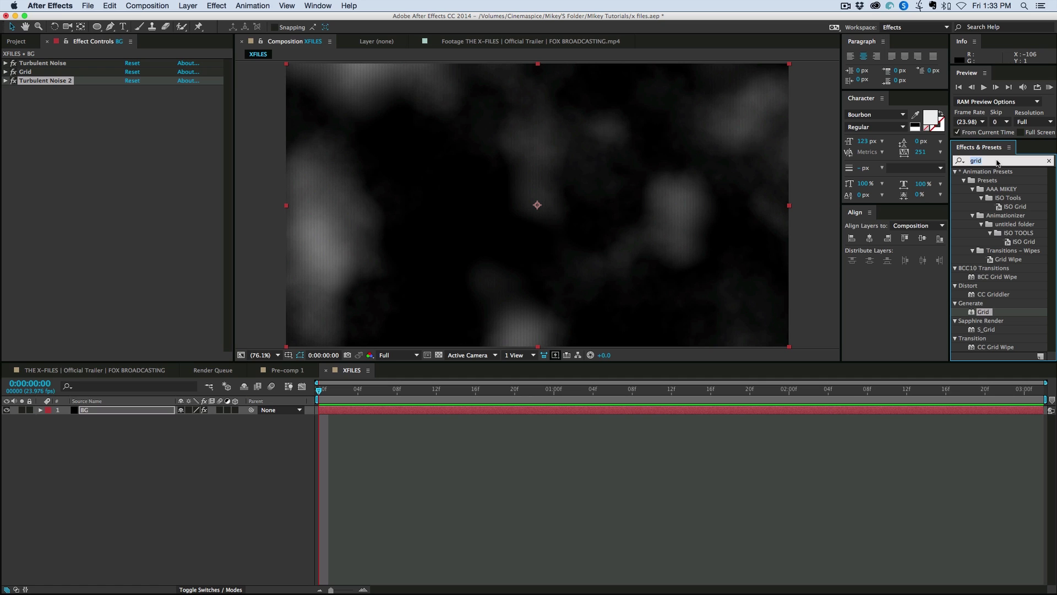
pyautogui.write('sweep')
pyautogui.moveTo(1006, 263)
pyautogui.mouseDown()
pyautogui.moveTo(656, 238)
pyautogui.moveTo(544, 210)
pyautogui.mouseUp()
# - Set the sweep Direction 90, Edge Intensity 0, centre lower at 640,391, Width 85
pyautogui.click(143, 108)
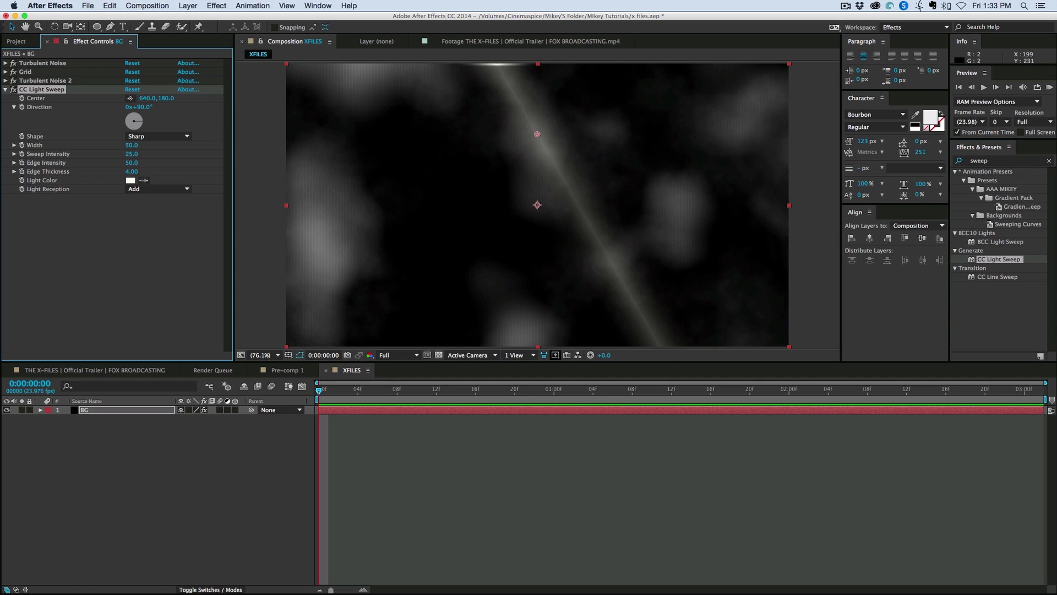
pyautogui.write('90')
pyautogui.press('Return')
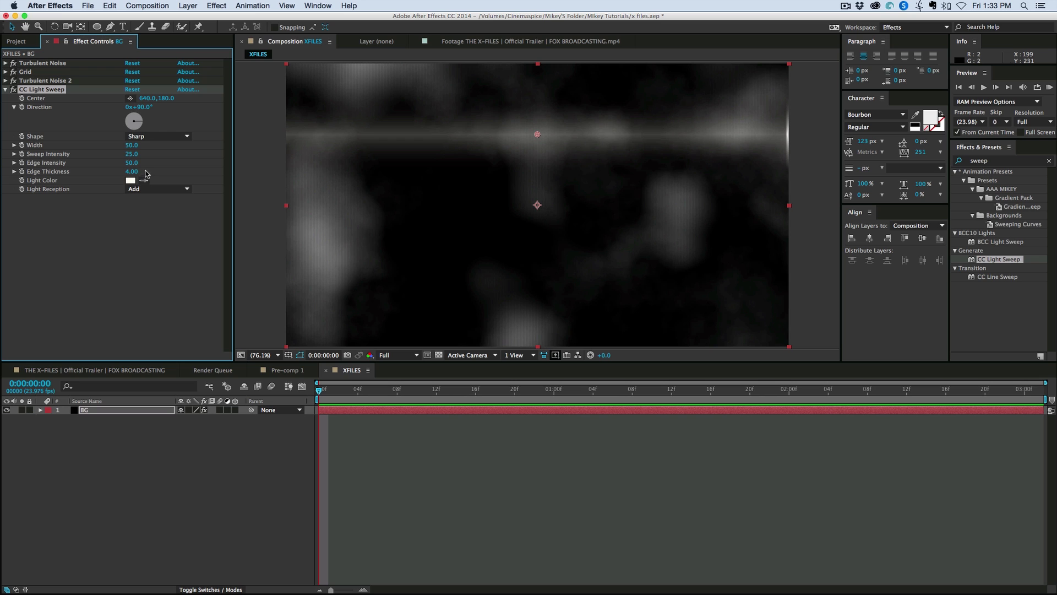
pyautogui.moveTo(137, 166); pyautogui.dragTo(20, 163)
pyautogui.moveTo(165, 98); pyautogui.dragTo(263, 116)
pyautogui.moveTo(133, 146); pyautogui.dragTo(178, 148)
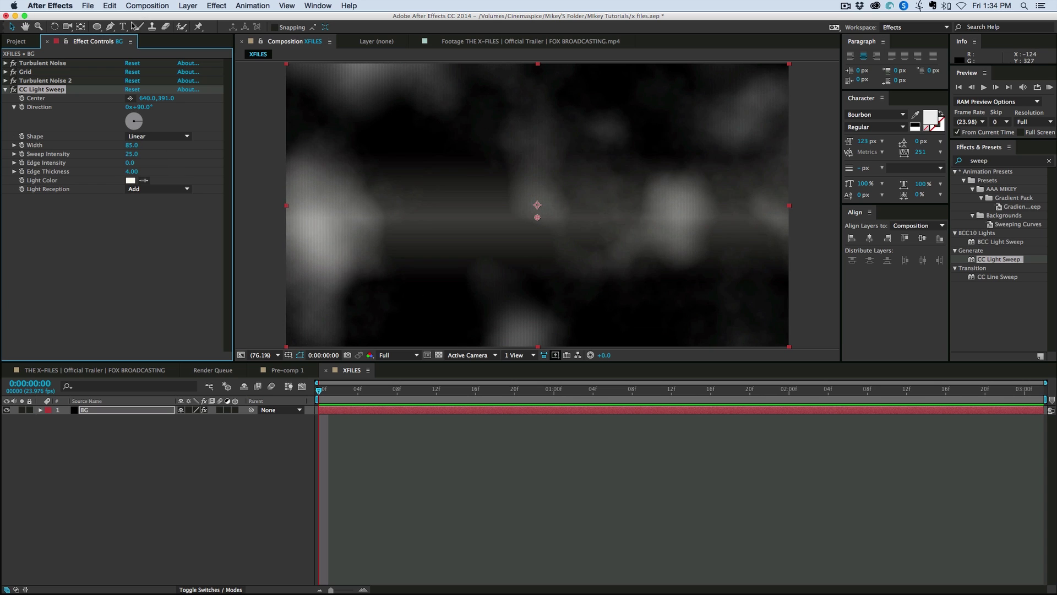
pyautogui.click(5, 89)
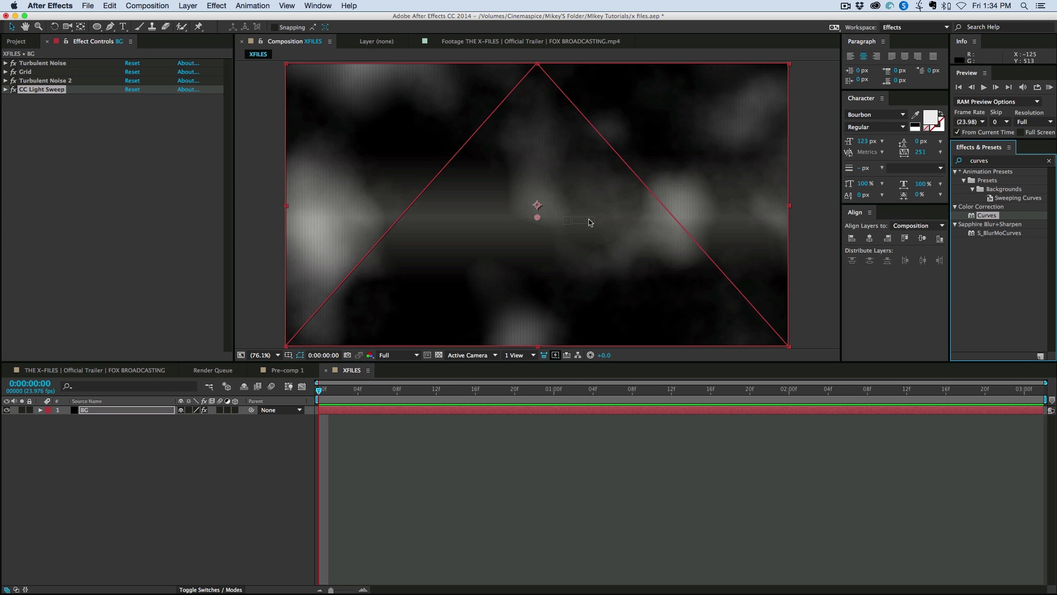
# - Add Curves to BG and lower the Red channel for a cyan-green tint
pyautogui.moveTo(588, 222); pyautogui.dragTo(558, 220)
pyautogui.moveTo(83, 211); pyautogui.dragTo(83, 220)
pyautogui.click(157, 107)
pyautogui.click(146, 156)
pyautogui.click(161, 108)
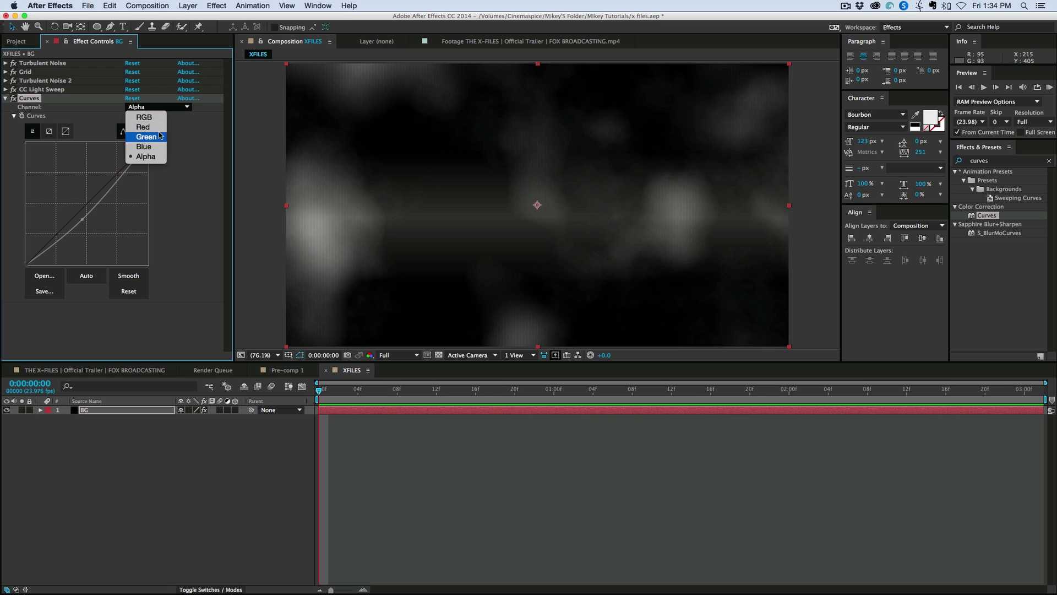
pyautogui.click(156, 127)
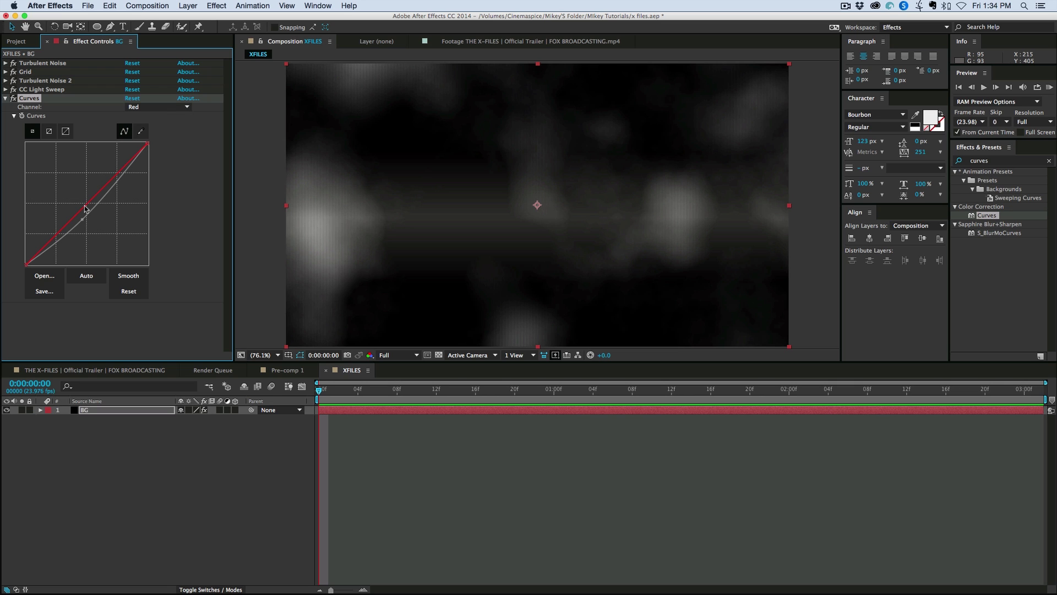
pyautogui.moveTo(85, 208); pyautogui.dragTo(88, 213)
# - Apply Lens Flare to BG from a 'lens flare' search
pyautogui.click(240, 453)
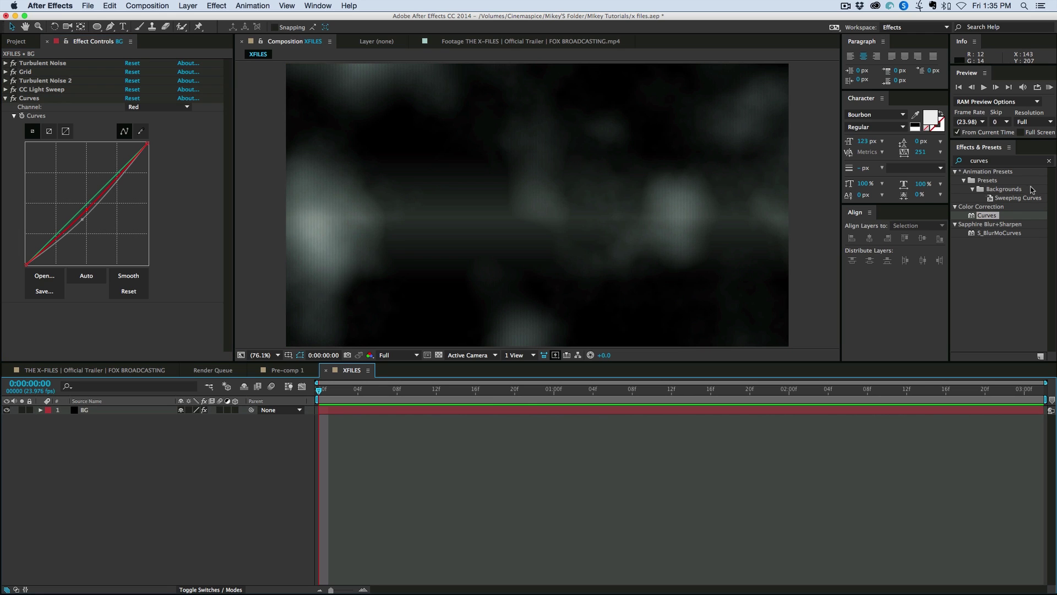
pyautogui.click(1048, 161)
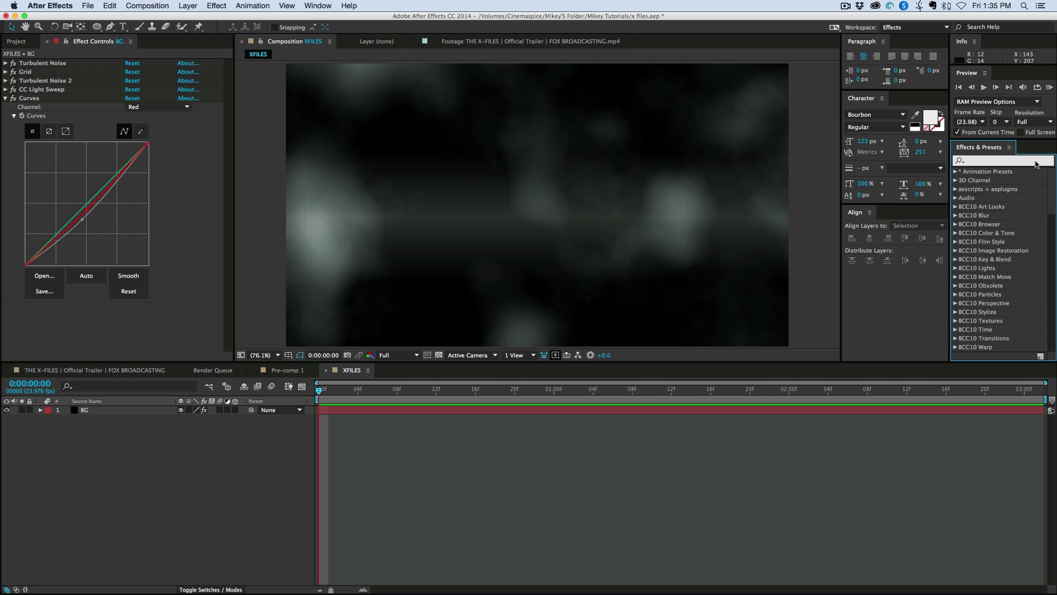
pyautogui.write('lens flare')
pyautogui.moveTo(991, 259); pyautogui.dragTo(37, 144)
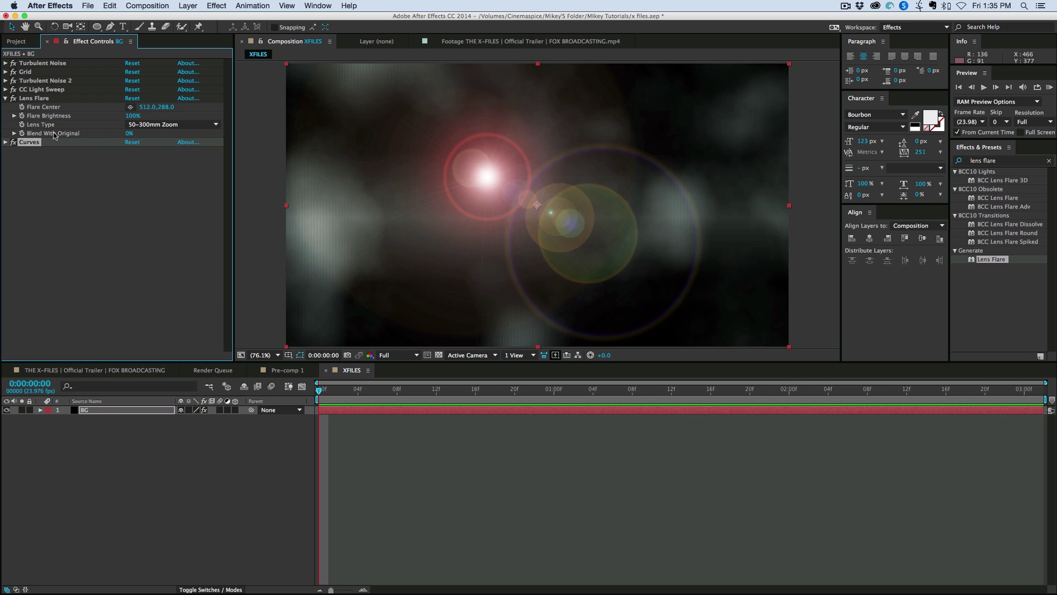
# - Make the flare a 105mm Prime centred off the top-right at 111% brightness
pyautogui.click(172, 126)
pyautogui.click(175, 156)
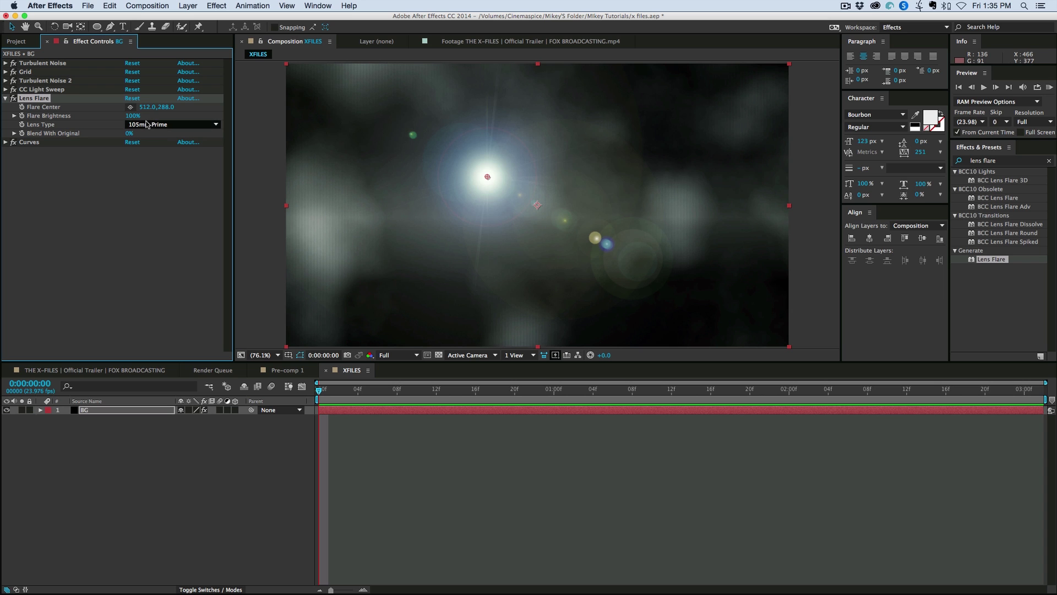
pyautogui.moveTo(488, 176); pyautogui.dragTo(808, 109)
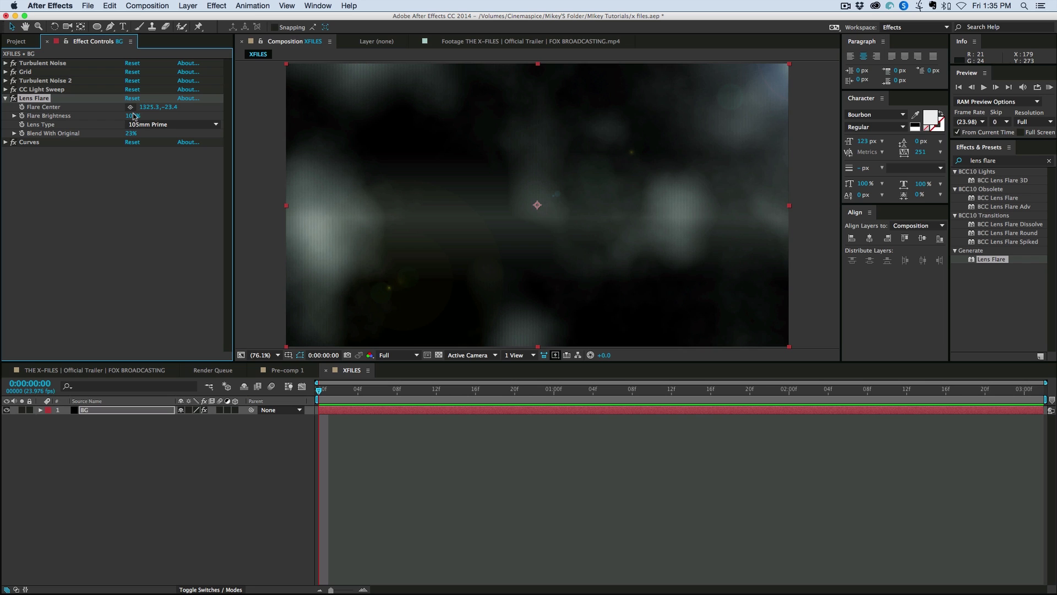
pyautogui.moveTo(133, 116); pyautogui.dragTo(144, 117)
pyautogui.click(306, 448)
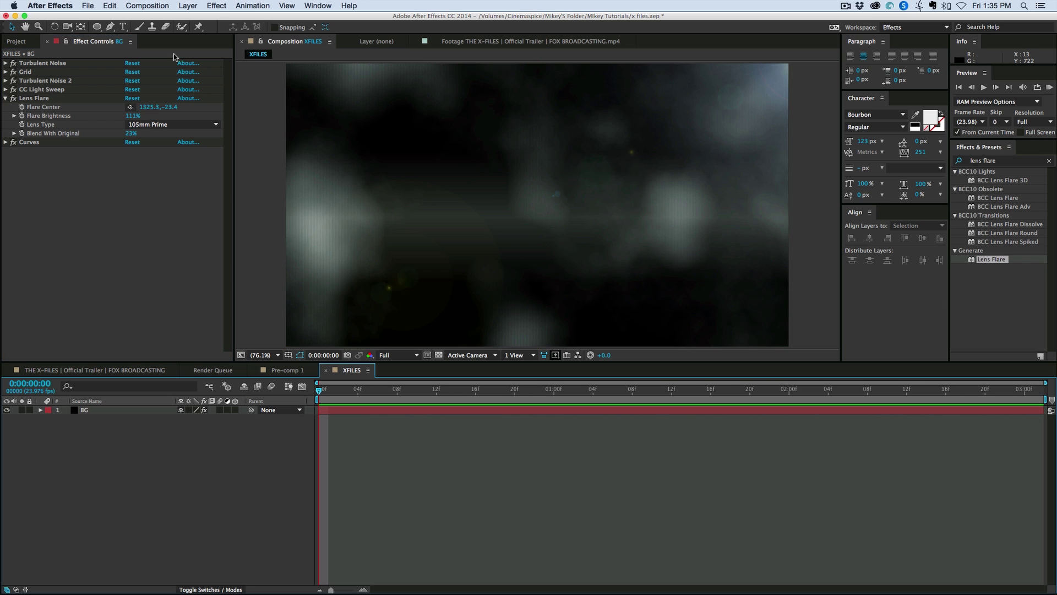
# - Add an Exposure effect to BG from an 'exposure' search
pyautogui.click(1049, 160)
pyautogui.write('exposure')
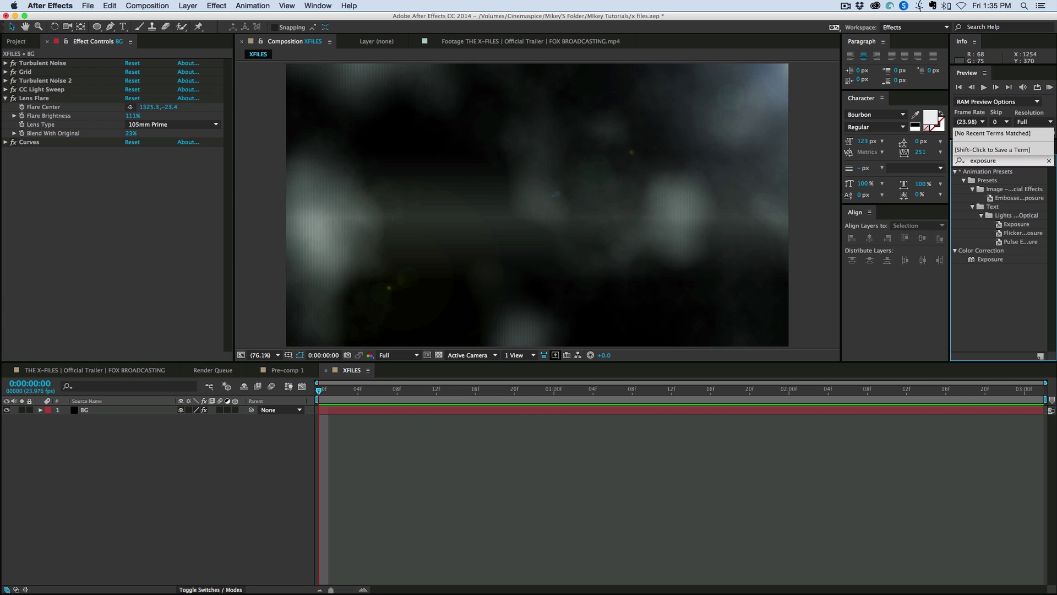
pyautogui.moveTo(989, 259); pyautogui.dragTo(5, 234)
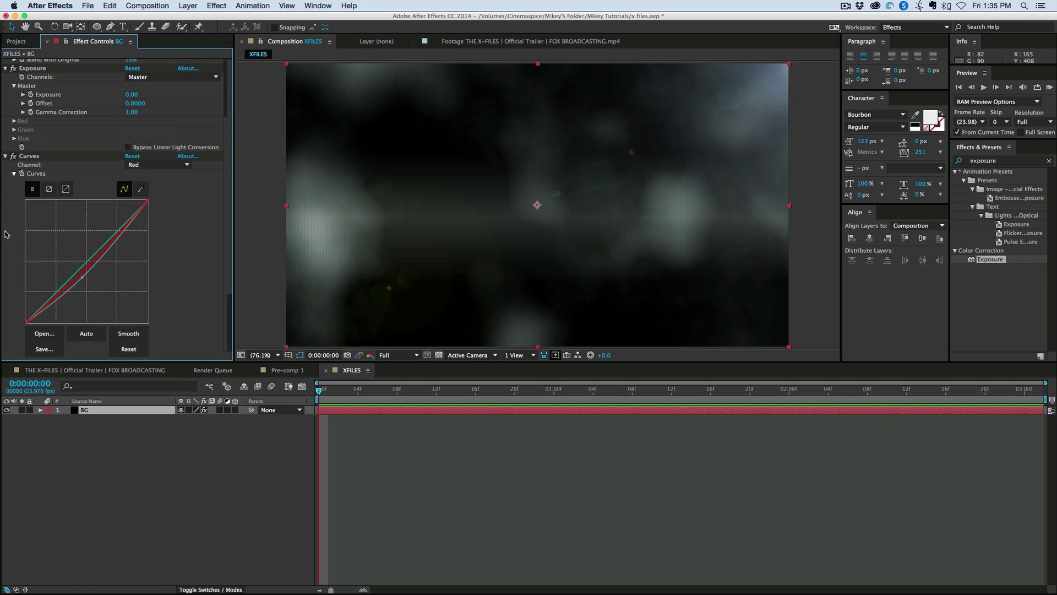
# - Switch Curves back to RGB and darken the overall curve
pyautogui.click(164, 164)
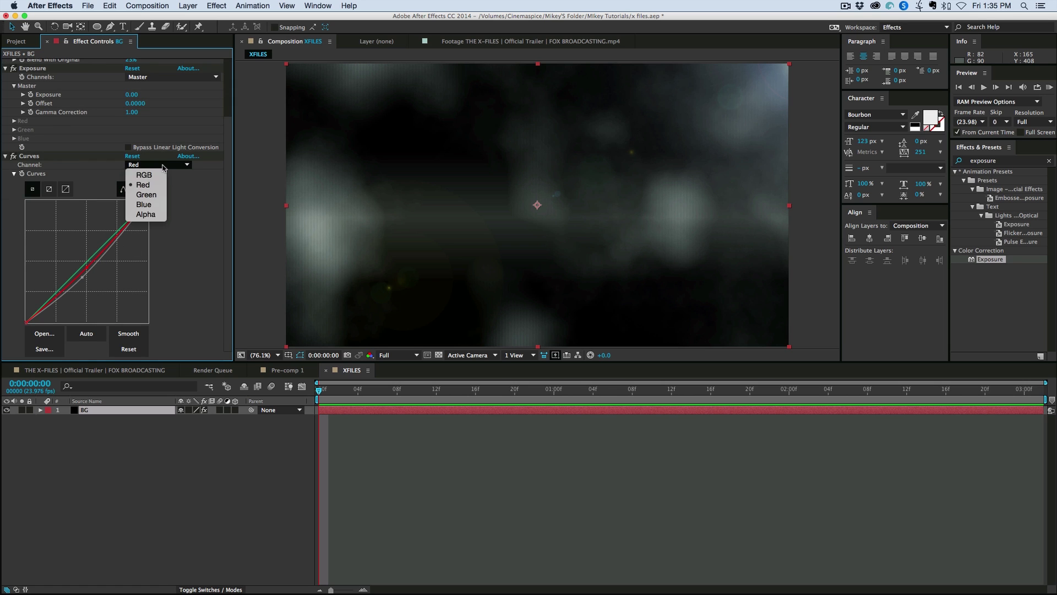
pyautogui.click(140, 167)
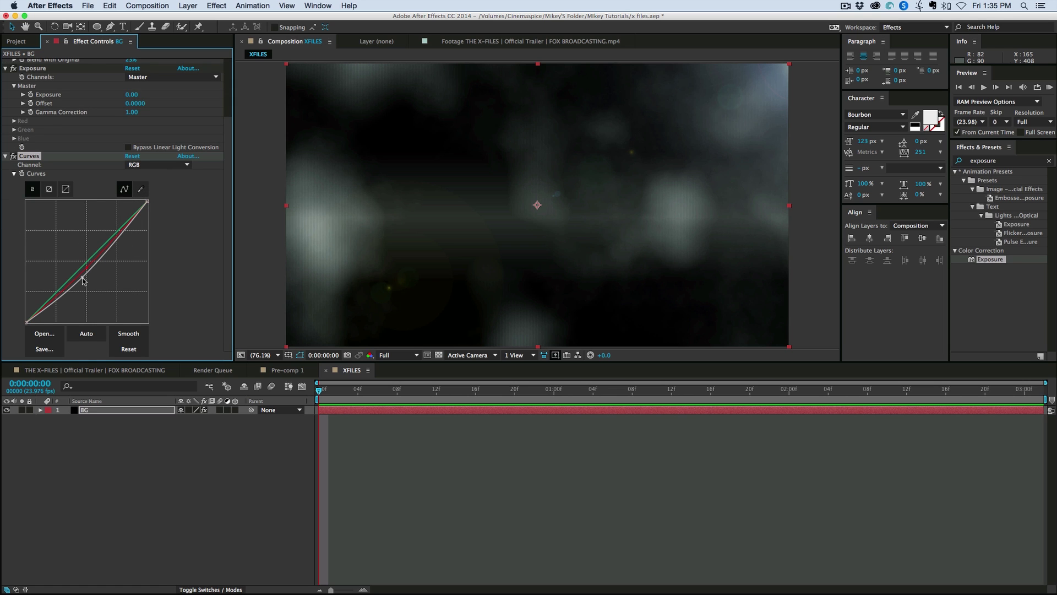
pyautogui.moveTo(83, 280); pyautogui.dragTo(92, 284)
pyautogui.click(5, 155)
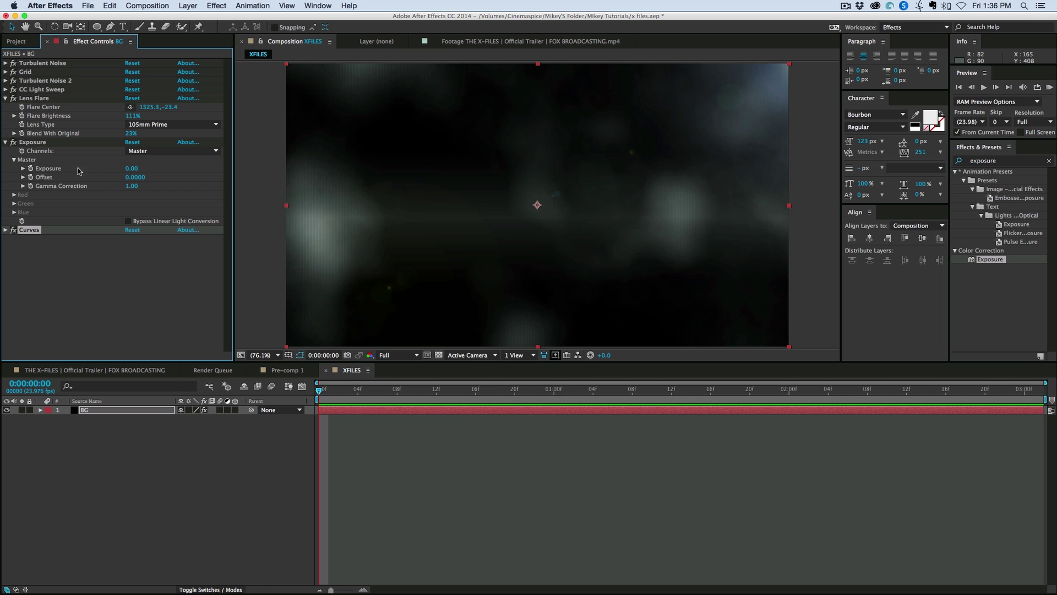
# - Drive the Exposure value with a wiggle(2,2) expression and preview the flicker
pyautogui.moveTo(133, 170)
pyautogui.mouseDown()
pyautogui.moveTo(289, 168)
pyautogui.moveTo(128, 166)
pyautogui.mouseUp()
pyautogui.click(31, 168)
pyautogui.keyDown('alt'); pyautogui.click(32, 169); pyautogui.keyUp('alt')
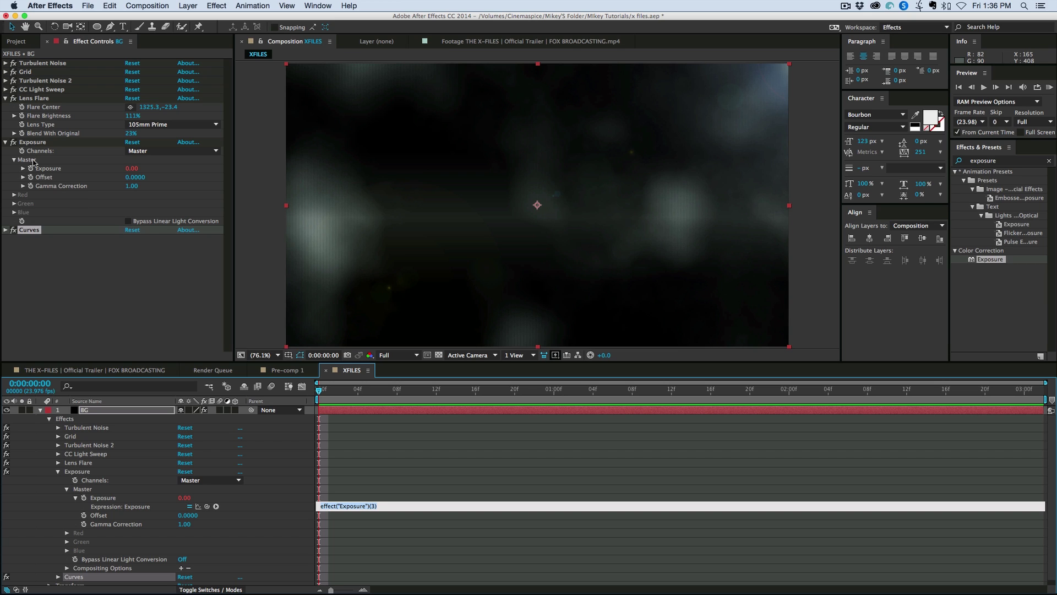
pyautogui.click(401, 508)
pyautogui.write('wiggle(2,2')
pyautogui.click(424, 491)
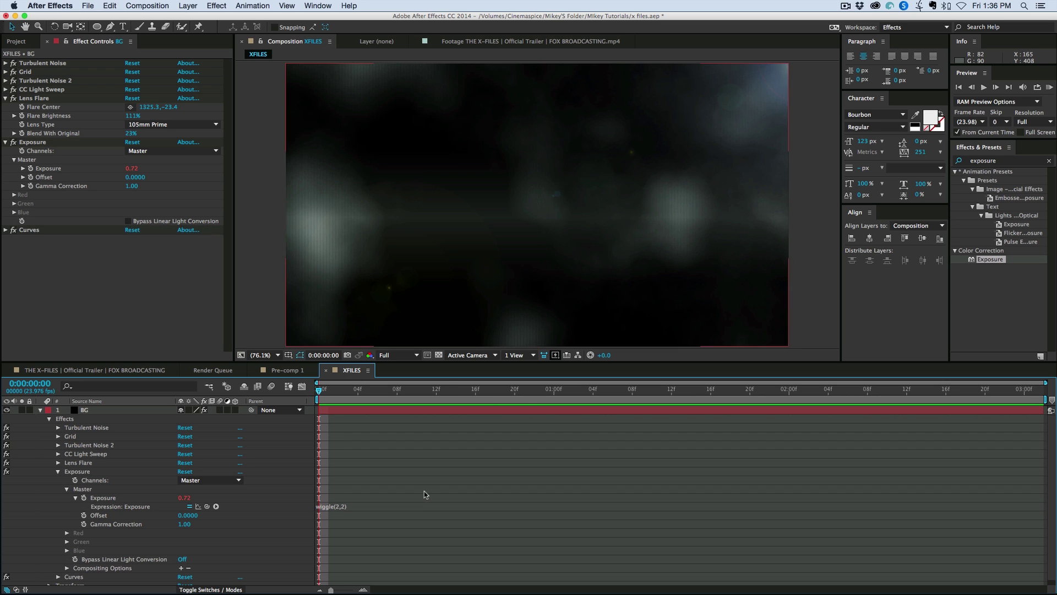
pyautogui.press('space')
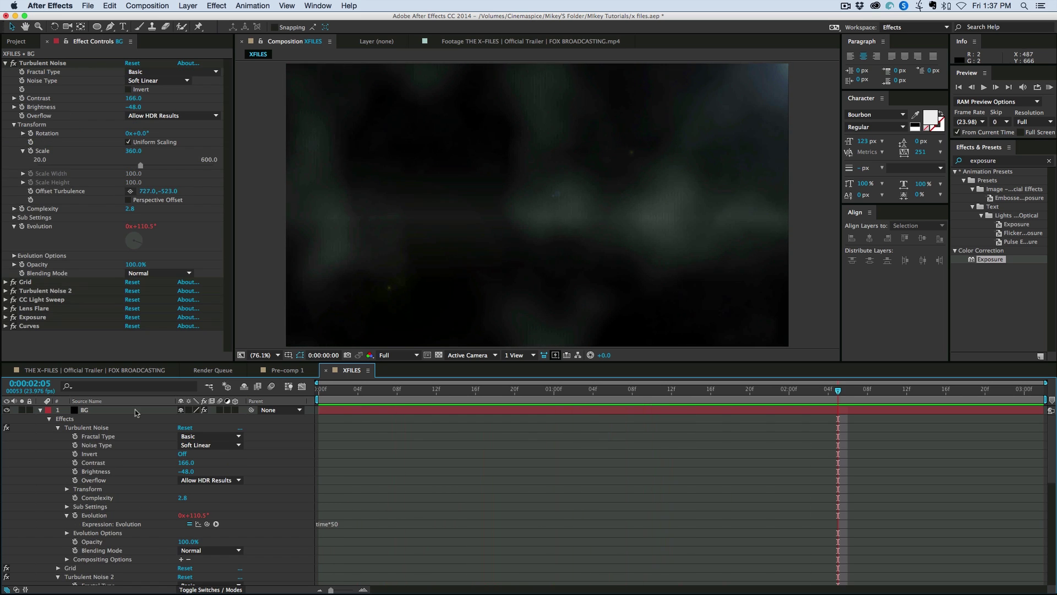
# - Add a centre-aligned THE X FILES text layer above BG
pyautogui.click(41, 410)
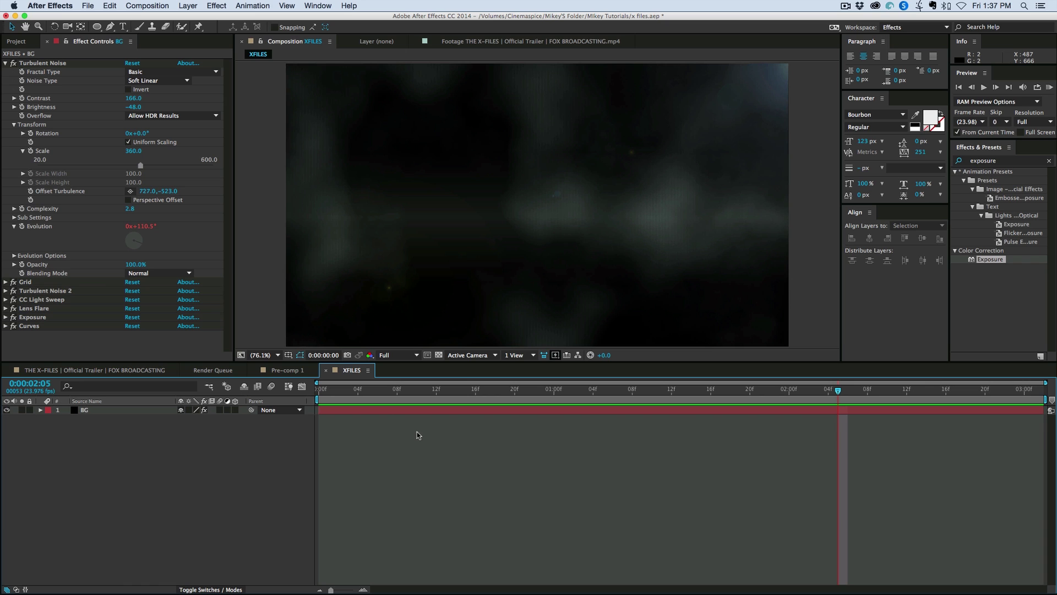
pyautogui.press('super+t')
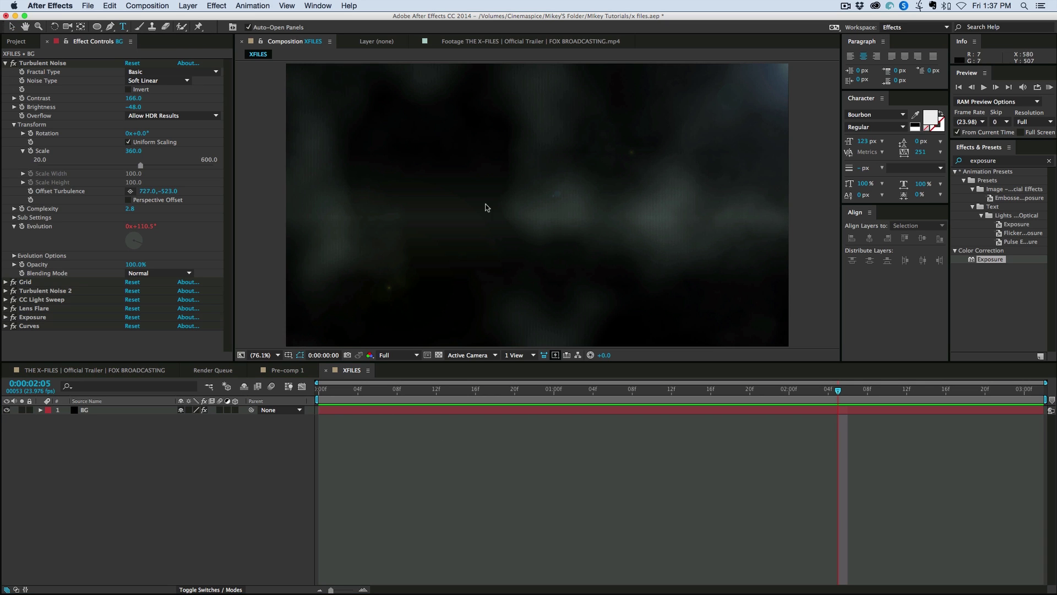
pyautogui.click(470, 207)
pyautogui.write('THE X FILES')
pyautogui.press('super+a')
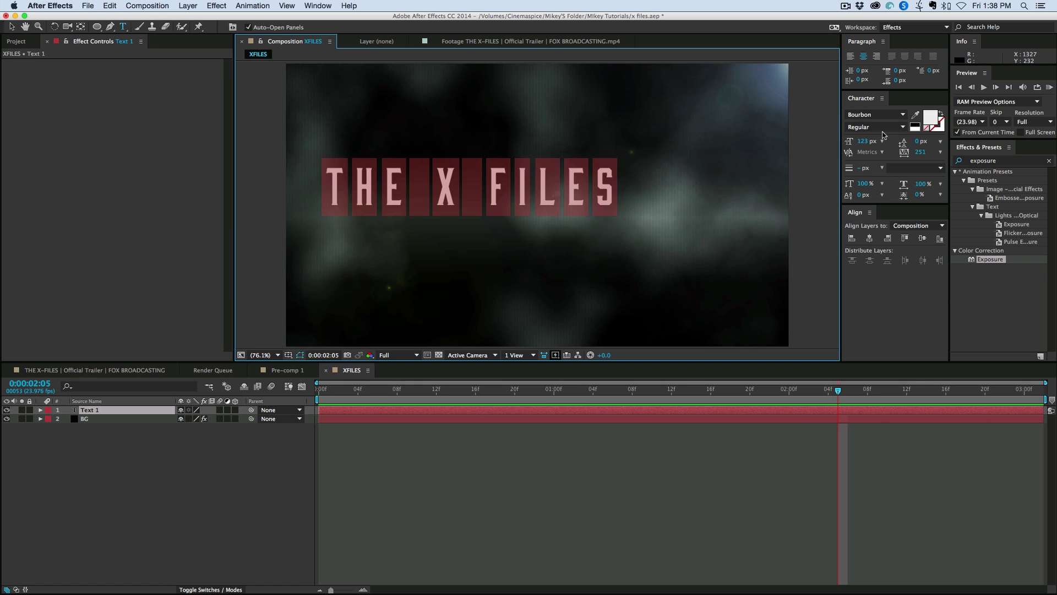
pyautogui.click(12, 26)
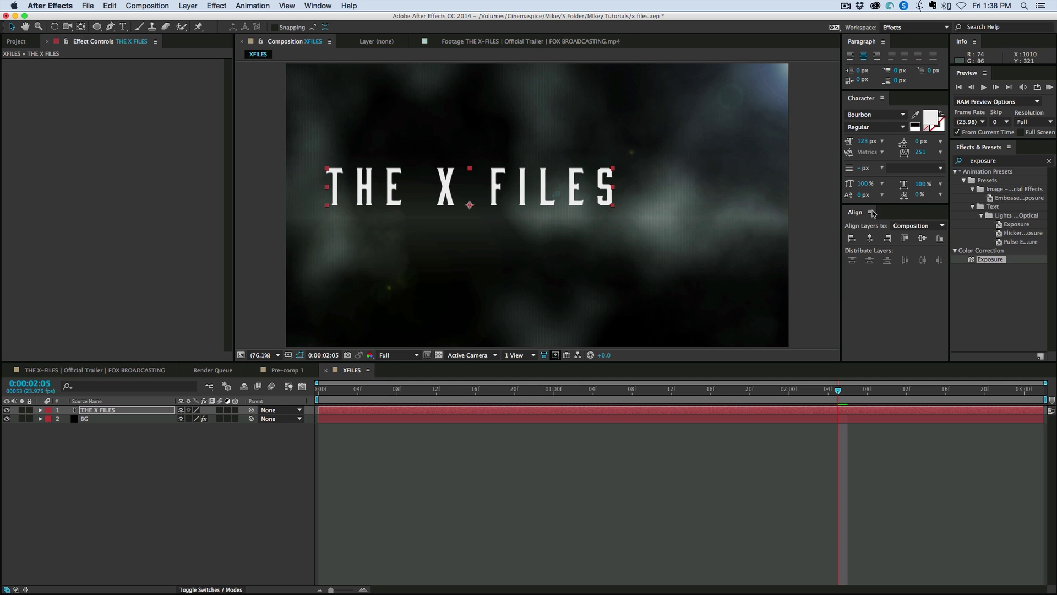
# - Centre the title horizontally and vertically in the composition
pyautogui.click(869, 238)
pyautogui.click(923, 239)
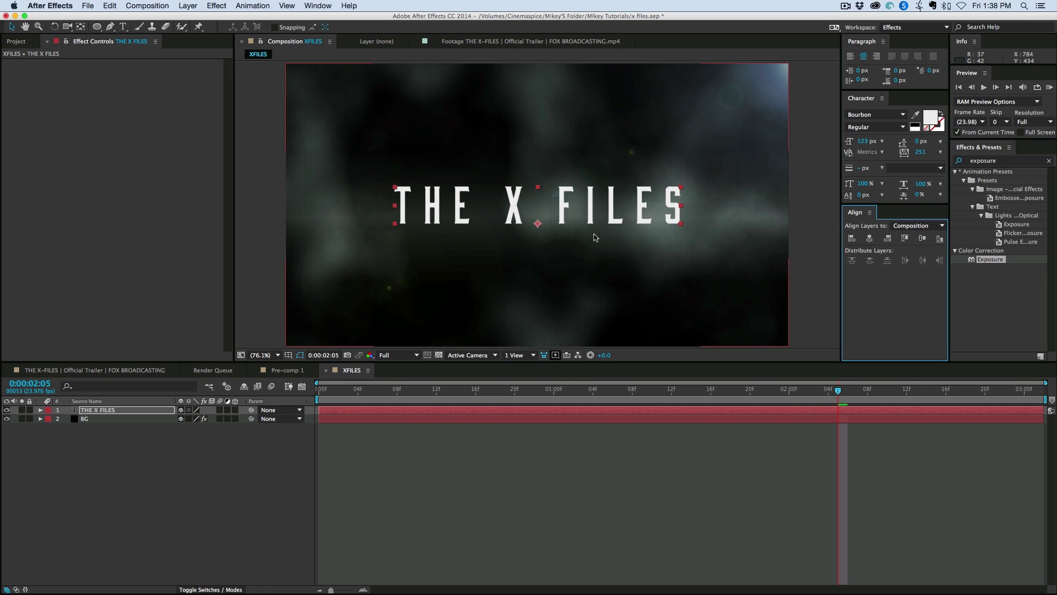
pyautogui.click(130, 411)
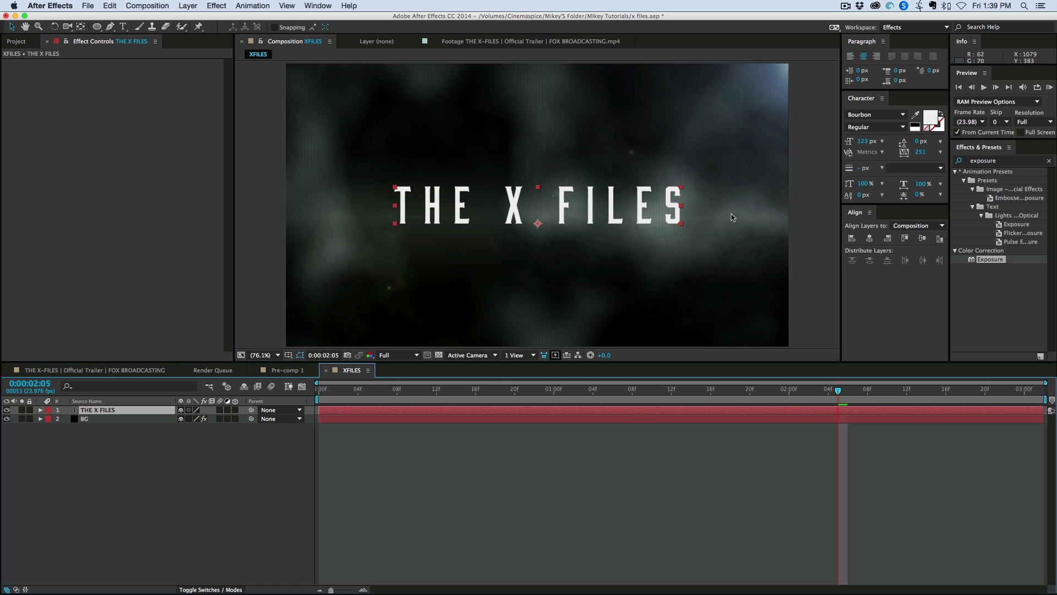
pyautogui.click(355, 6)
# - Apply Gradient Ramp to the title layer from a 'ramp' search
pyautogui.click(1038, 204)
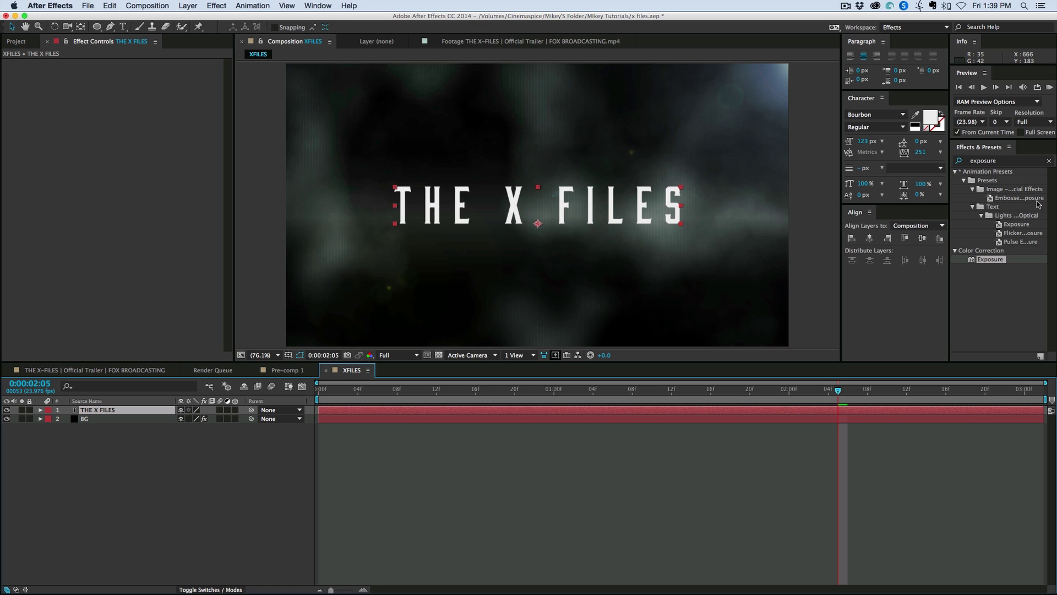
pyautogui.click(1025, 161)
pyautogui.write('ramp')
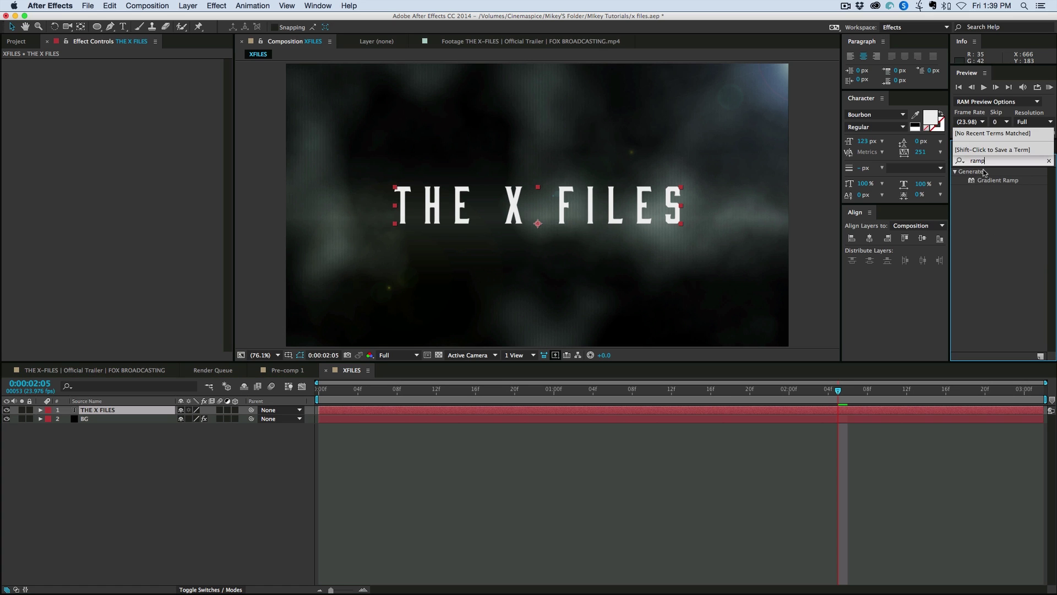
pyautogui.moveTo(986, 181); pyautogui.dragTo(547, 213)
# - Place the ramp end just below the title and set the start colour to dark green 164701
pyautogui.moveTo(538, 63); pyautogui.dragTo(529, 63)
pyautogui.moveTo(537, 346); pyautogui.dragTo(529, 246)
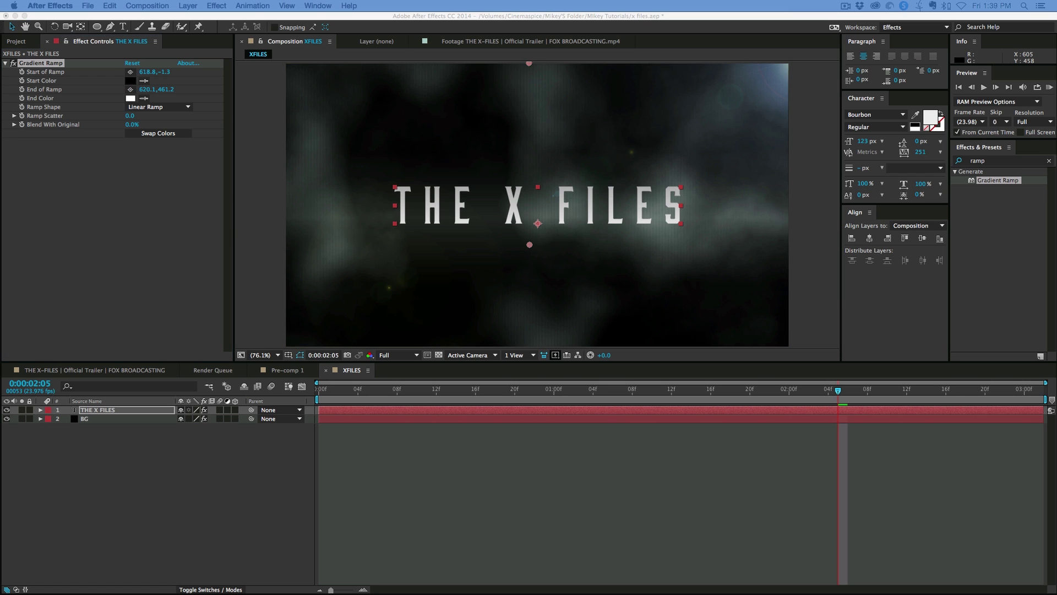
pyautogui.moveTo(308, 594); pyautogui.dragTo(262, 291)
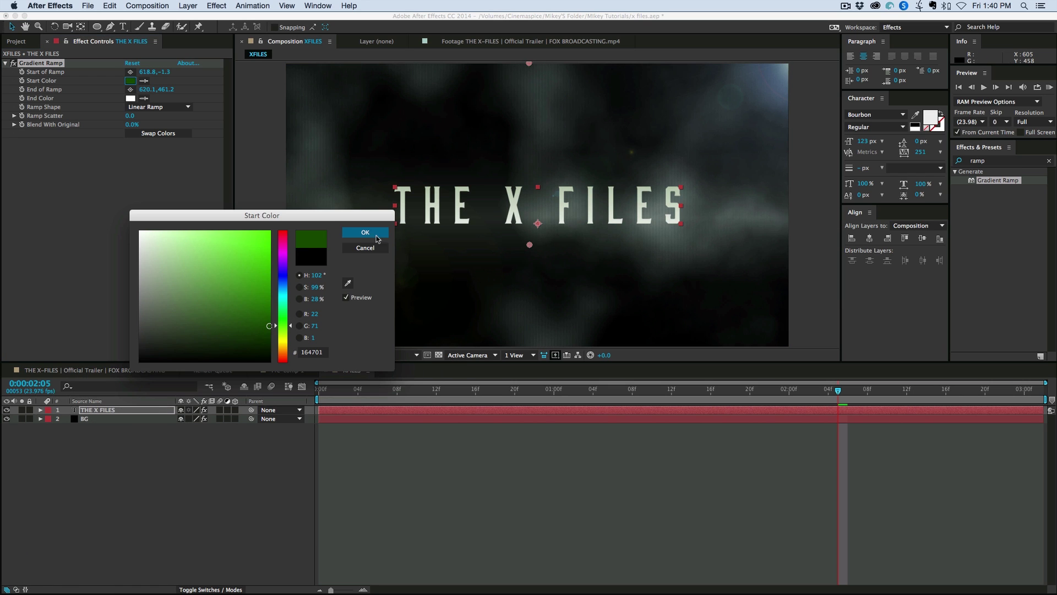
pyautogui.click(365, 232)
pyautogui.click(465, 484)
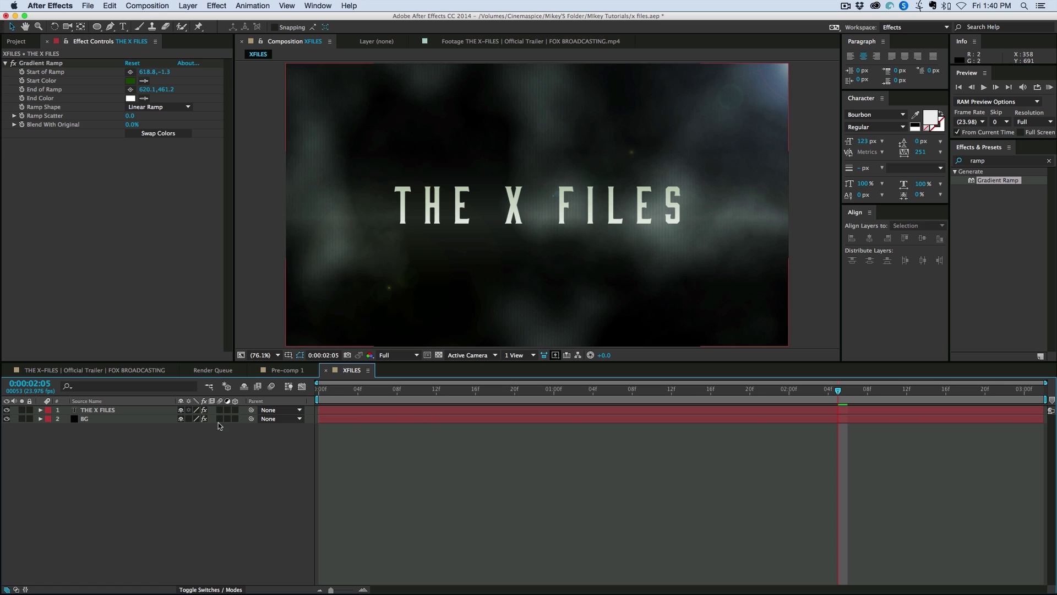
pyautogui.click(349, 410)
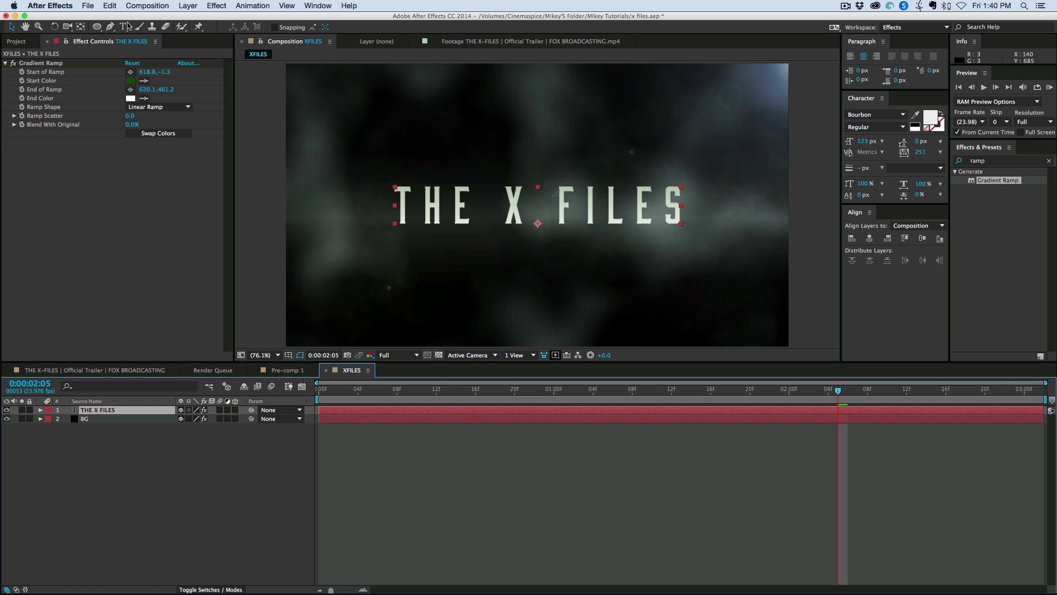
# - At 100% view, draw thin rectangular masks across the title text, redoing one misplaced mask
pyautogui.moveTo(97, 26); pyautogui.dragTo(118, 35)
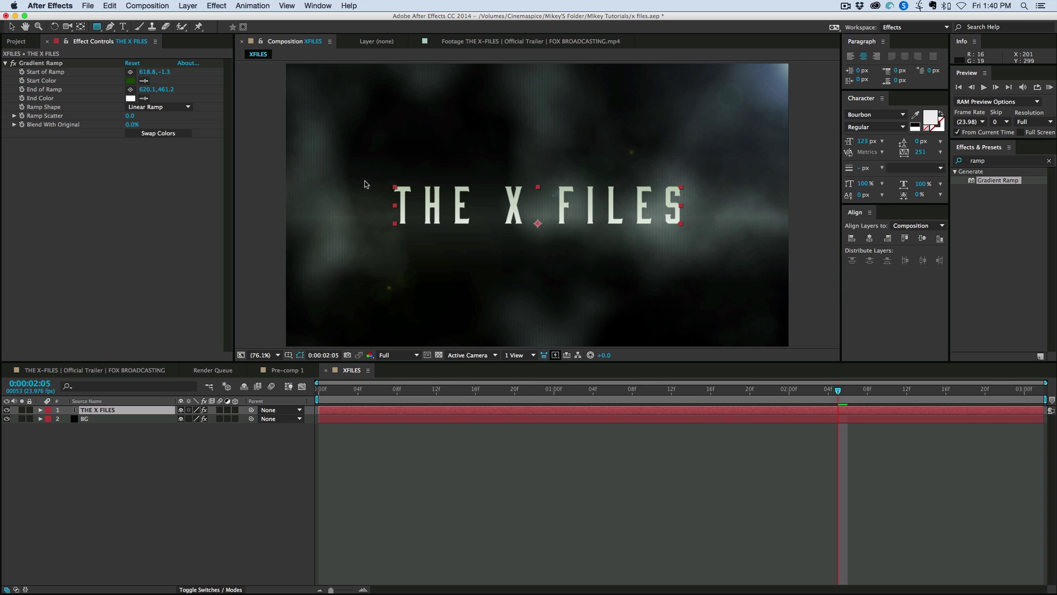
pyautogui.press('.')
pyautogui.moveTo(304, 170)
pyautogui.mouseDown()
pyautogui.moveTo(761, 190)
pyautogui.moveTo(600, 182)
pyautogui.moveTo(419, 197)
pyautogui.mouseUp()
pyautogui.press('super+z')
pyautogui.press('super+z')
pyautogui.moveTo(237, 154)
pyautogui.mouseDown()
pyautogui.moveTo(788, 177)
pyautogui.moveTo(818, 194)
pyautogui.moveTo(274, 194)
pyautogui.moveTo(274, 185)
pyautogui.moveTo(272, 199)
pyautogui.moveTo(817, 233)
pyautogui.moveTo(830, 219)
pyautogui.moveTo(244, 216)
pyautogui.mouseUp()
# - Duplicate the title layer and delete Masks 2 and 4 from the original THE X FILES
pyautogui.click(126, 414)
pyautogui.press('super+d')
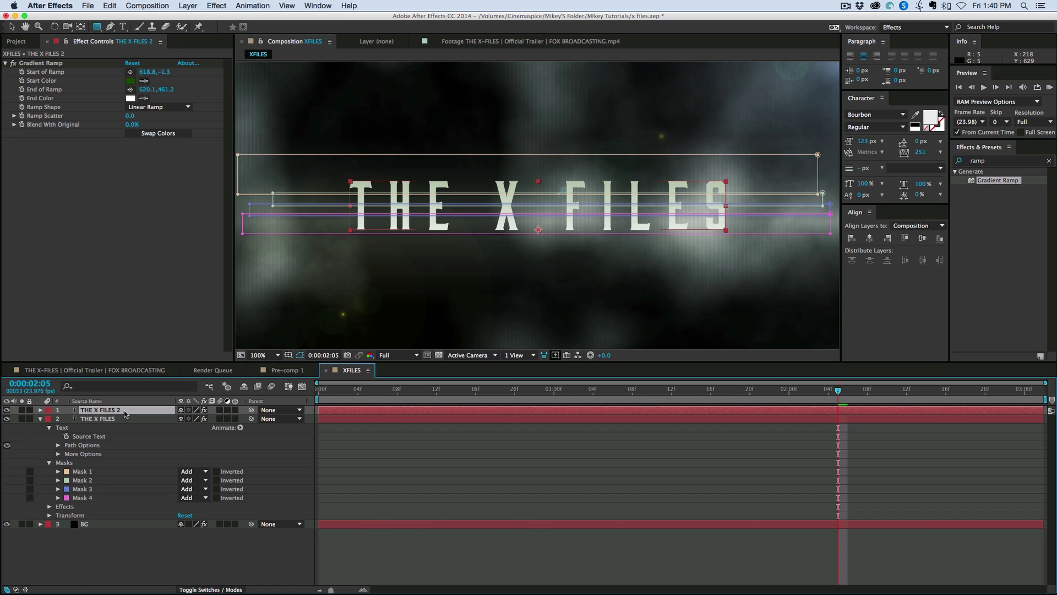
pyautogui.click(83, 472)
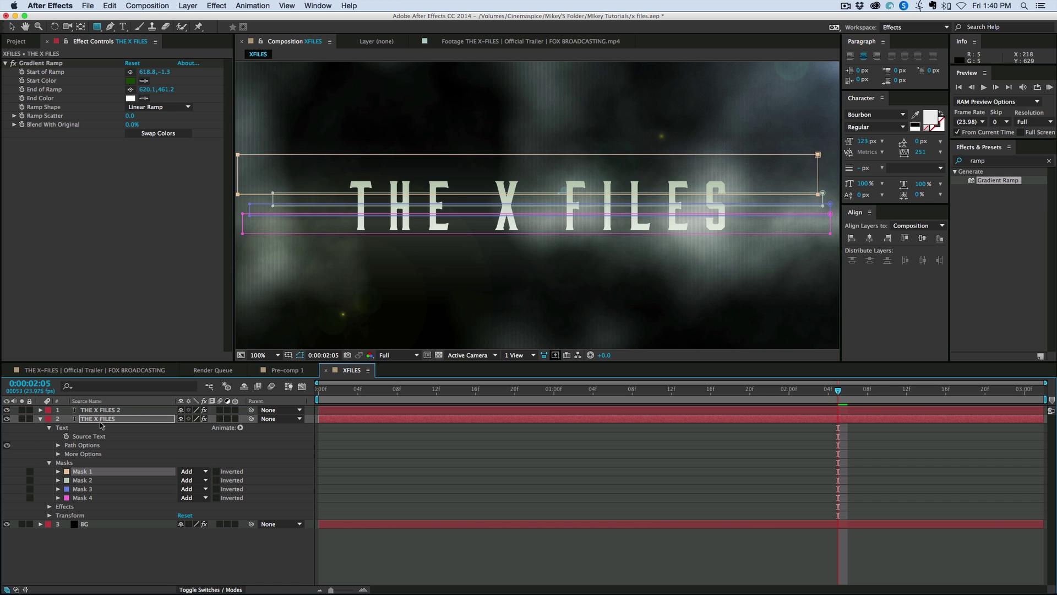
pyautogui.click(84, 481)
pyautogui.keyDown('super'); pyautogui.click(84, 498); pyautogui.keyUp('super')
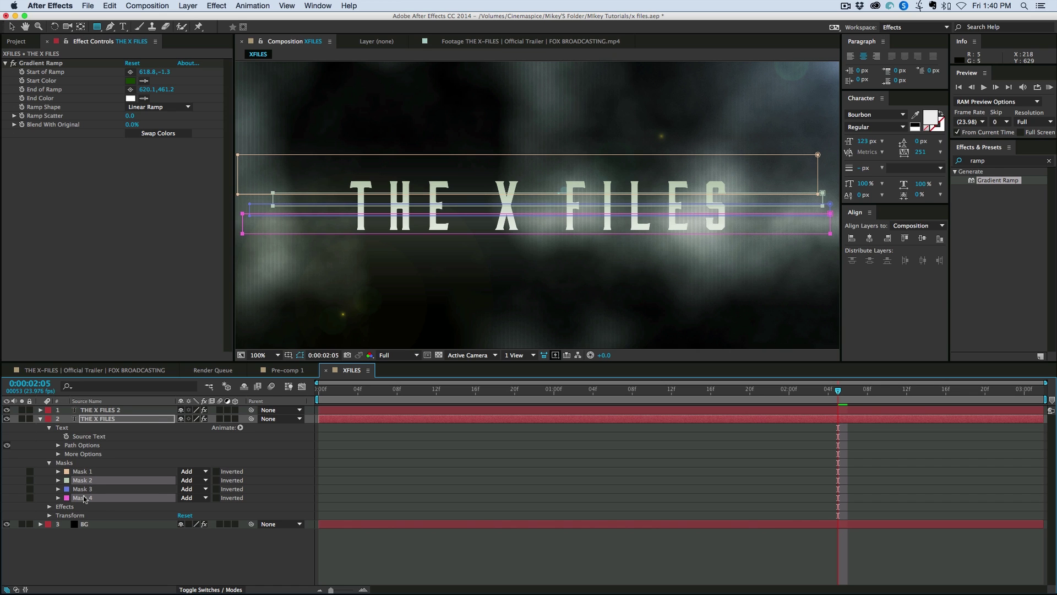
pyautogui.press('Delete')
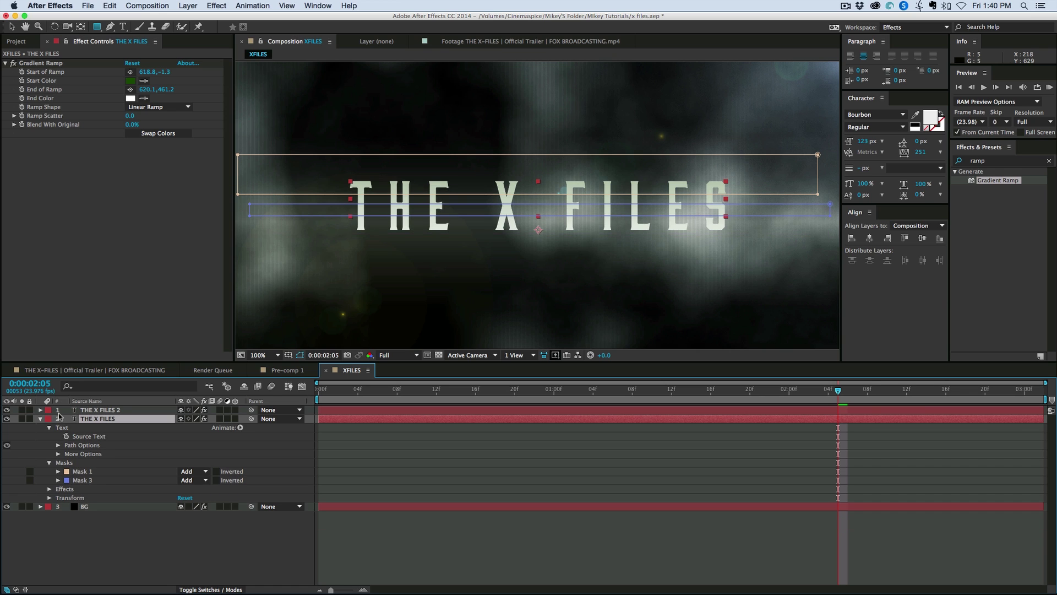
# - Delete Masks 1 and 3 from the duplicate THE X FILES 2 layer
pyautogui.click(40, 409)
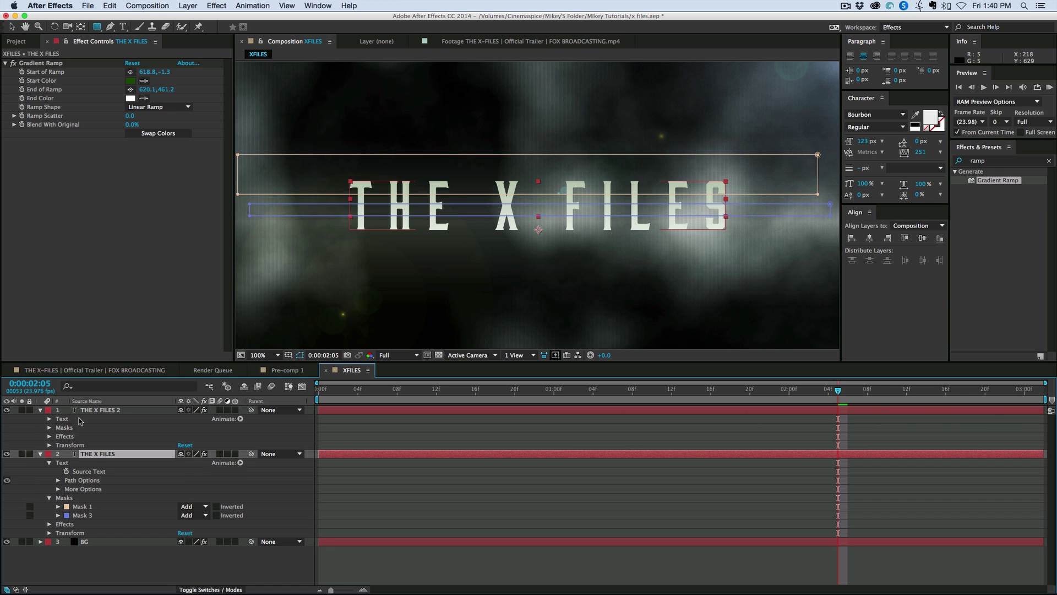
pyautogui.click(49, 428)
pyautogui.click(87, 438)
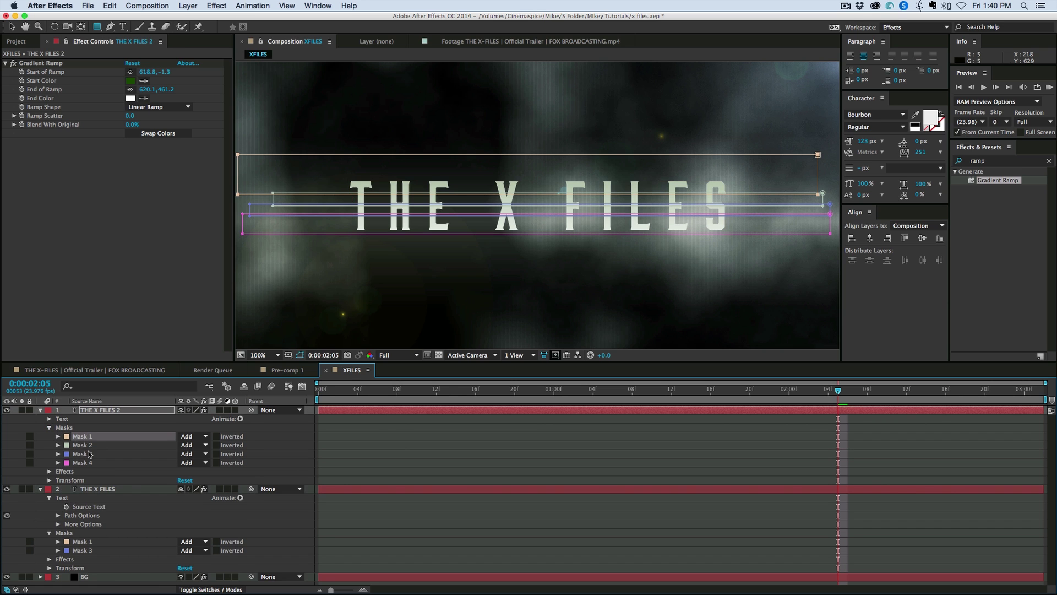
pyautogui.keyDown('shift'); pyautogui.click(89, 453); pyautogui.keyUp('shift')
pyautogui.press('Delete')
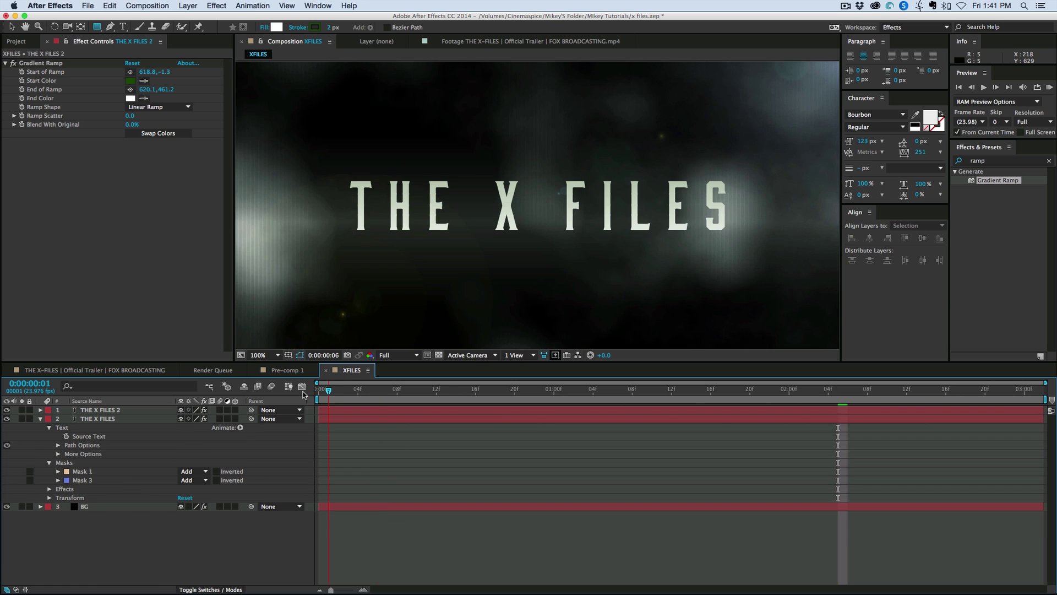
pyautogui.moveTo(329, 391); pyautogui.dragTo(302, 395)
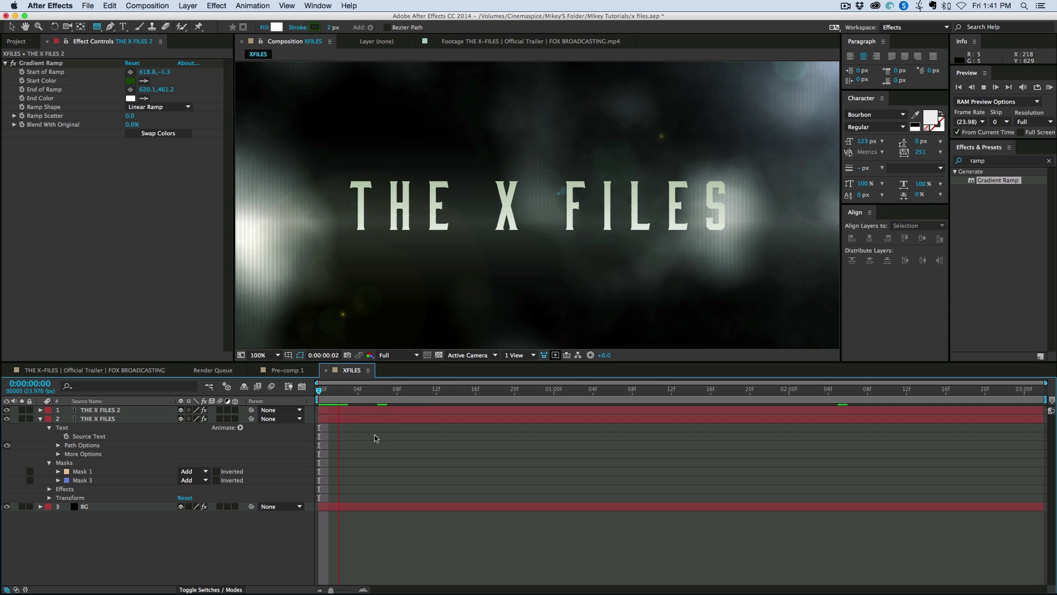
pyautogui.press('KP_0')
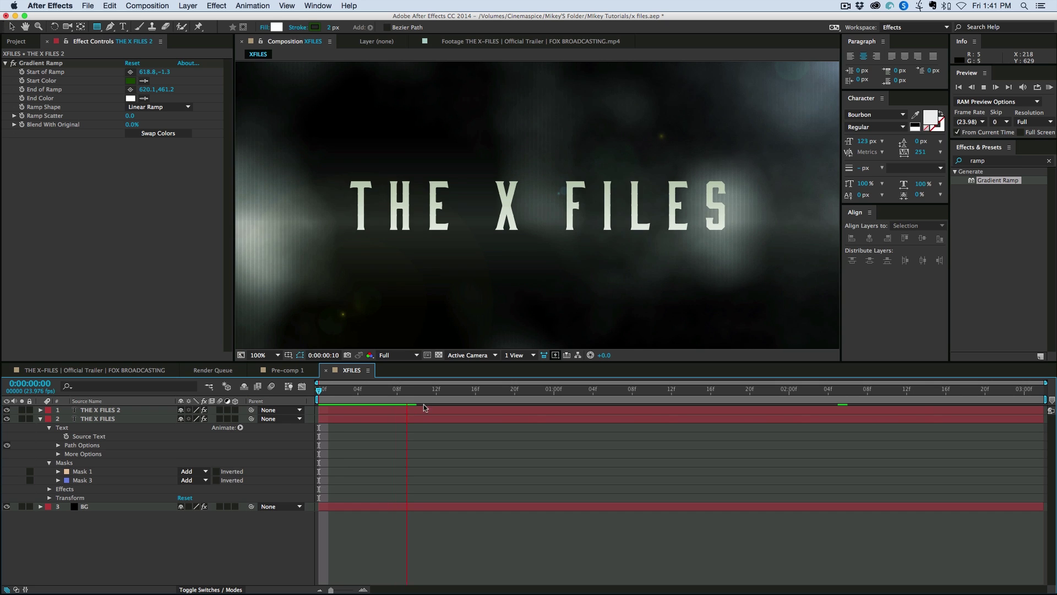
pyautogui.moveTo(419, 391); pyautogui.dragTo(300, 392)
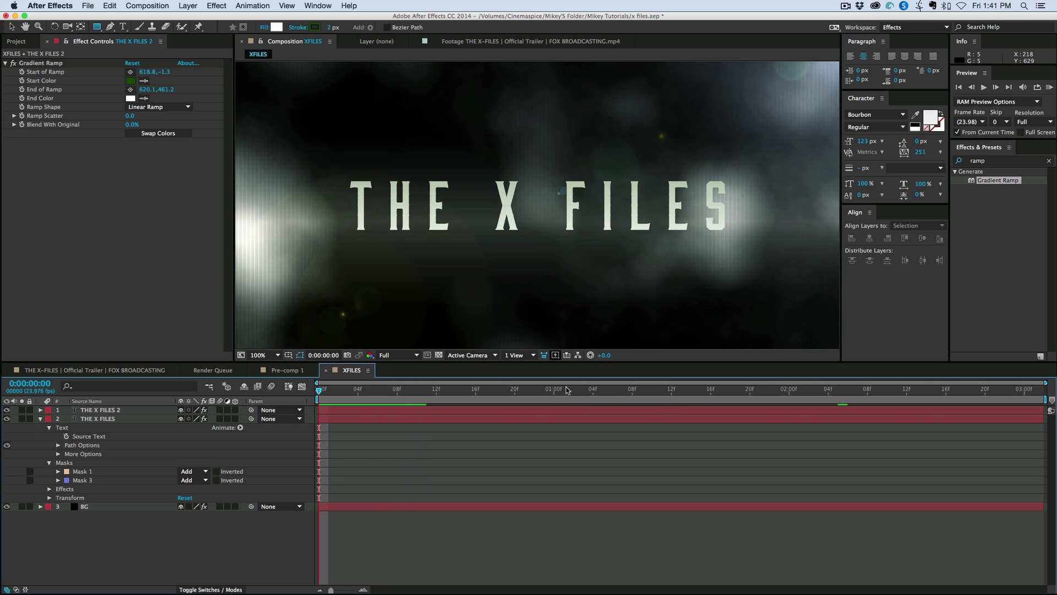
pyautogui.press('space')
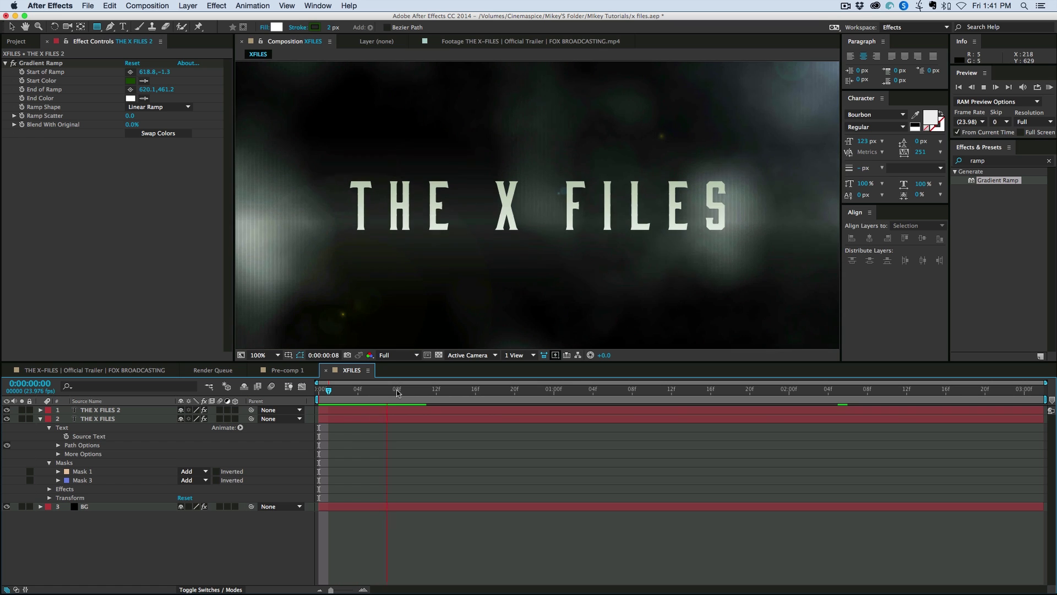
pyautogui.click(552, 392)
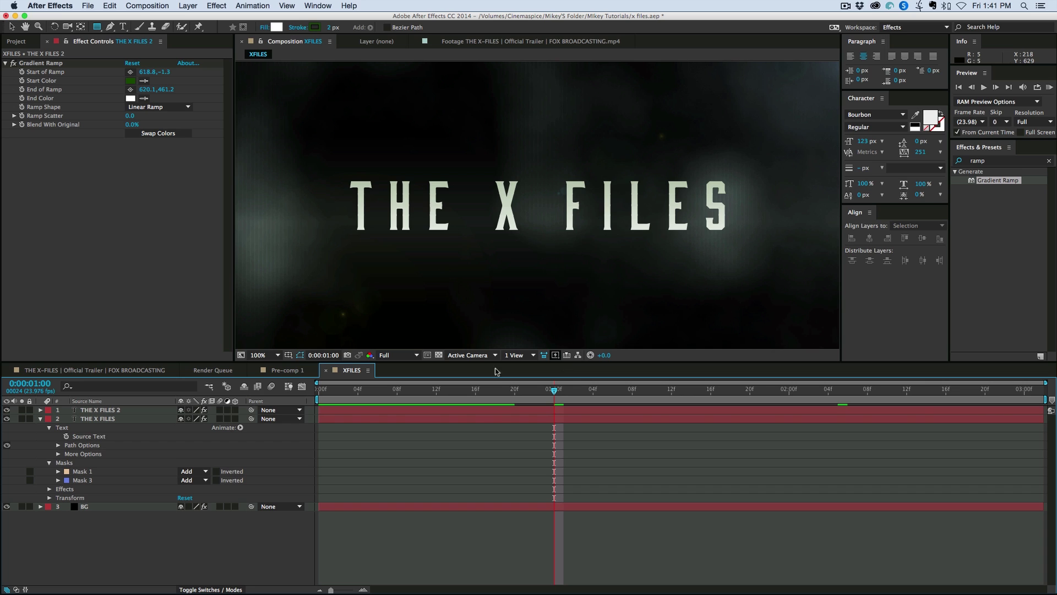
pyautogui.click(108, 418)
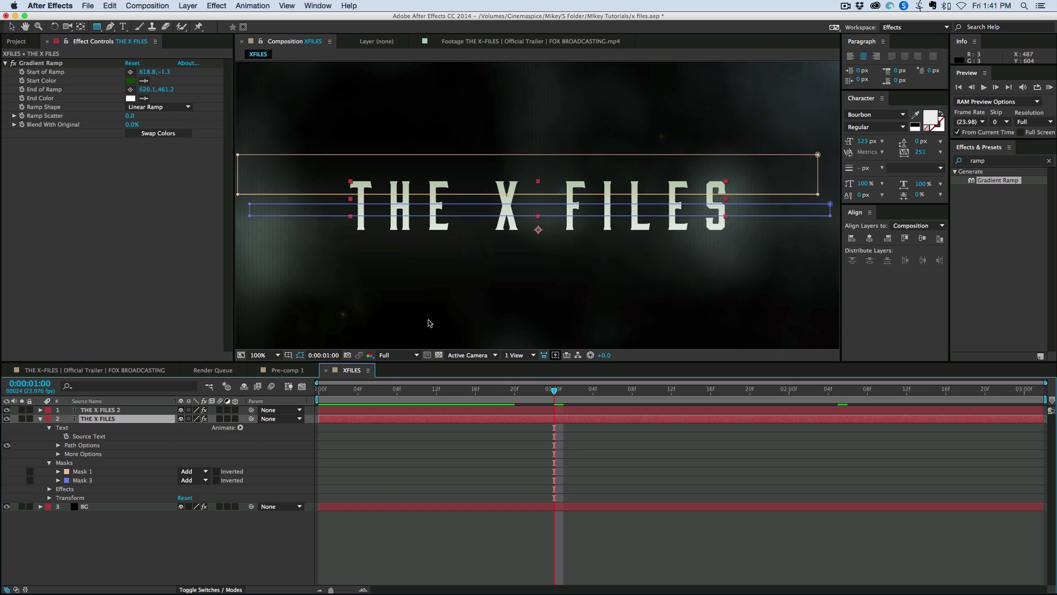
# - Put puppet pins on THE X FILES 2's letter pieces T, H, E, X, F, I, L, E and S
pyautogui.click(553, 411)
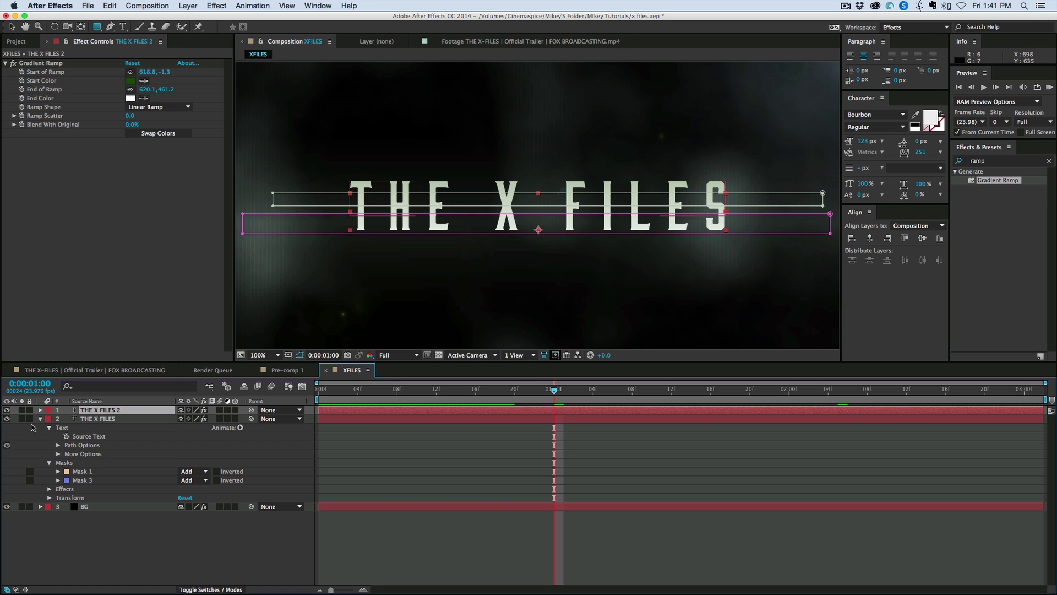
pyautogui.click(198, 27)
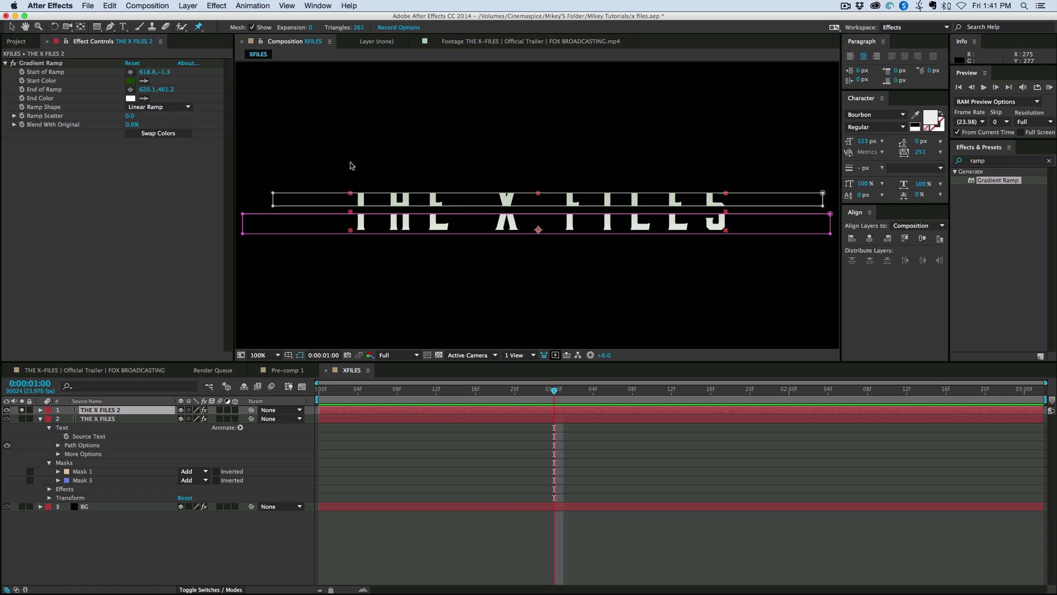
pyautogui.click(359, 226)
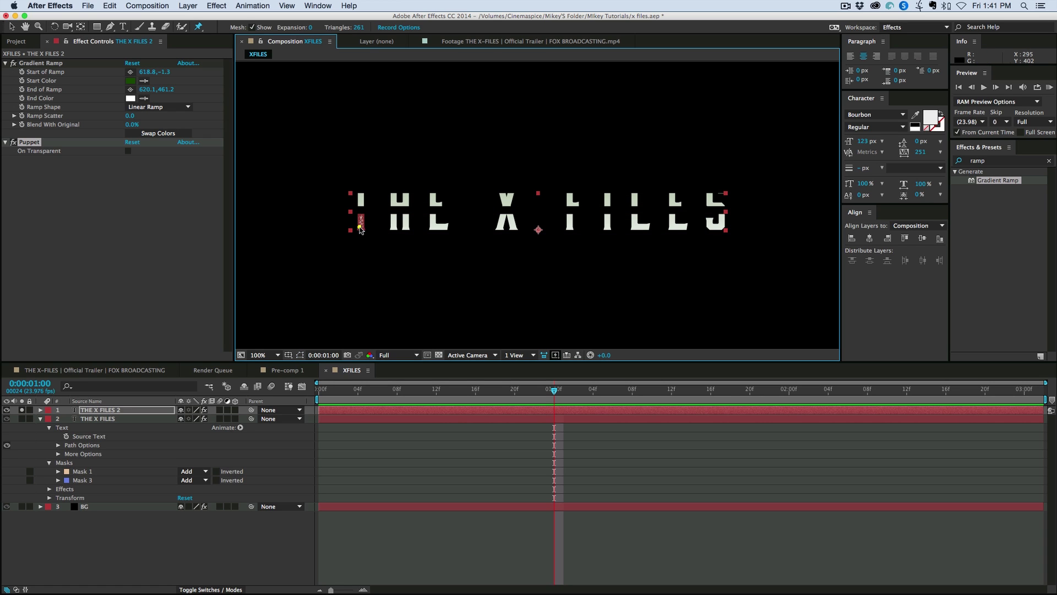
pyautogui.click(406, 225)
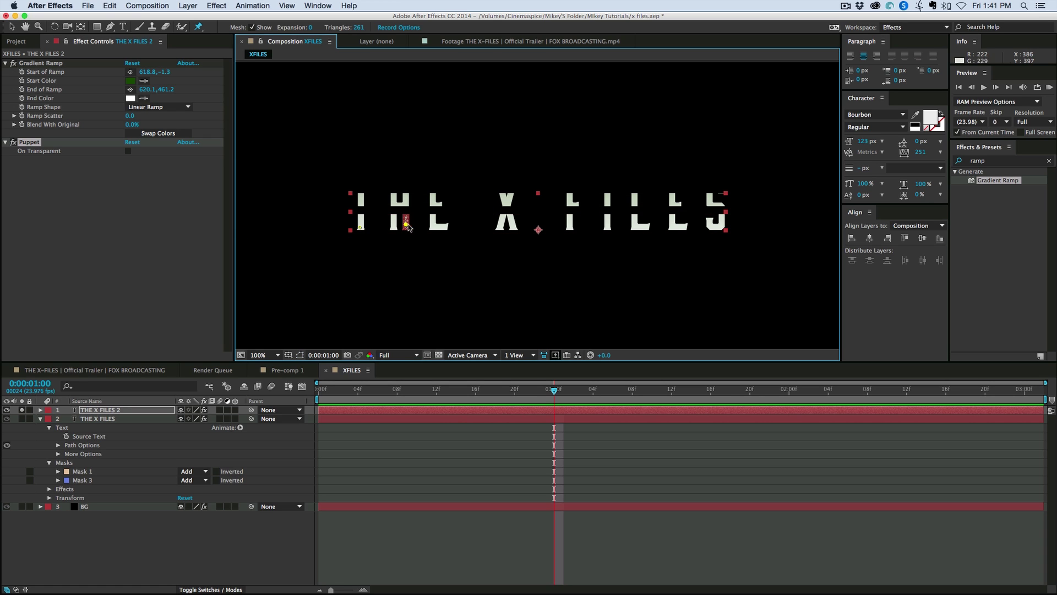
pyautogui.click(437, 225)
pyautogui.click(502, 224)
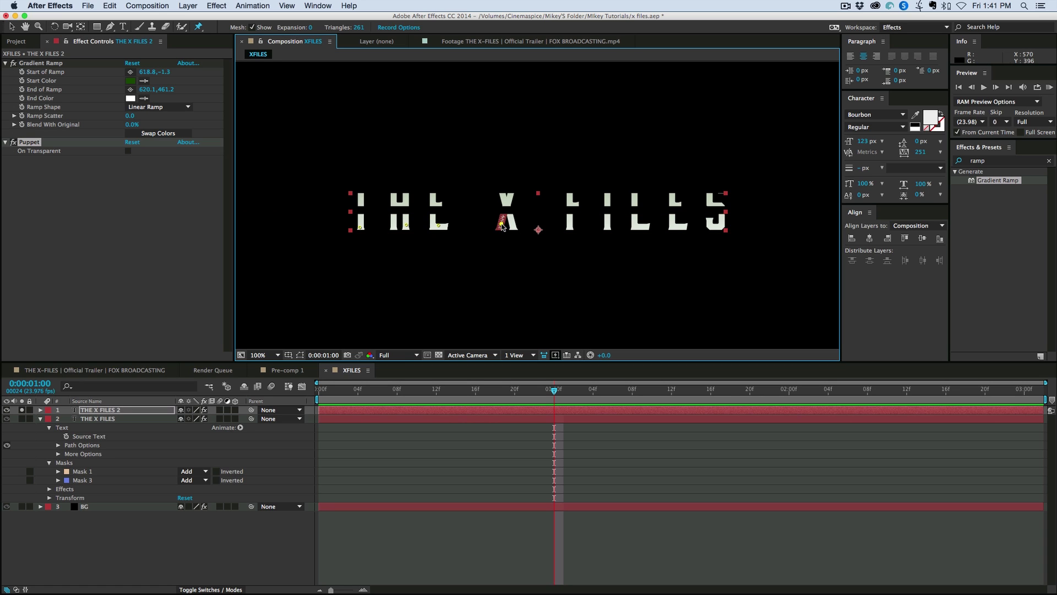
pyautogui.click(570, 221)
pyautogui.click(607, 222)
pyautogui.click(636, 225)
pyautogui.click(675, 224)
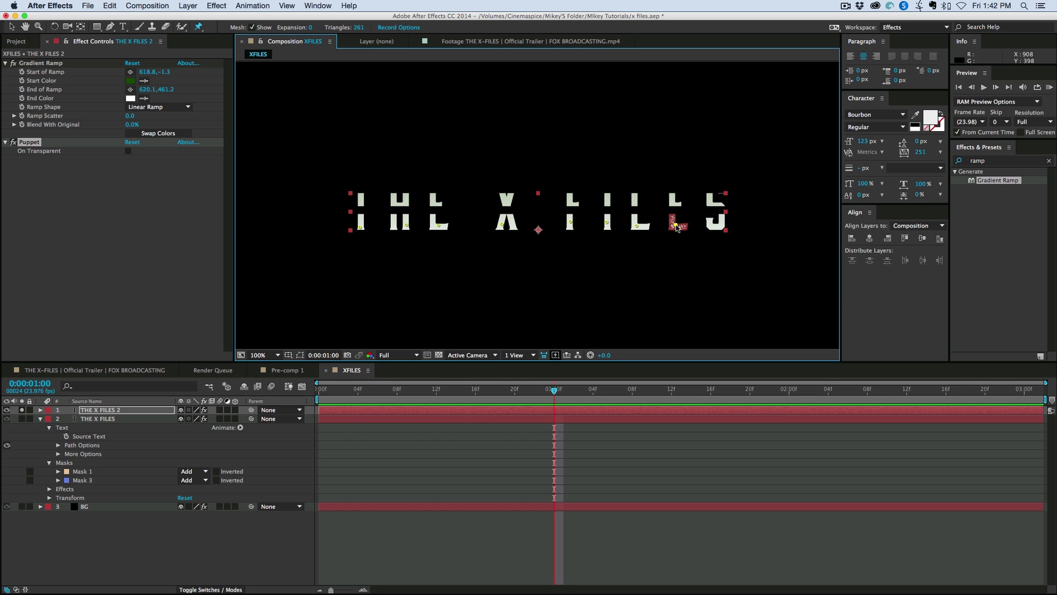
pyautogui.click(711, 224)
pyautogui.click(465, 219)
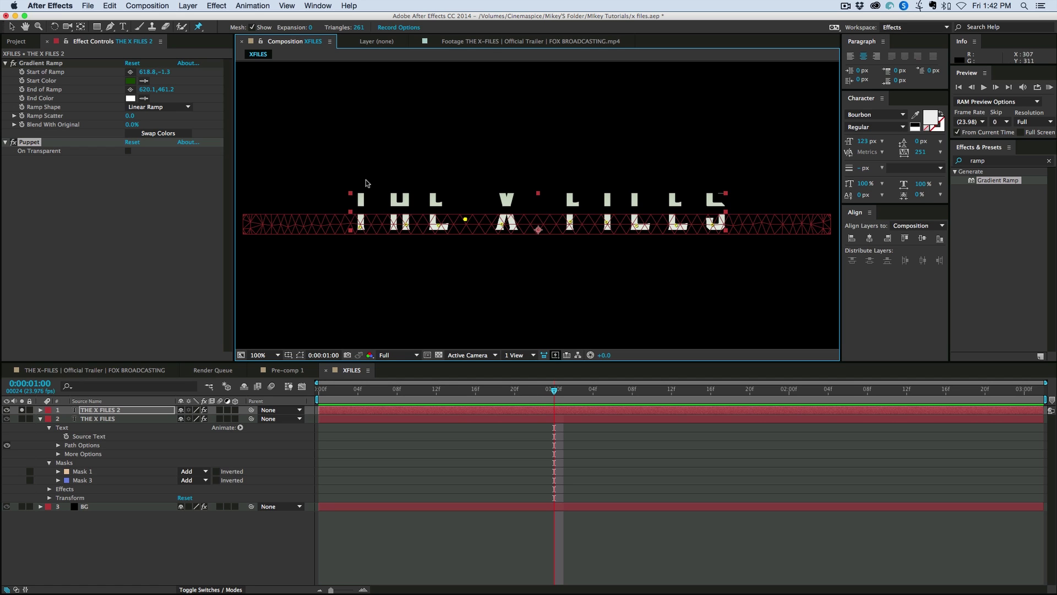
# - Pin the upper T, H, E, X, F, I and L slices, then drag the T pin to test
pyautogui.click(362, 200)
pyautogui.click(407, 197)
pyautogui.click(436, 196)
pyautogui.click(508, 197)
pyautogui.click(571, 200)
pyautogui.click(609, 201)
pyautogui.click(634, 200)
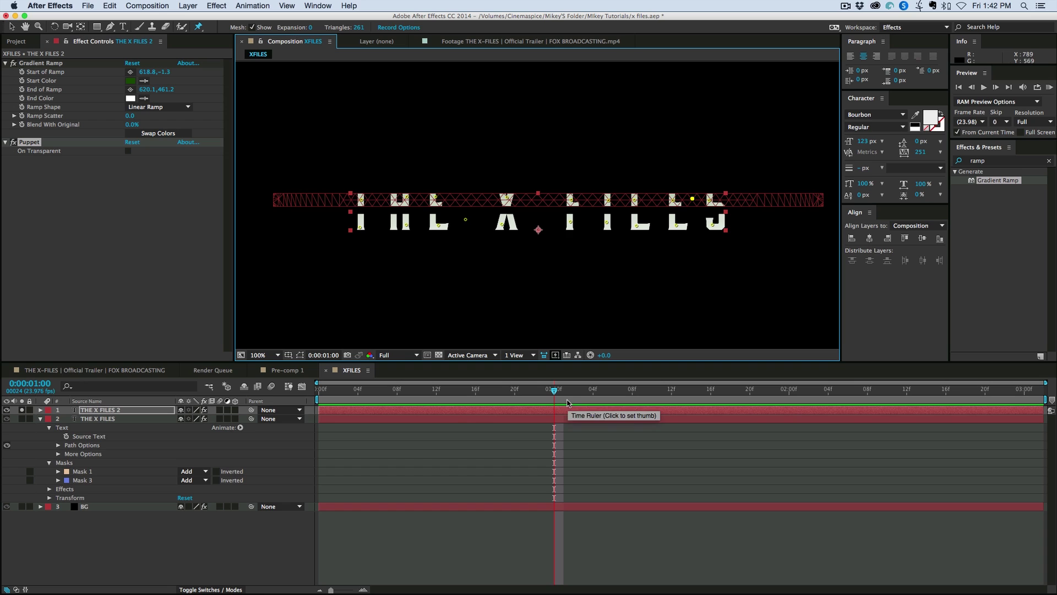
pyautogui.press('v')
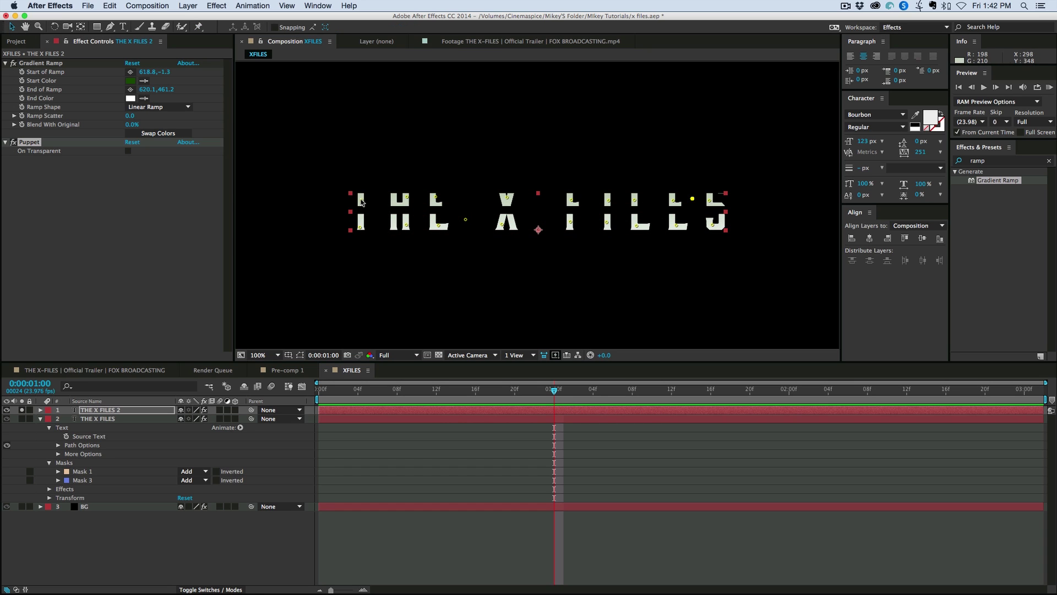
pyautogui.moveTo(361, 200); pyautogui.dragTo(388, 199)
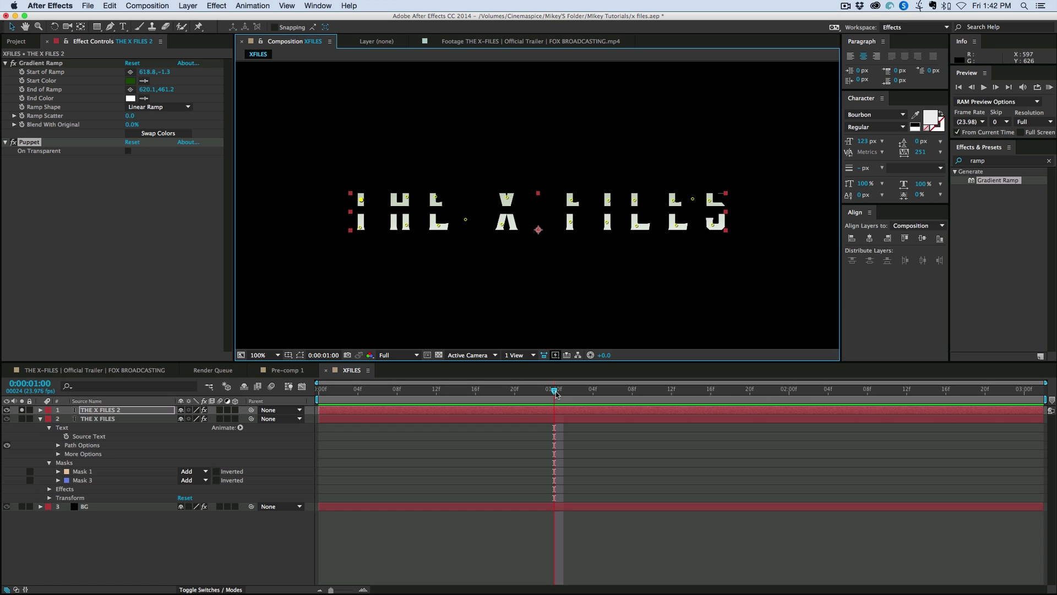
# - At frame 12, push the first upper-row letter pins far right and preview the slide
pyautogui.moveTo(554, 390); pyautogui.dragTo(437, 391)
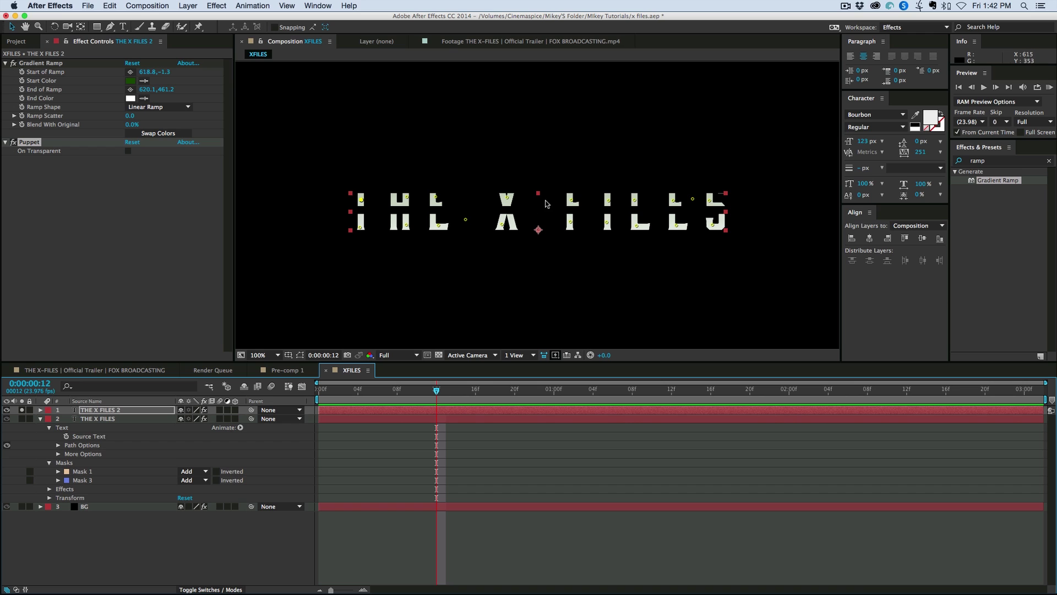
pyautogui.click(483, 203)
pyautogui.moveTo(693, 200); pyautogui.dragTo(782, 199)
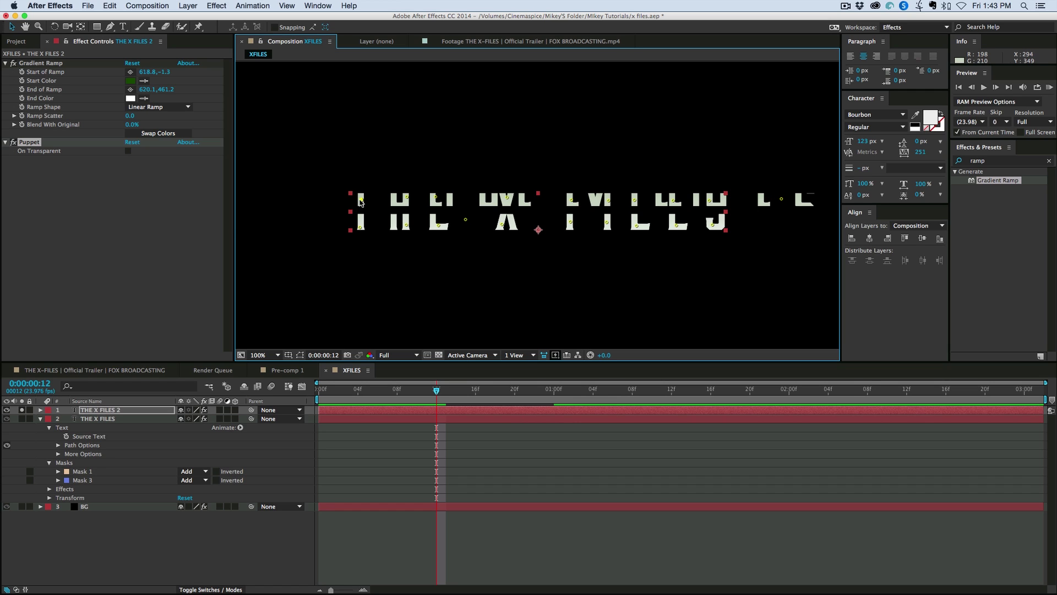
pyautogui.moveTo(360, 202); pyautogui.dragTo(755, 202)
pyautogui.moveTo(411, 199); pyautogui.dragTo(528, 203)
pyautogui.press('super+z')
pyautogui.press('super+z')
pyautogui.press('super+z')
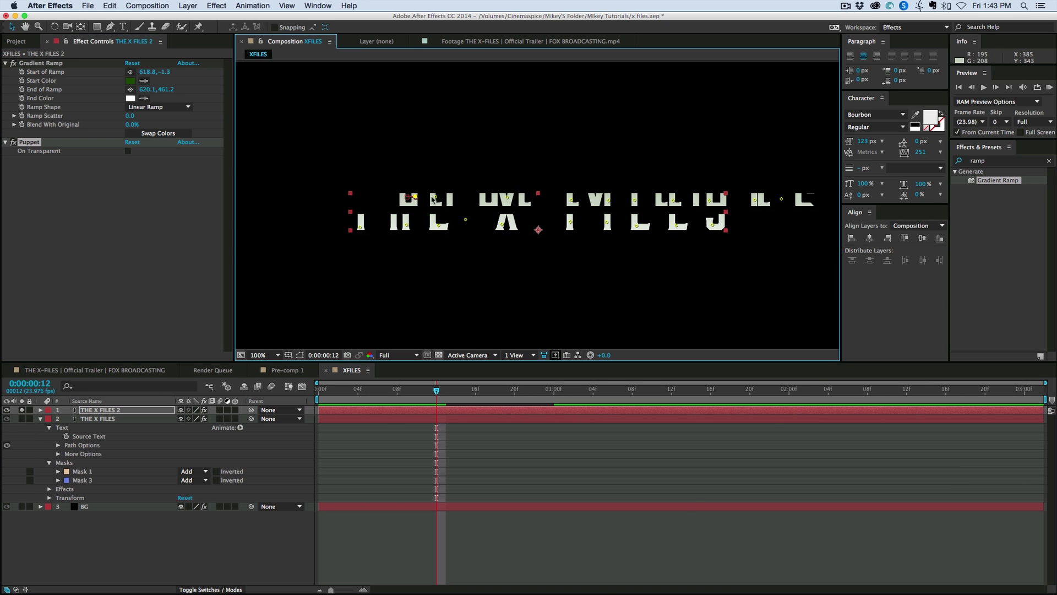
pyautogui.moveTo(467, 197)
pyautogui.mouseDown()
pyautogui.moveTo(489, 196)
pyautogui.moveTo(453, 198)
pyautogui.moveTo(708, 199)
pyautogui.moveTo(637, 200)
pyautogui.moveTo(670, 202)
pyautogui.mouseUp()
pyautogui.press('space')
pyautogui.click(407, 391)
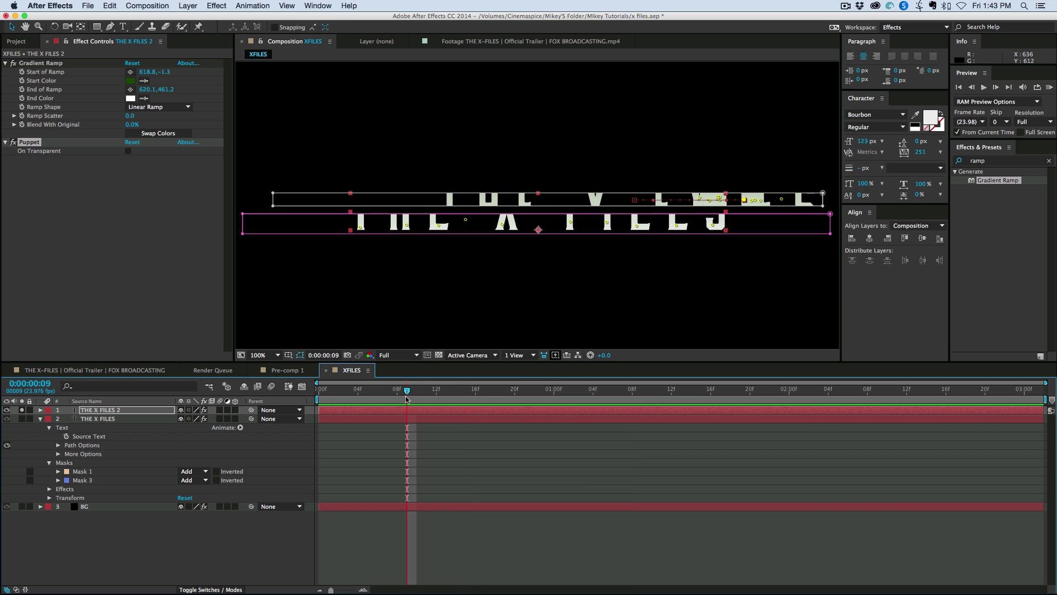
pyautogui.press('space')
pyautogui.press('space')
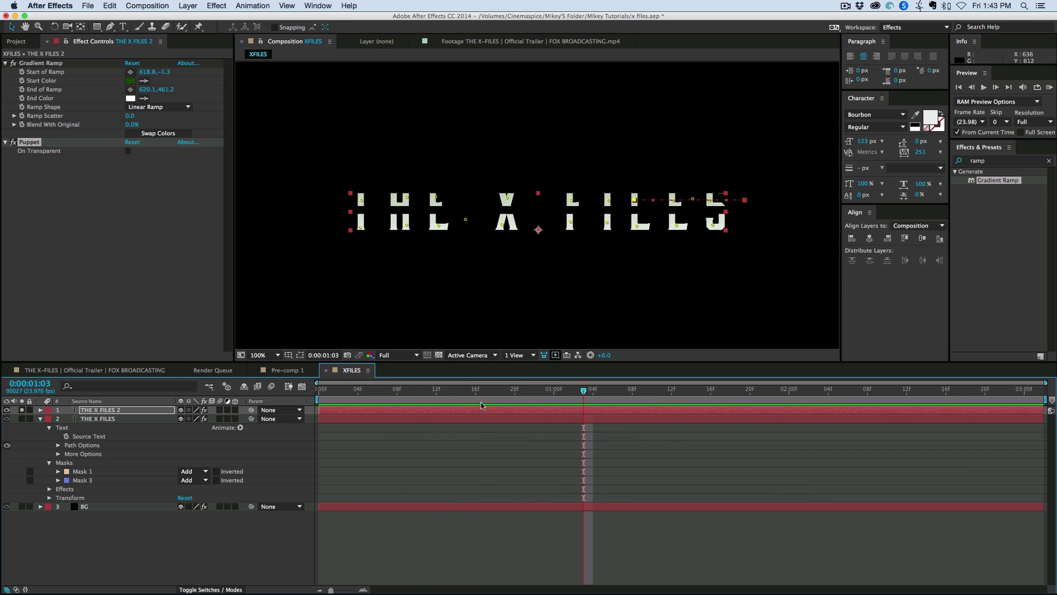
pyautogui.moveTo(483, 393); pyautogui.dragTo(395, 397)
# - Show THE X FILES 2's puppet pins again and push the remaining pieces, including L, E, S, right
pyautogui.click(391, 409)
pyautogui.click(437, 393)
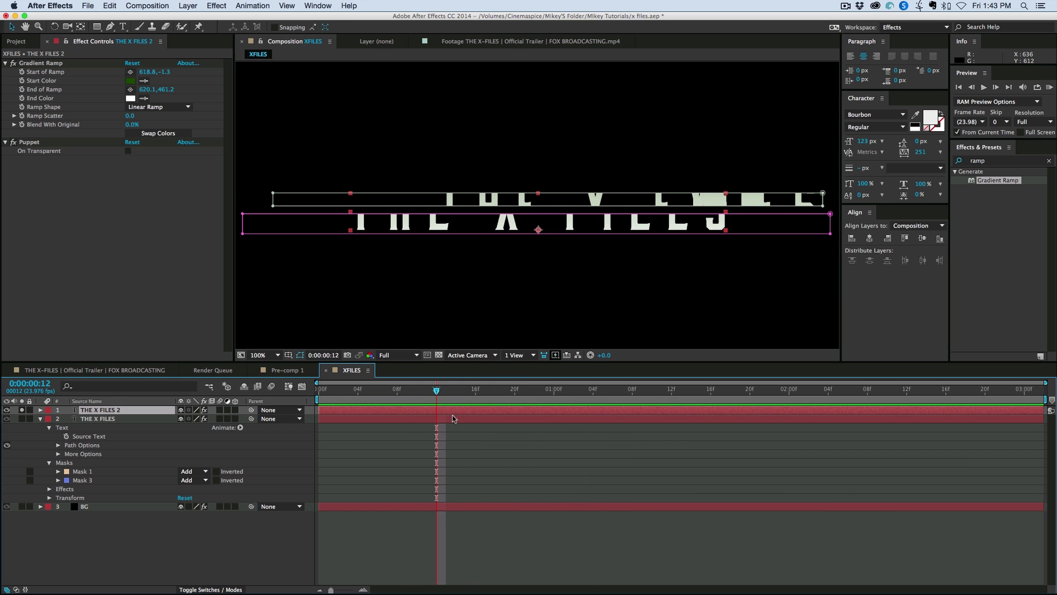
pyautogui.click(38, 141)
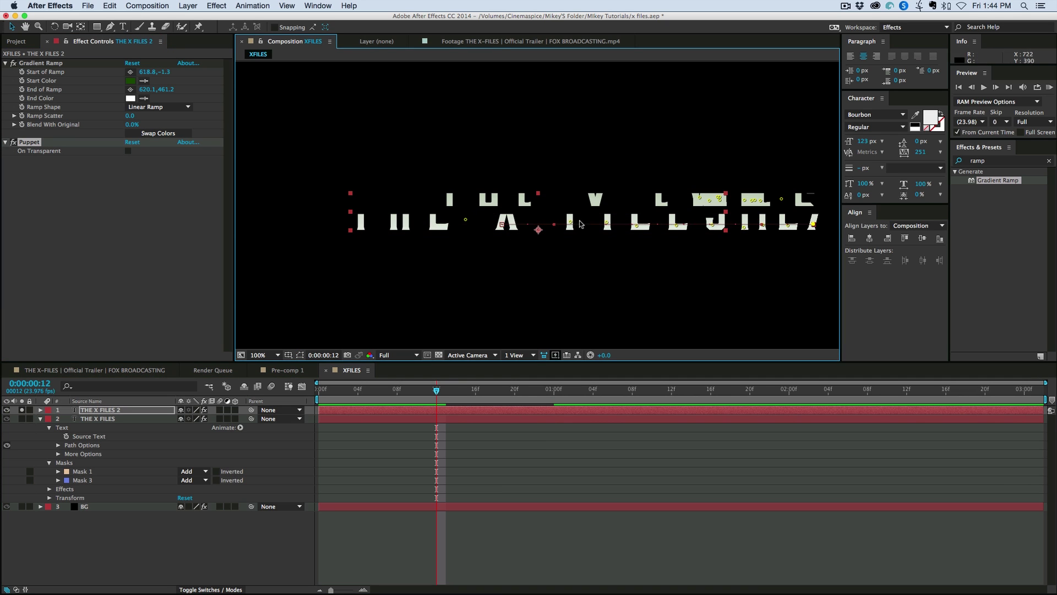
pyautogui.moveTo(572, 223); pyautogui.dragTo(793, 225)
pyautogui.moveTo(676, 225); pyautogui.dragTo(787, 226)
pyautogui.moveTo(636, 225); pyautogui.dragTo(800, 225)
# - Preview the slide animation from frame 11 through one second
pyautogui.press('space')
pyautogui.press('space')
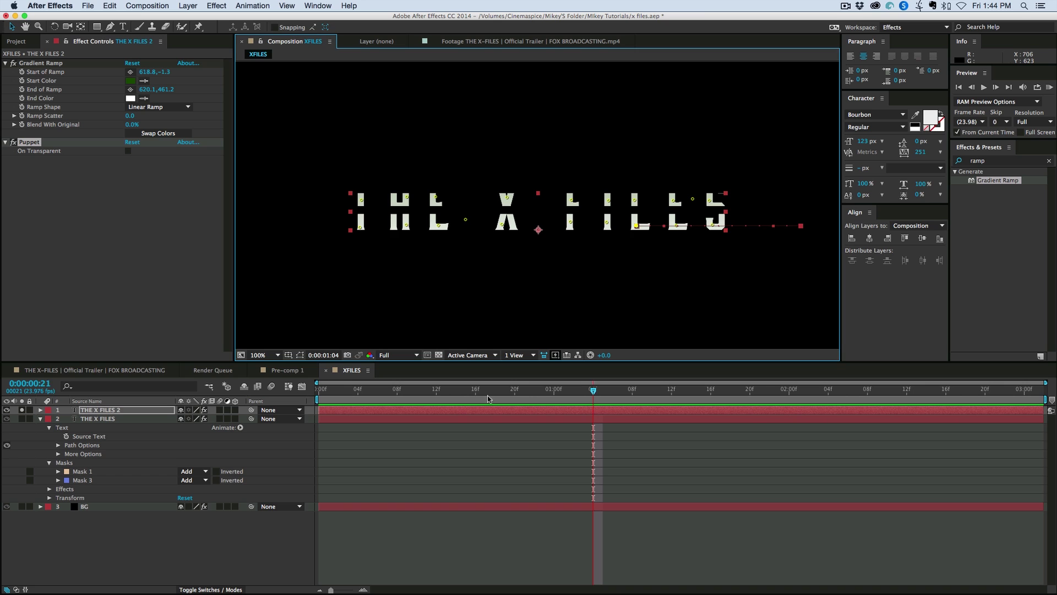
pyautogui.moveTo(478, 400); pyautogui.dragTo(429, 401)
pyautogui.press('space')
pyautogui.press('space')
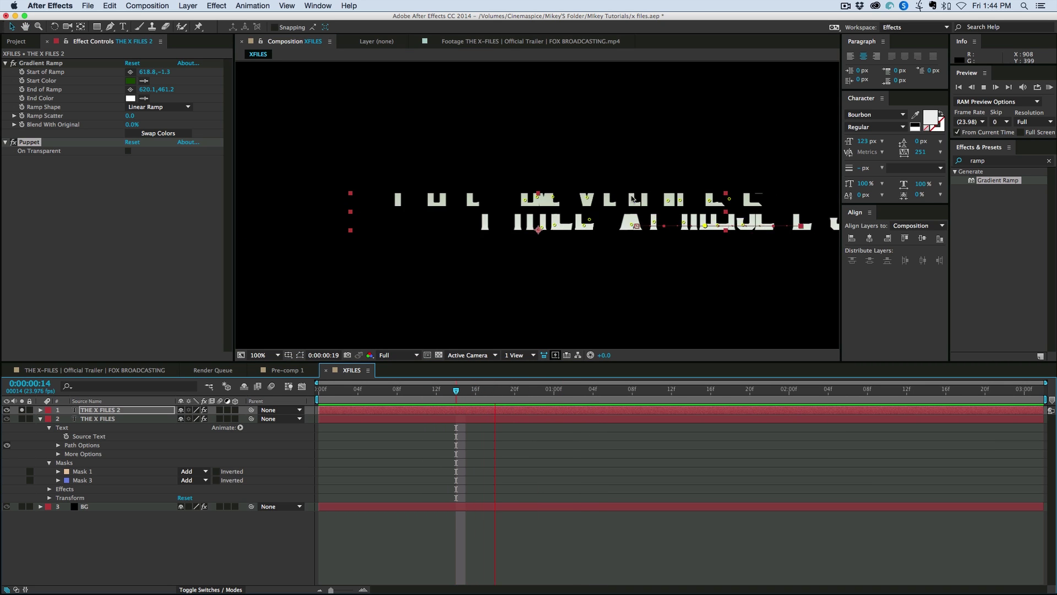
pyautogui.press('space')
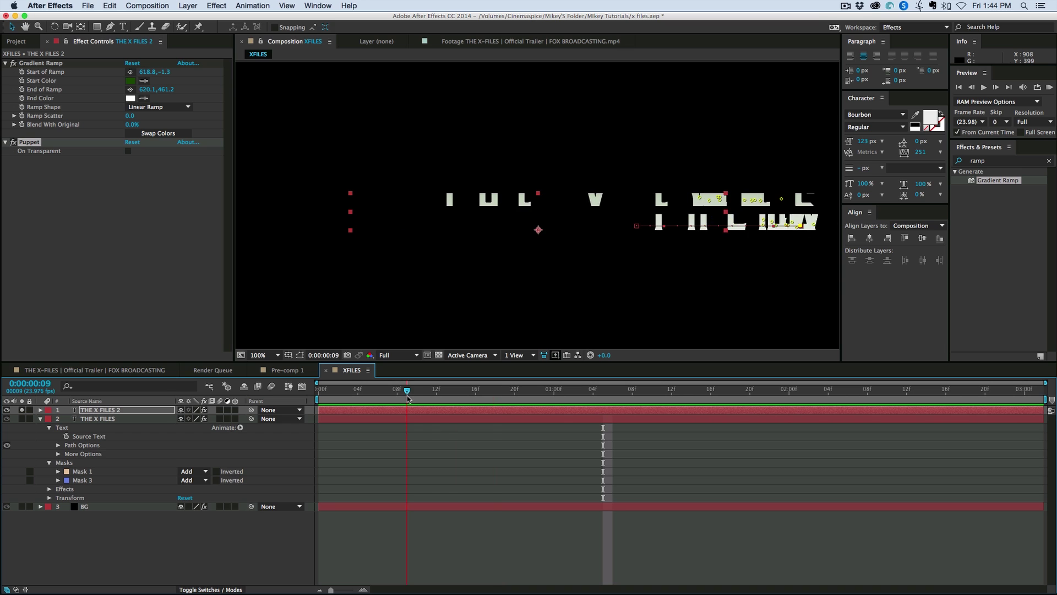
pyautogui.click(562, 390)
pyautogui.press('space')
pyautogui.press('space')
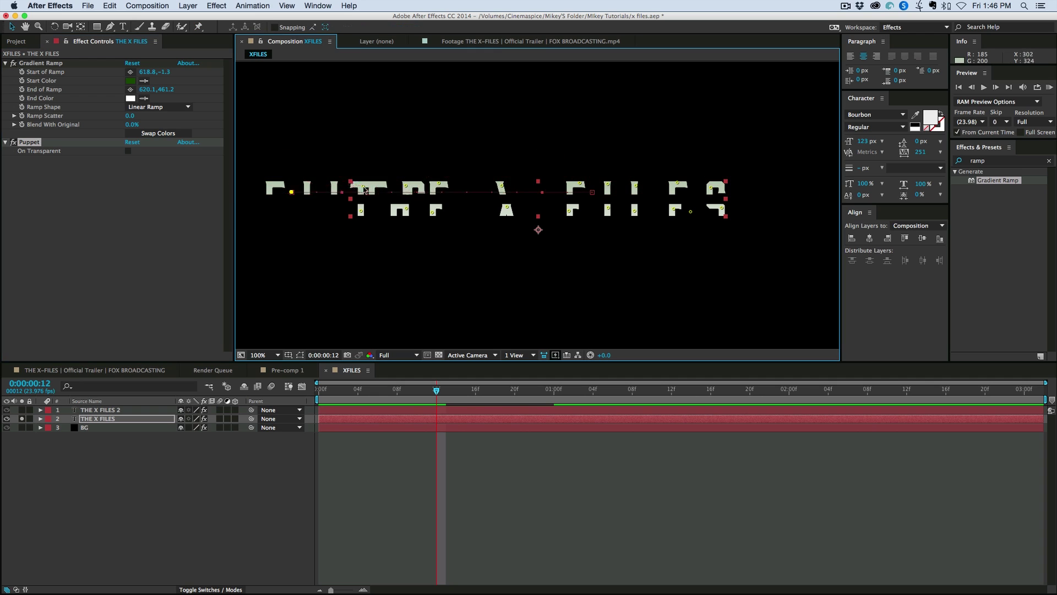
# - At frame 12, drag the first four letter-piece pins of THE X FILES far left
pyautogui.moveTo(484, 185); pyautogui.dragTo(421, 190)
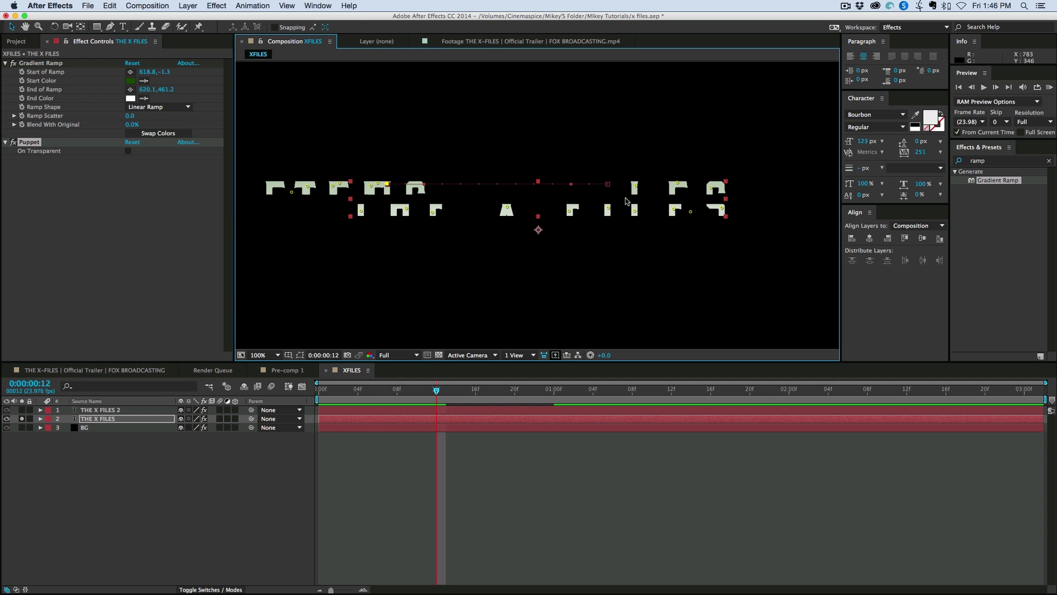
pyautogui.moveTo(636, 188); pyautogui.dragTo(389, 191)
pyautogui.moveTo(676, 183); pyautogui.dragTo(408, 183)
pyautogui.moveTo(709, 190); pyautogui.dragTo(310, 210)
# - Push the remaining letter pieces, including X and F, far to the left
pyautogui.moveTo(407, 210); pyautogui.dragTo(302, 208)
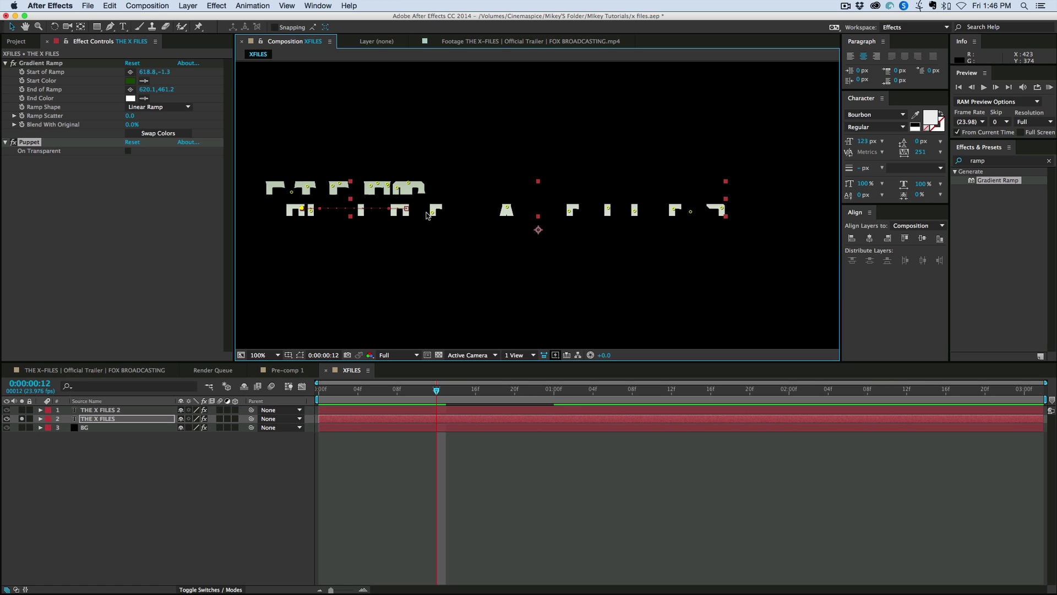
pyautogui.moveTo(433, 212); pyautogui.dragTo(315, 211)
pyautogui.moveTo(507, 210); pyautogui.dragTo(322, 209)
pyautogui.moveTo(570, 210); pyautogui.dragTo(326, 210)
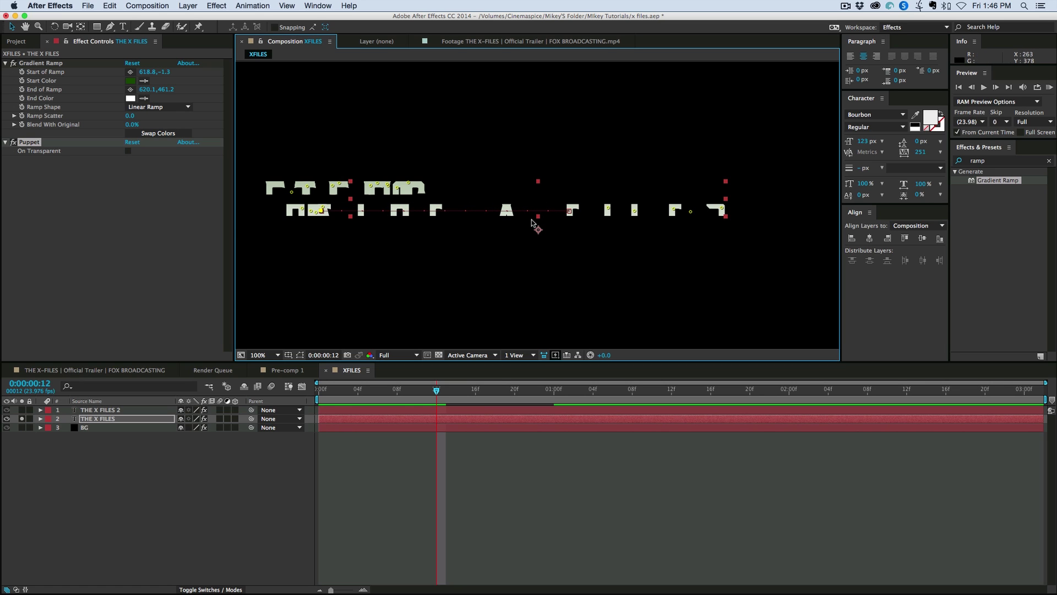
pyautogui.click(605, 210)
pyautogui.moveTo(592, 208); pyautogui.dragTo(589, 210)
pyautogui.moveTo(590, 199); pyautogui.dragTo(364, 210)
pyautogui.moveTo(675, 212); pyautogui.dragTo(360, 210)
pyautogui.moveTo(690, 211); pyautogui.dragTo(514, 212)
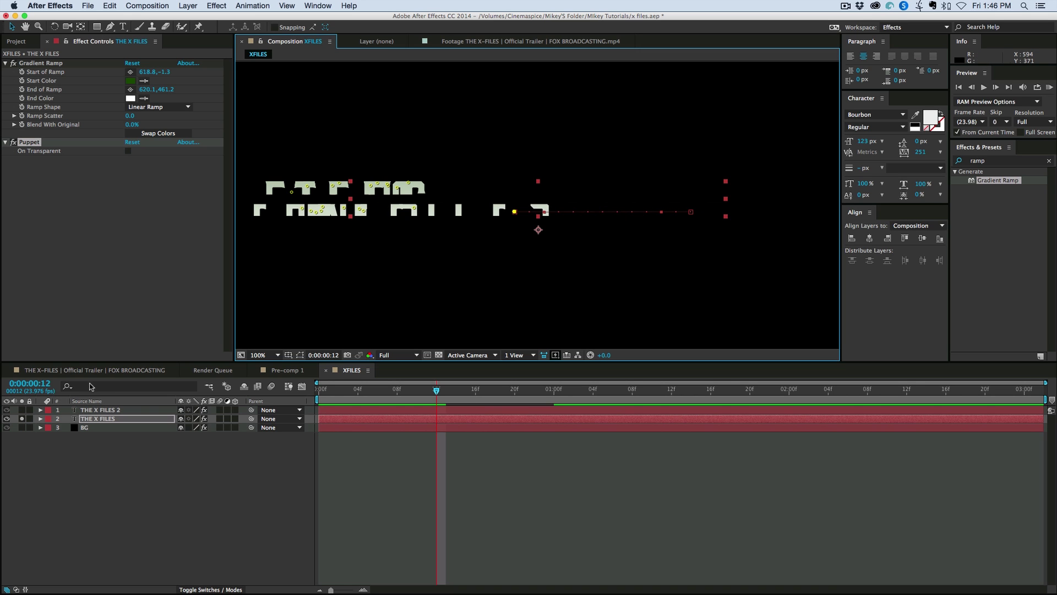
# - Unsolo to show the background, then move THE X FILES 2's frame-12 pin keyframes to frame 0
pyautogui.click(22, 419)
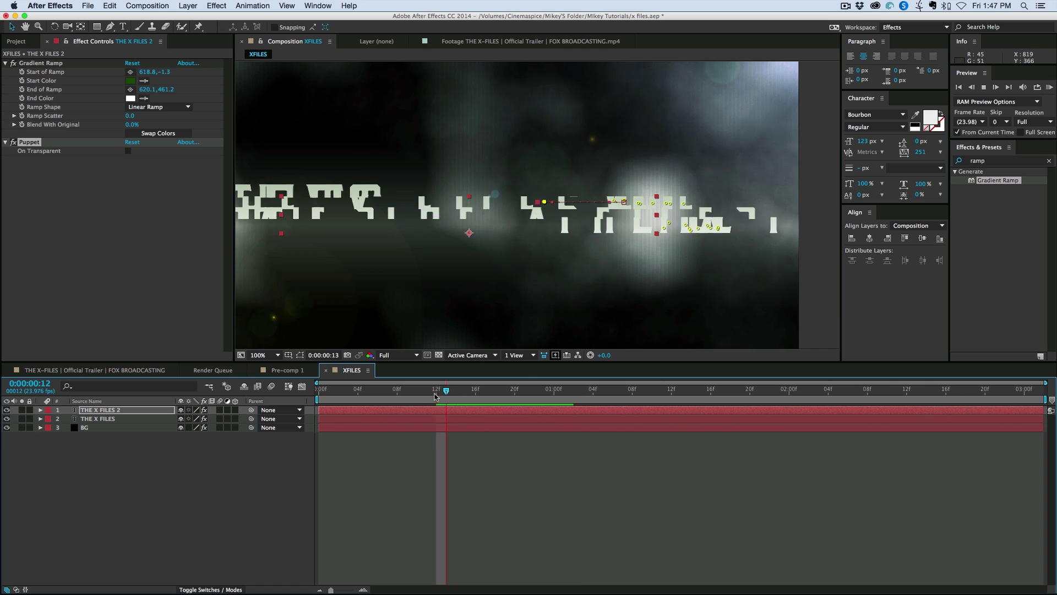
pyautogui.press('space')
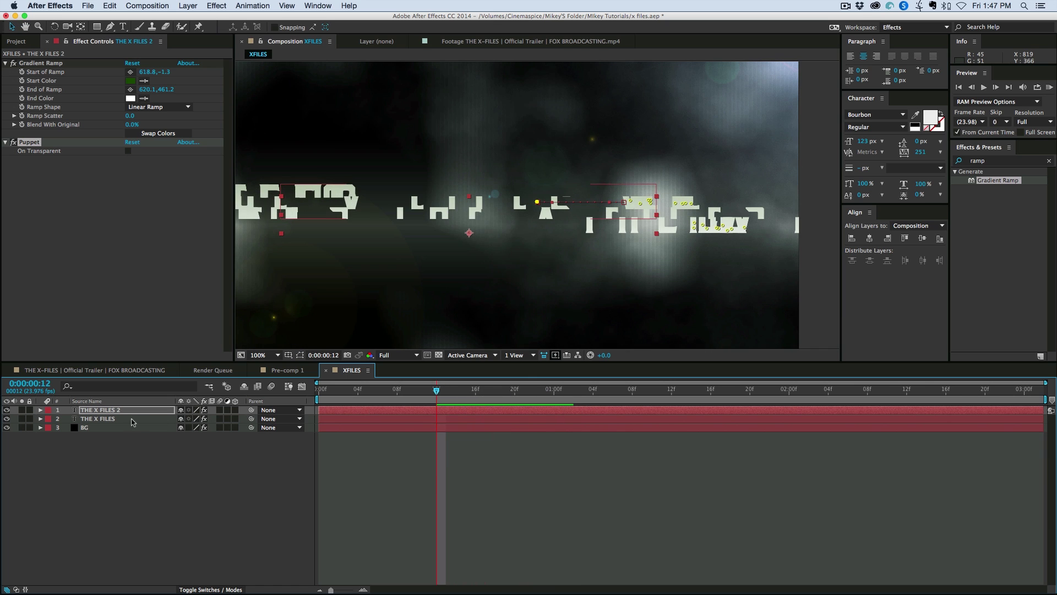
pyautogui.press('u')
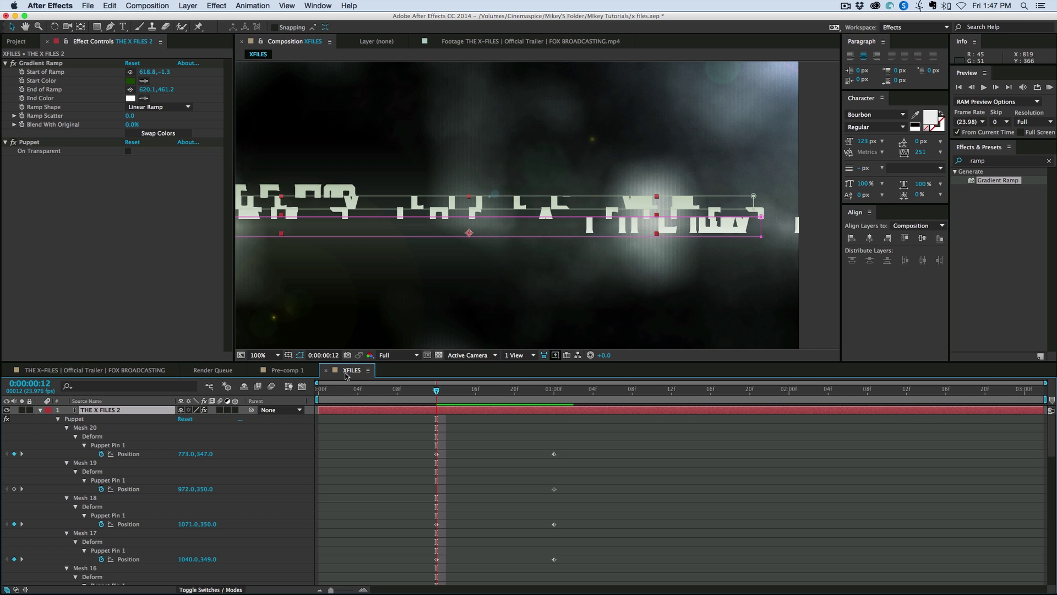
pyautogui.moveTo(390, 364); pyautogui.dragTo(392, 262)
pyautogui.click(408, 348)
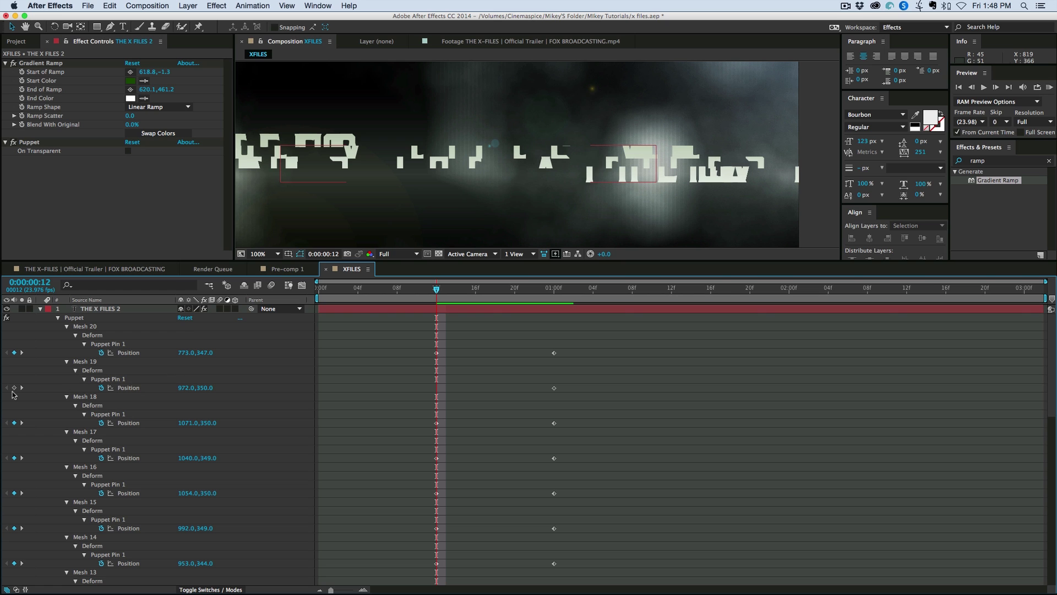
pyautogui.moveTo(412, 325); pyautogui.dragTo(471, 566)
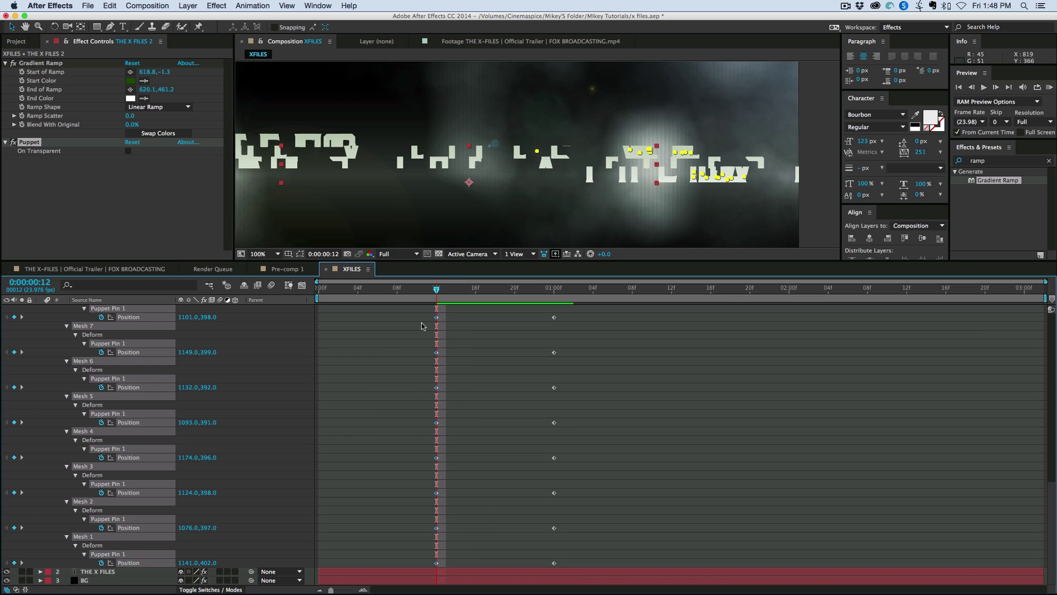
pyautogui.moveTo(436, 317); pyautogui.dragTo(318, 322)
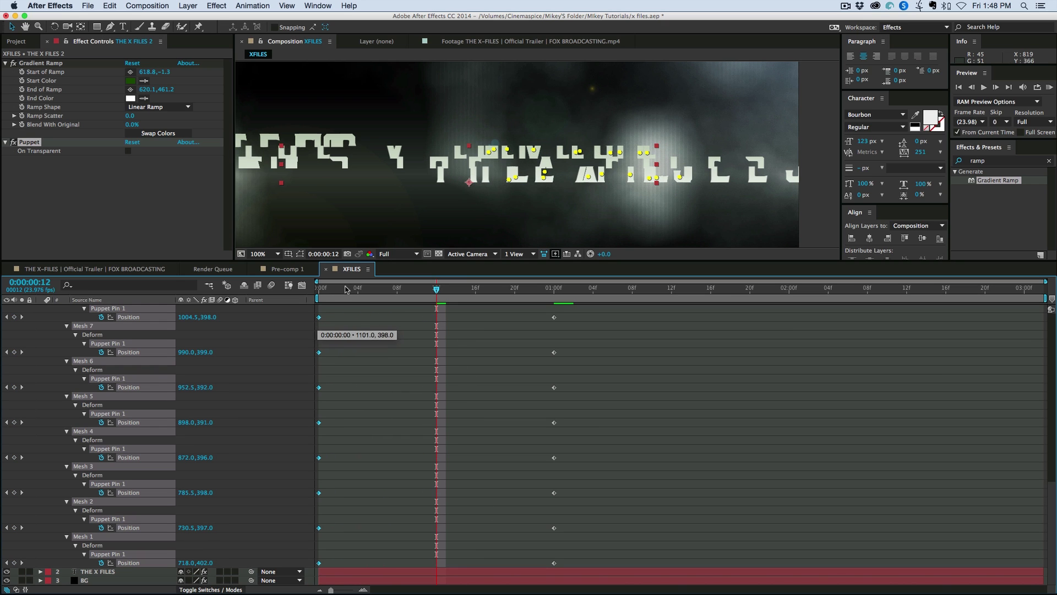
pyautogui.moveTo(341, 289); pyautogui.dragTo(276, 289)
pyautogui.press('KP_0')
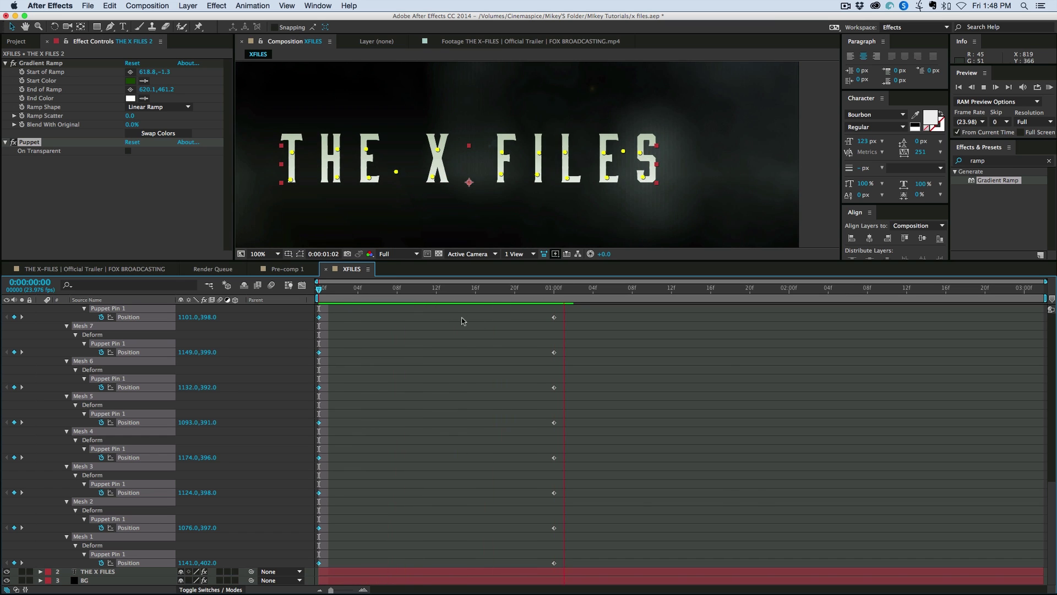
# - Move THE X FILES layer's frame-12 pin keyframes to frame 0 and preview the assembling title
pyautogui.press('space')
pyautogui.press('Home')
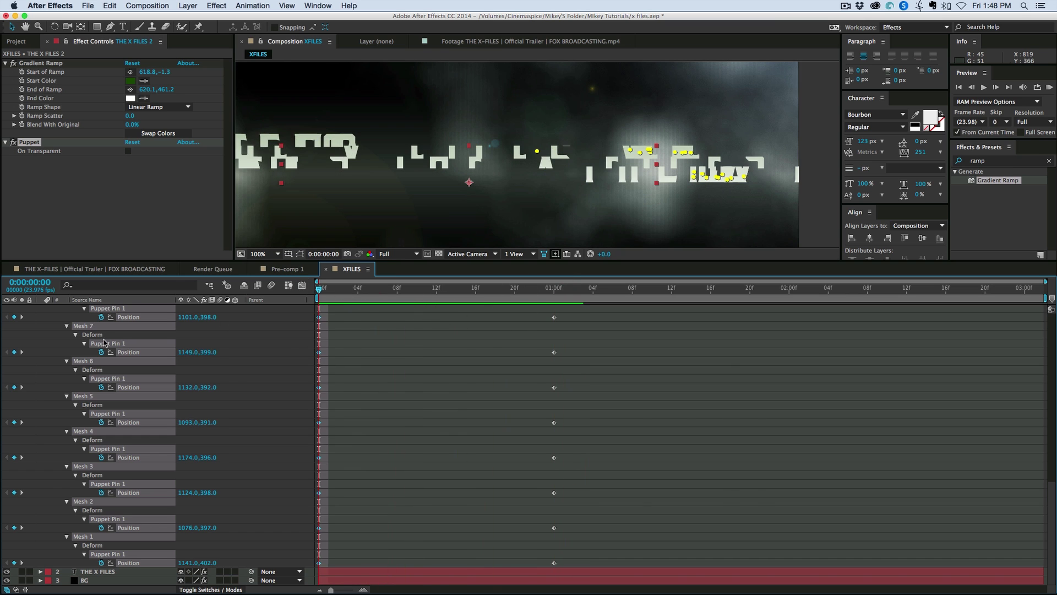
pyautogui.scroll(6, 125, 343)
pyautogui.scroll(6, 127, 344)
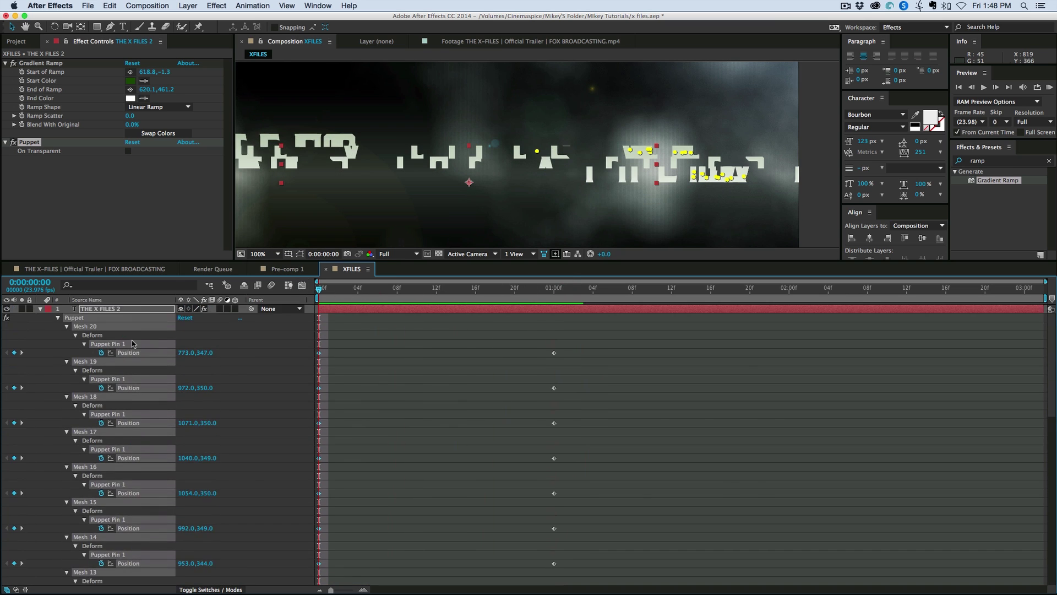
pyautogui.click(40, 309)
pyautogui.moveTo(420, 340); pyautogui.dragTo(450, 585)
pyautogui.moveTo(434, 536); pyautogui.dragTo(319, 536)
pyautogui.click(399, 289)
pyautogui.press('space')
pyautogui.press('space')
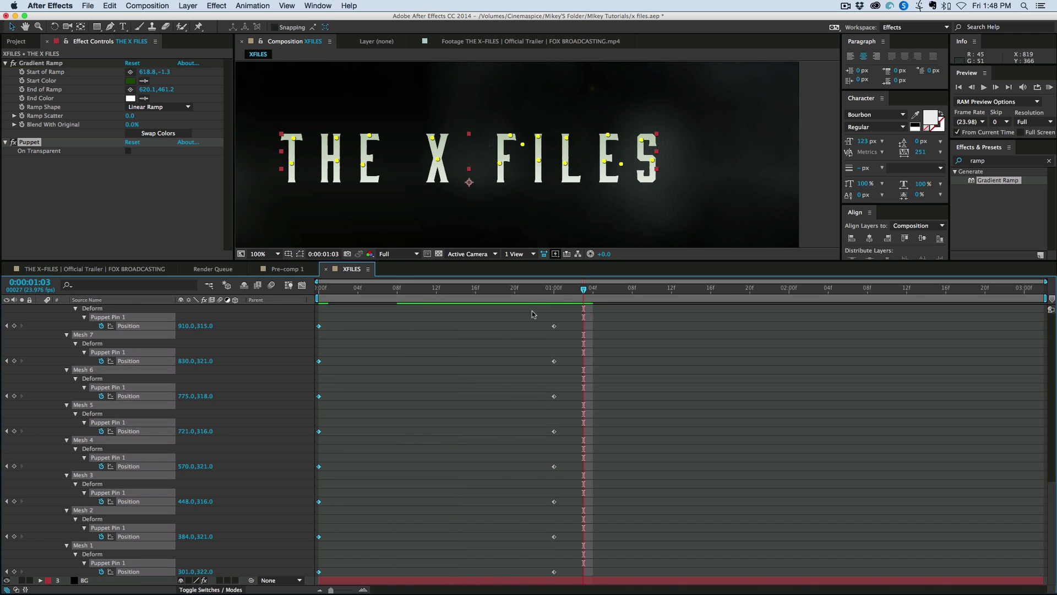
pyautogui.scroll(10, 532, 316)
# - Apply Easy Ease to THE X FILES layer's selected Mesh Position keyframes
pyautogui.moveTo(568, 350); pyautogui.dragTo(309, 586)
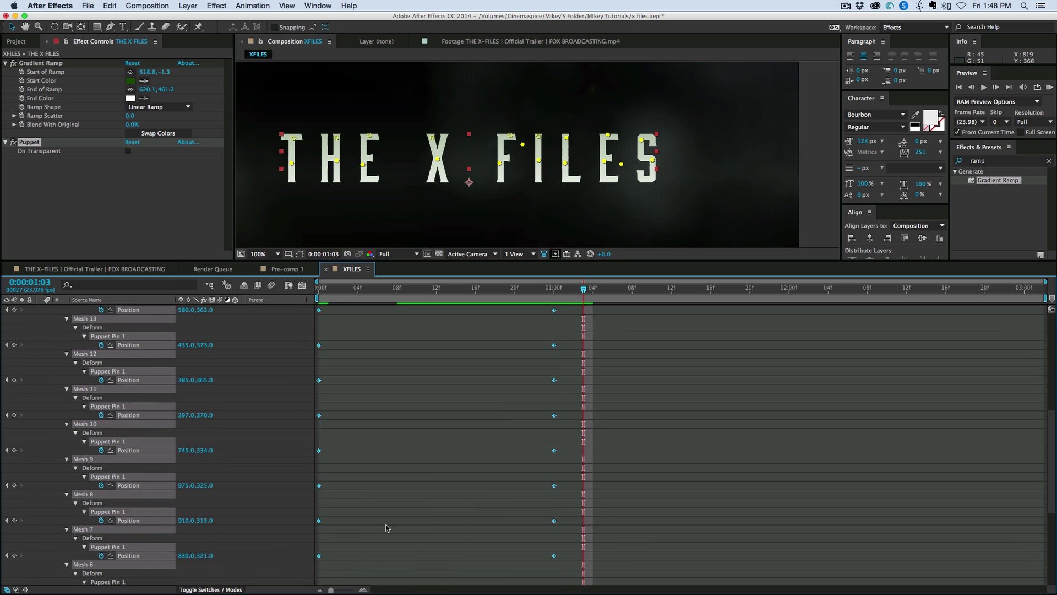
pyautogui.scroll(8, 309, 353)
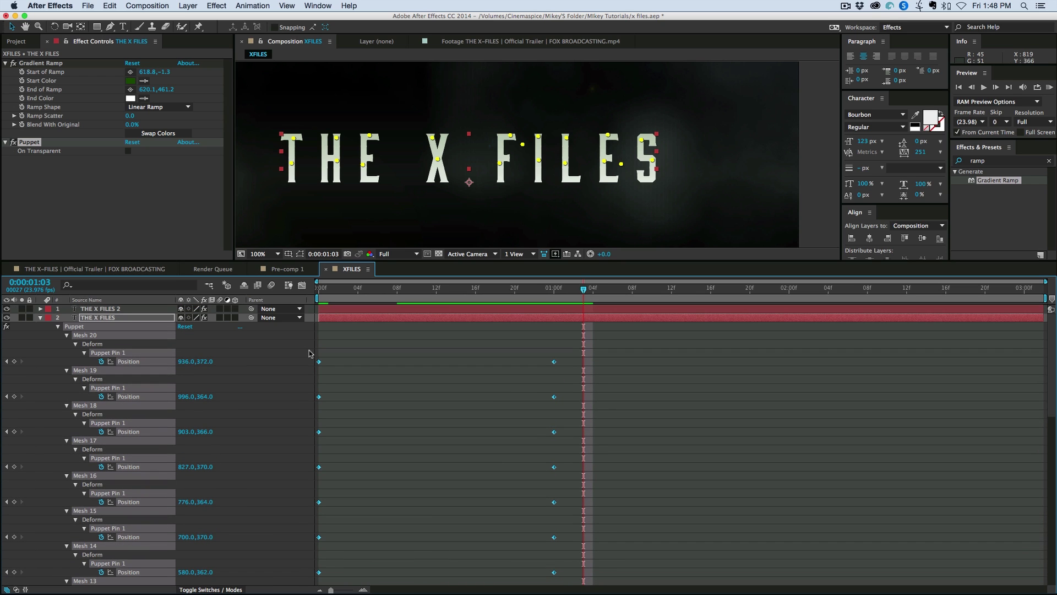
pyautogui.rightClick(555, 363)
pyautogui.moveTo(611, 479)
pyautogui.click(704, 495)
# - Adjust the one-second keyframes in the speed graph and preview the eased slide from 04f
pyautogui.hotkey('shift', 'F3')
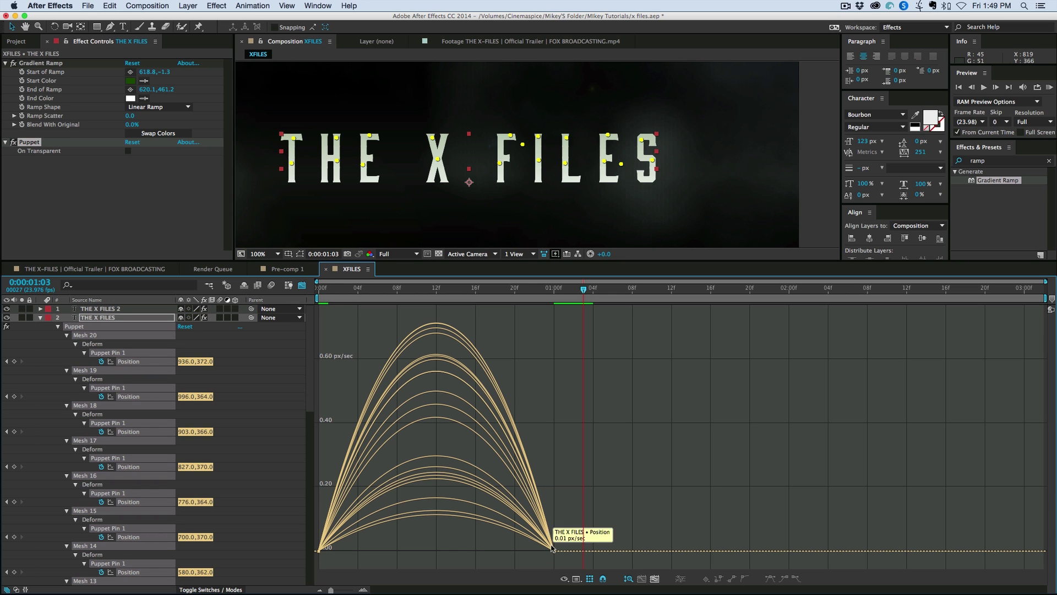
pyautogui.moveTo(563, 533); pyautogui.dragTo(436, 550)
pyautogui.click(358, 299)
pyautogui.press('space')
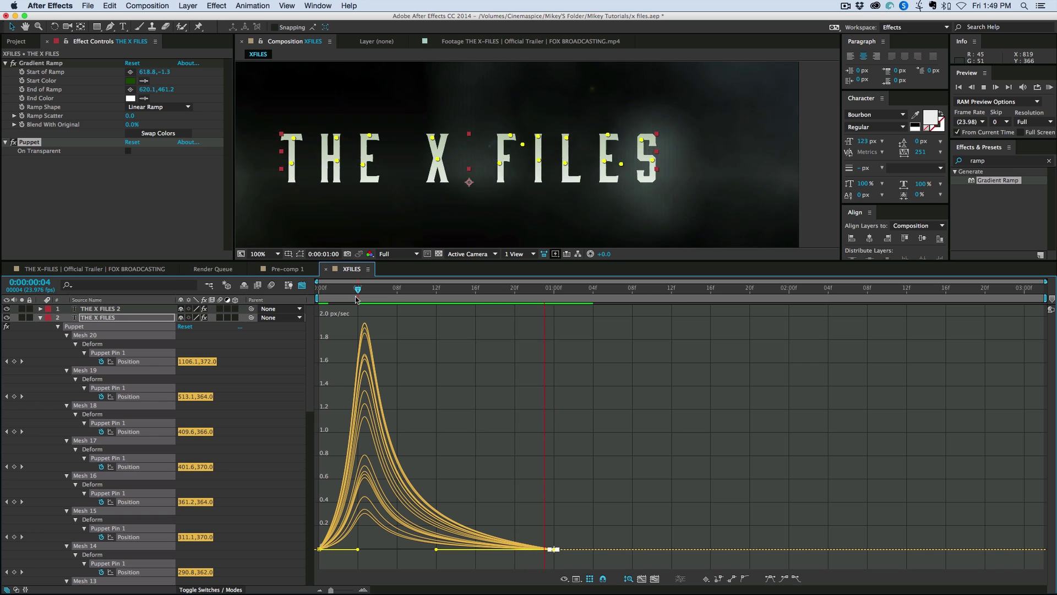
pyautogui.press('space')
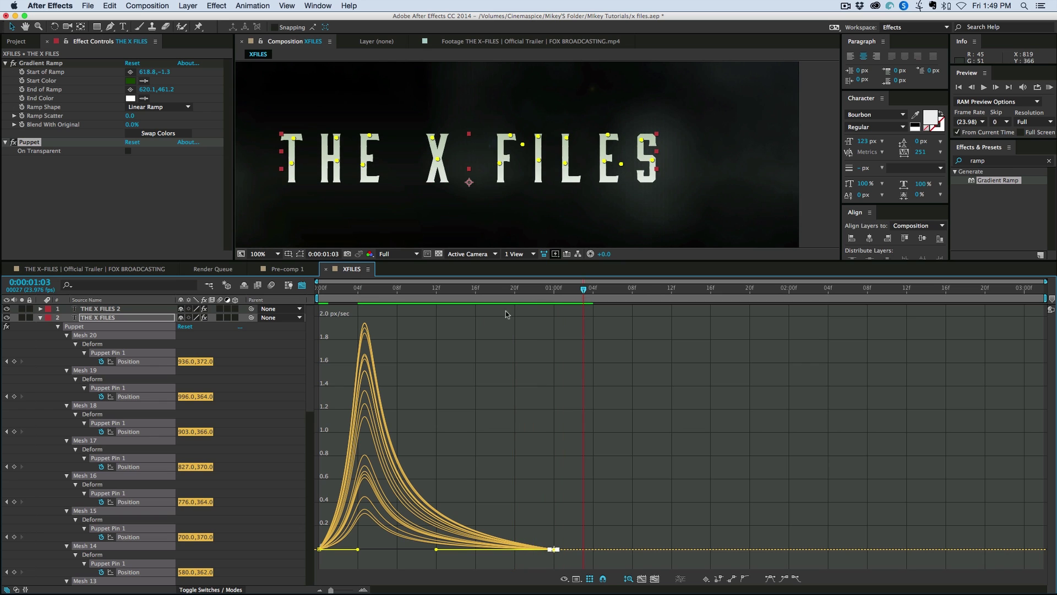
pyautogui.click(39, 317)
pyautogui.click(114, 309)
pyautogui.click(302, 285)
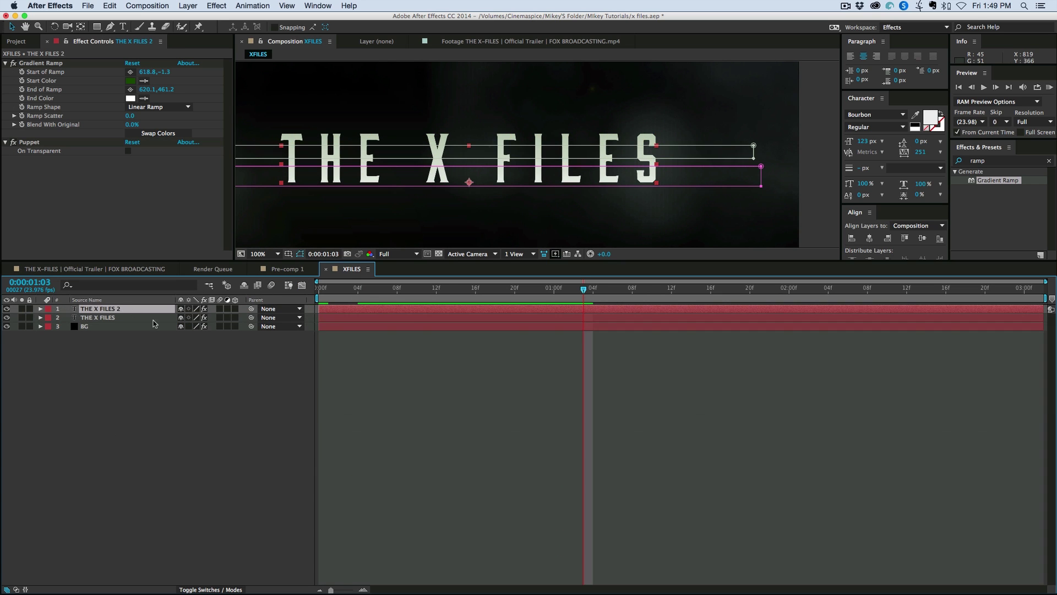
# - Apply Easy Ease to all of THE X FILES 2's puppet keyframes and reshape its speed curve
pyautogui.press('u')
pyautogui.moveTo(567, 332); pyautogui.dragTo(317, 579)
pyautogui.rightClick(318, 474)
pyautogui.click(468, 527)
pyautogui.click(302, 285)
pyautogui.moveTo(512, 547); pyautogui.dragTo(418, 547)
pyautogui.click(302, 285)
pyautogui.moveTo(379, 299); pyautogui.dragTo(317, 299)
pyautogui.scroll(10, 63, 316)
pyautogui.click(40, 309)
pyautogui.click(392, 355)
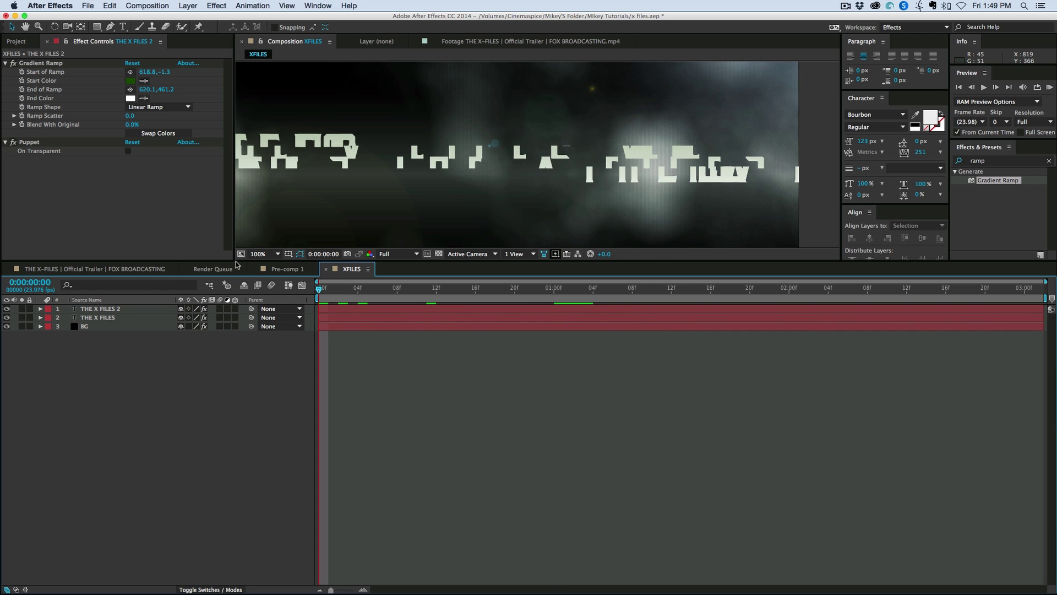
# - Enlarge the composition viewer, set magnification to Fit, and preview from frame 11
pyautogui.moveTo(235, 260); pyautogui.dragTo(246, 378)
pyautogui.moveTo(585, 408); pyautogui.dragTo(433, 407)
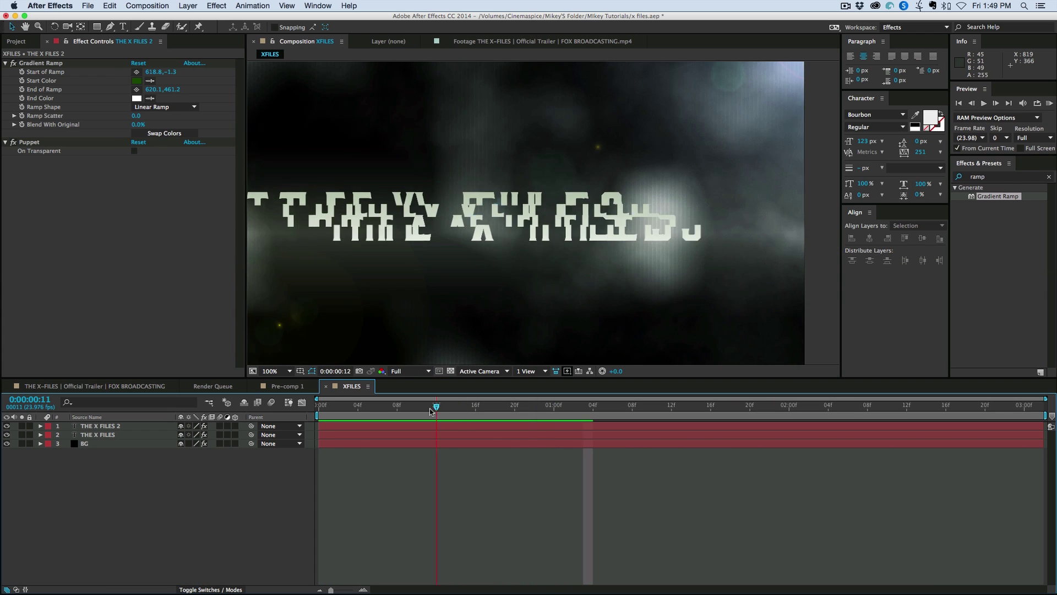
pyautogui.press('space')
pyautogui.press('space')
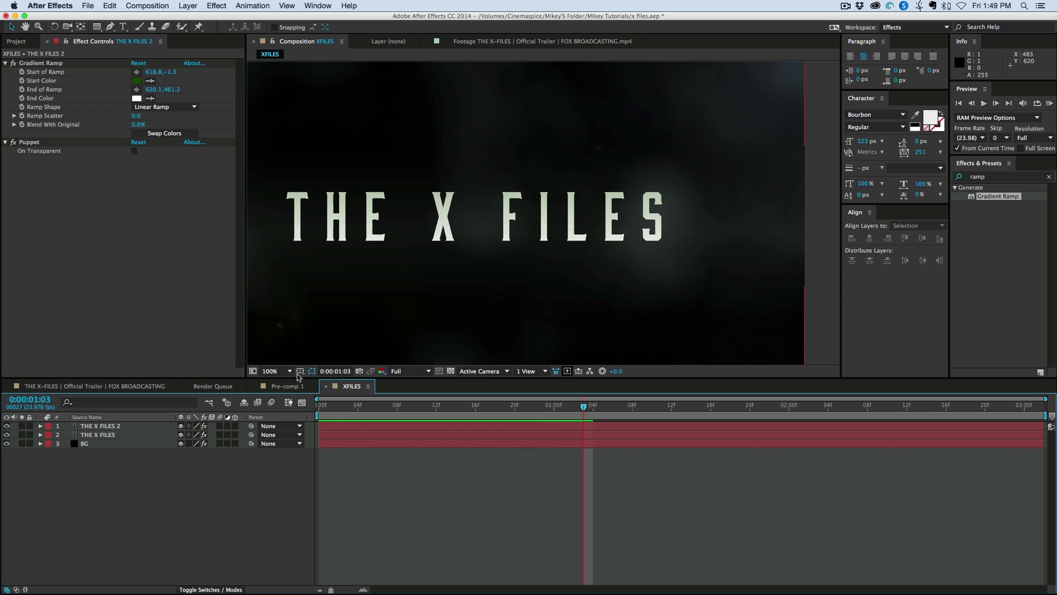
pyautogui.click(274, 372)
pyautogui.click(277, 381)
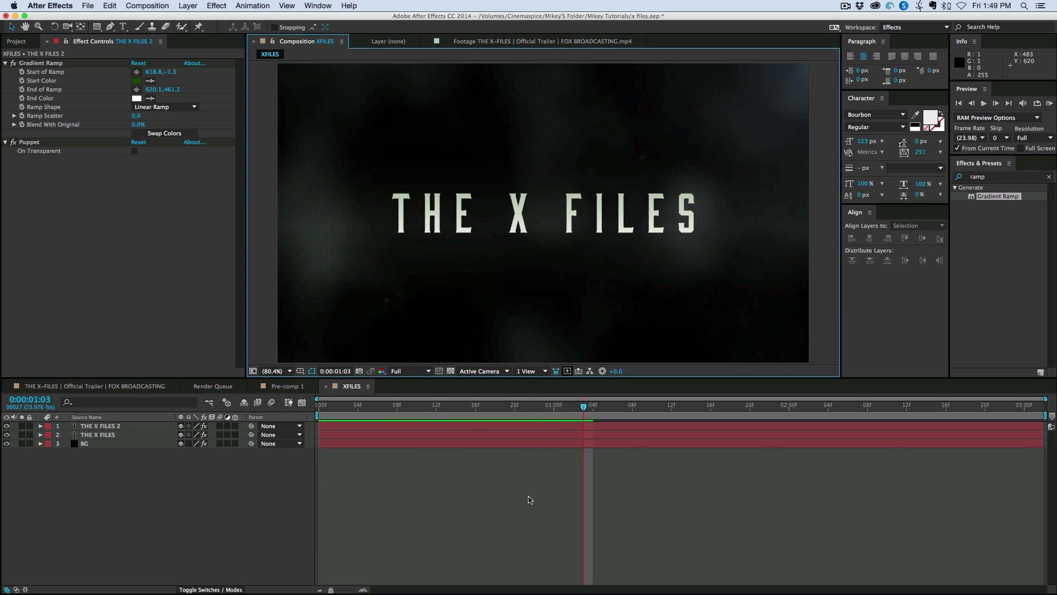
pyautogui.click(456, 406)
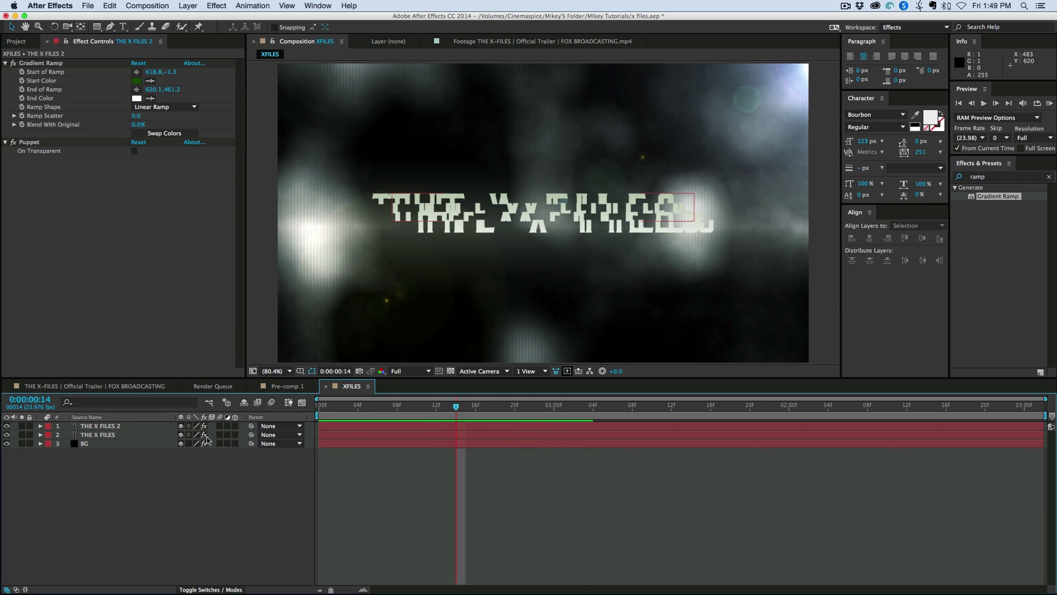
pyautogui.click(128, 426)
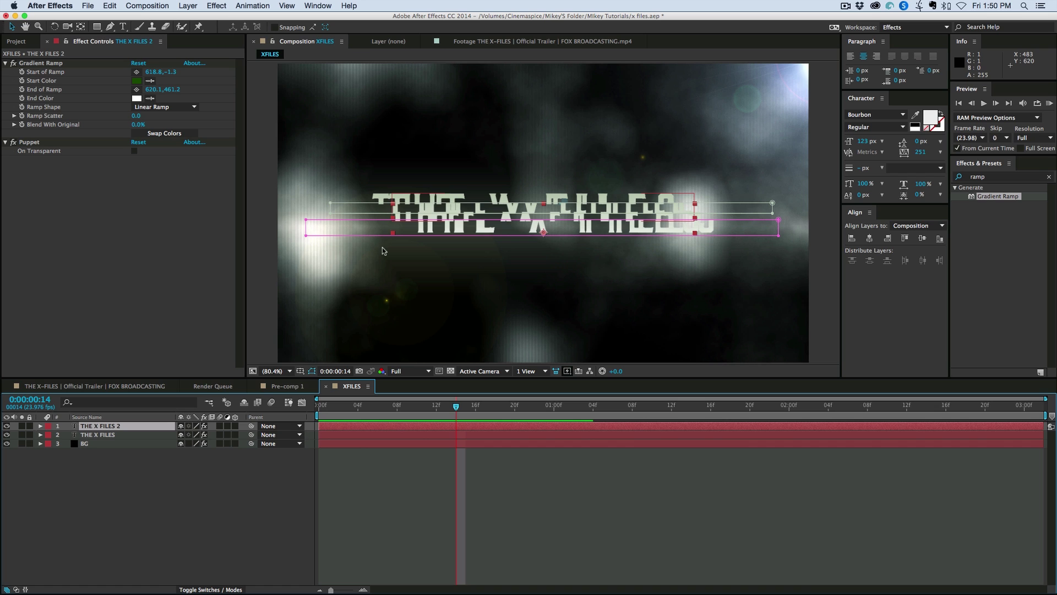
# - Add Box Blur to THE X FILES 2 and set its Blur Radius to 0 at one second
pyautogui.click(216, 6)
pyautogui.moveTo(238, 86)
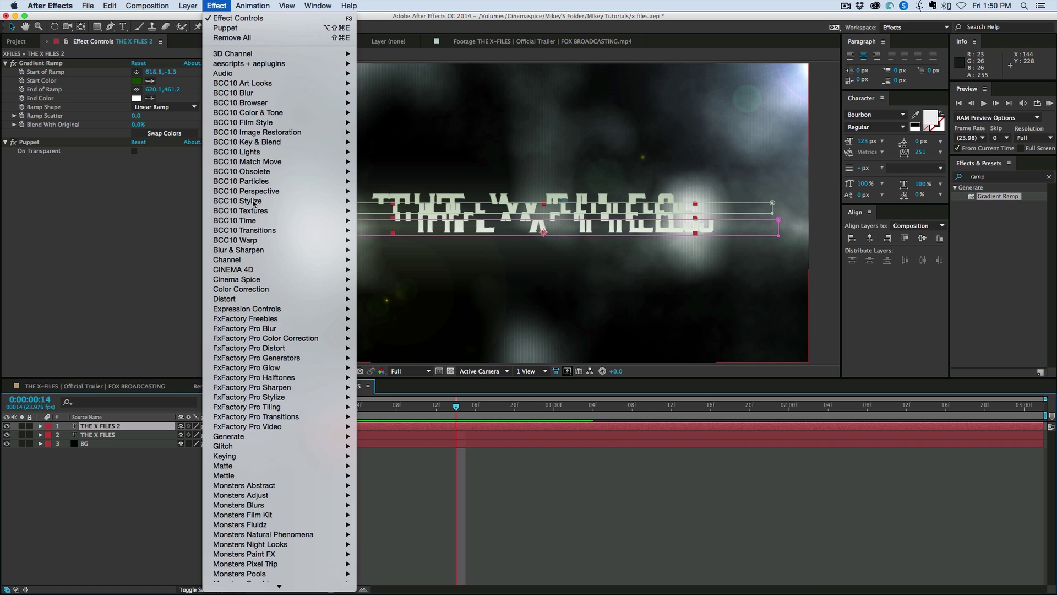
pyautogui.moveTo(251, 250)
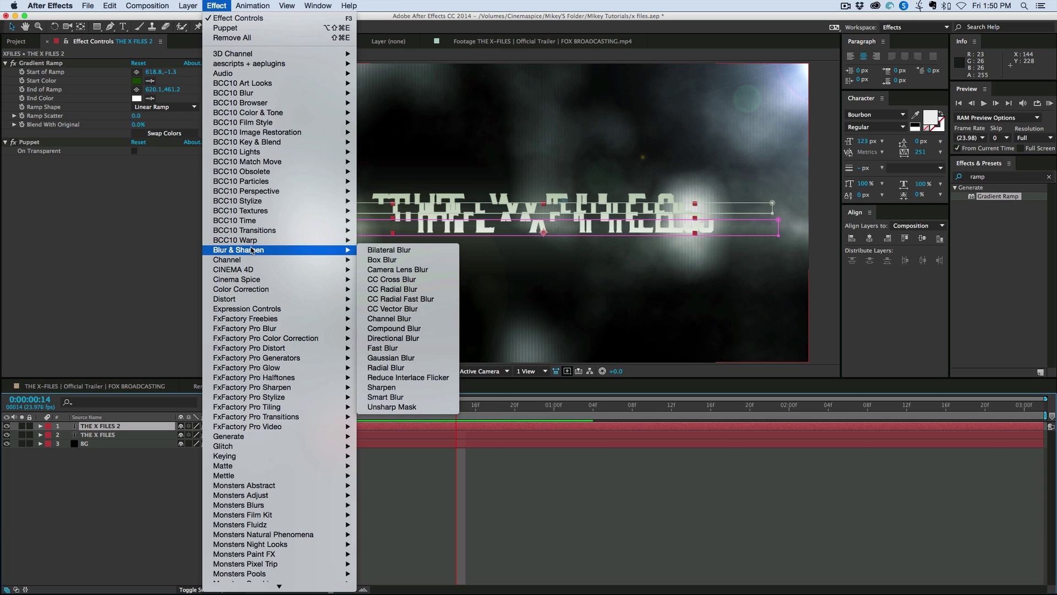
pyautogui.click(382, 259)
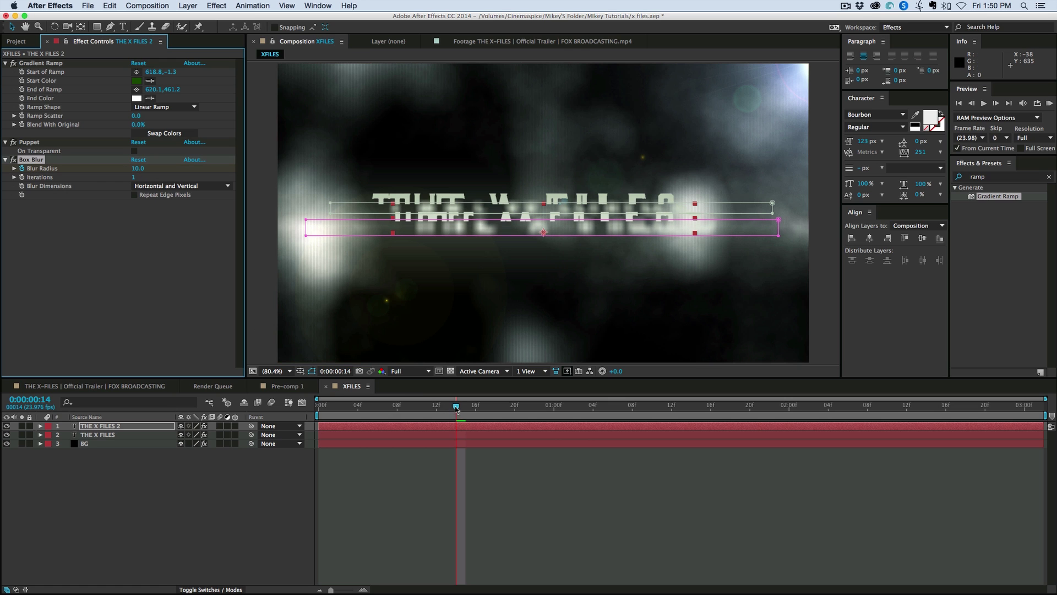
pyautogui.moveTo(456, 409); pyautogui.dragTo(553, 417)
pyautogui.click(137, 170)
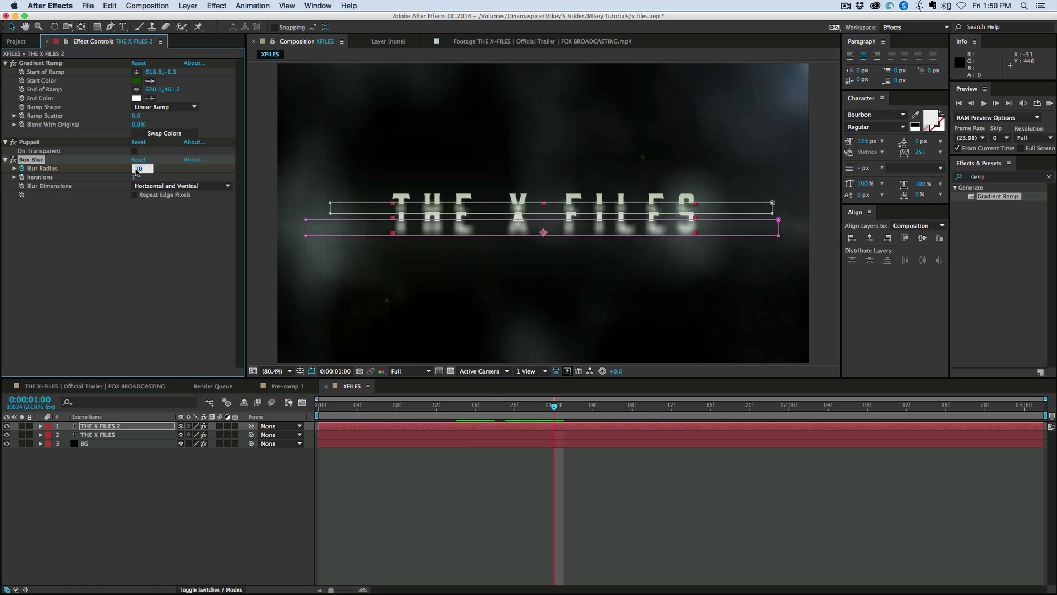
pyautogui.write('0')
pyautogui.press('Return')
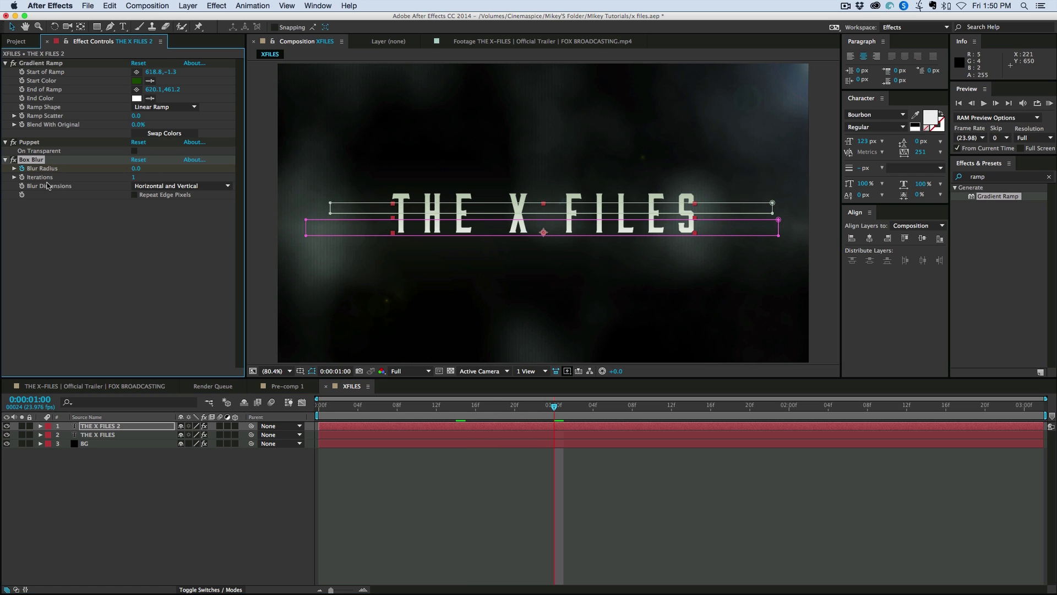
# - Paste the animated Box Blur from THE X FILES 2 onto THE X FILES at 14f
pyautogui.click(40, 426)
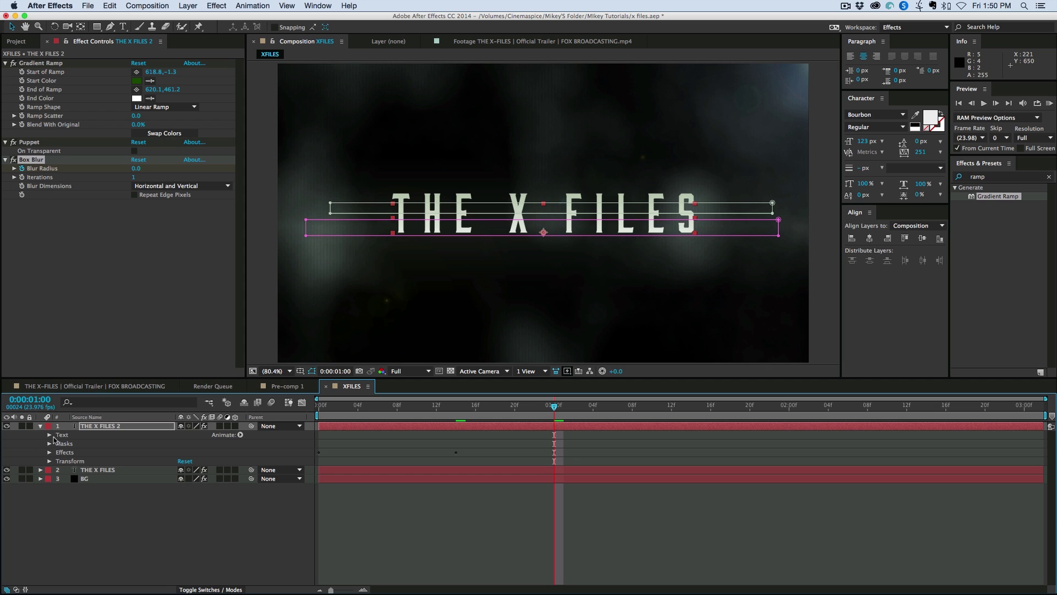
pyautogui.click(50, 452)
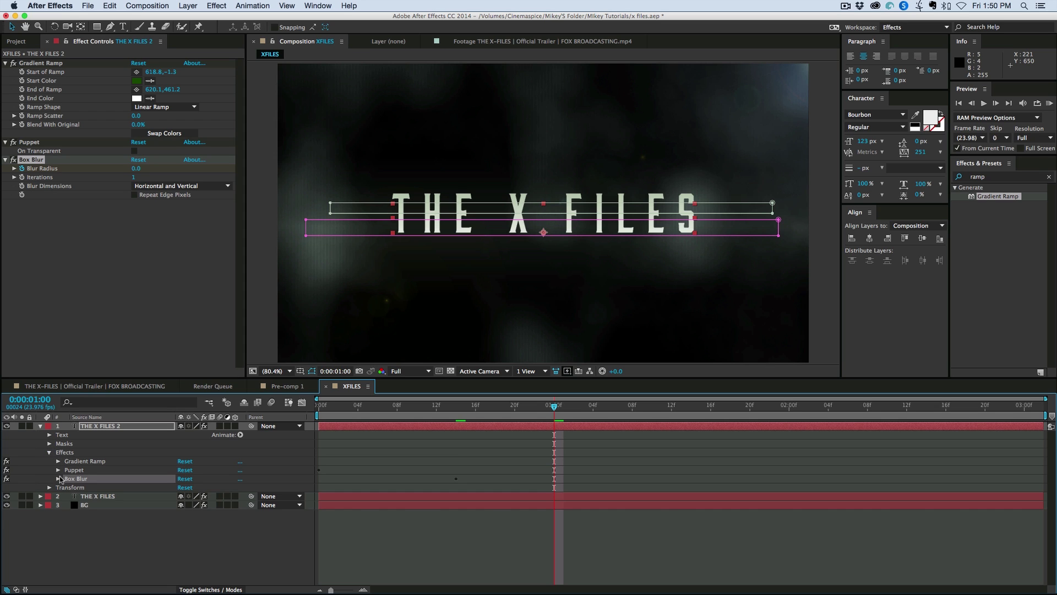
pyautogui.press('j')
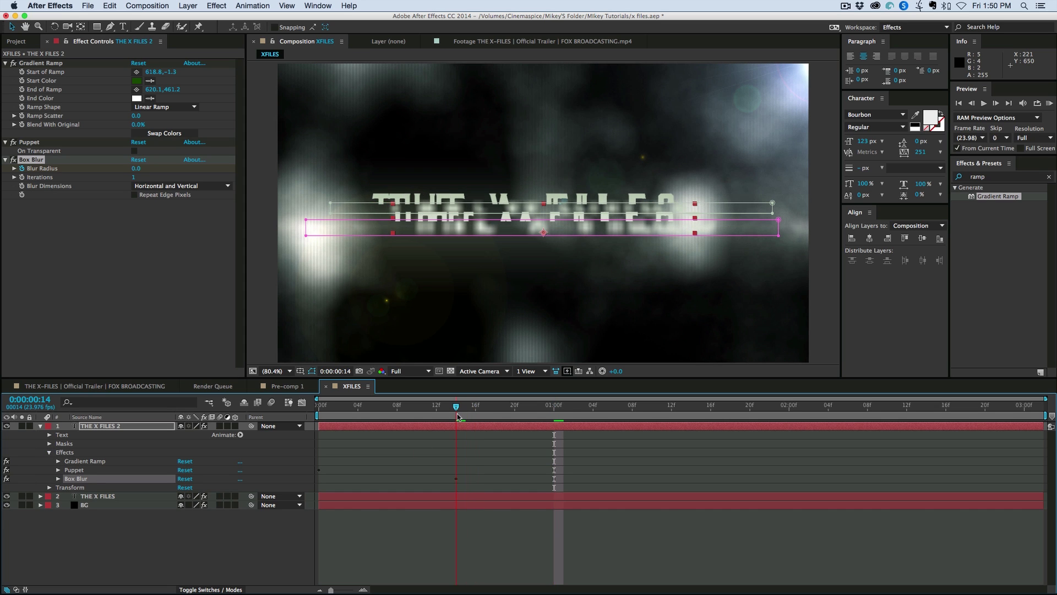
pyautogui.click(58, 479)
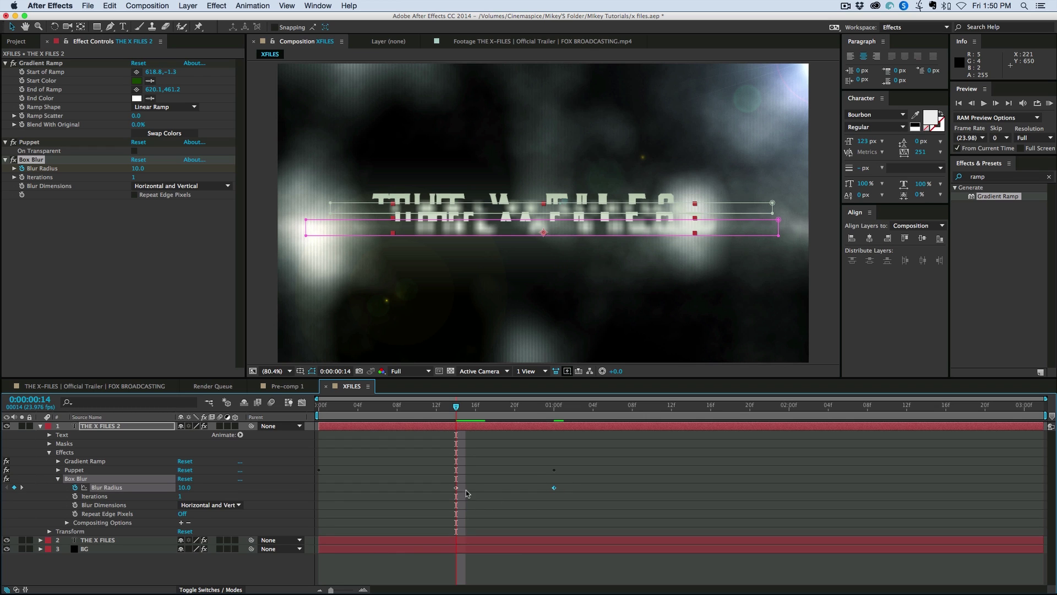
pyautogui.click(107, 481)
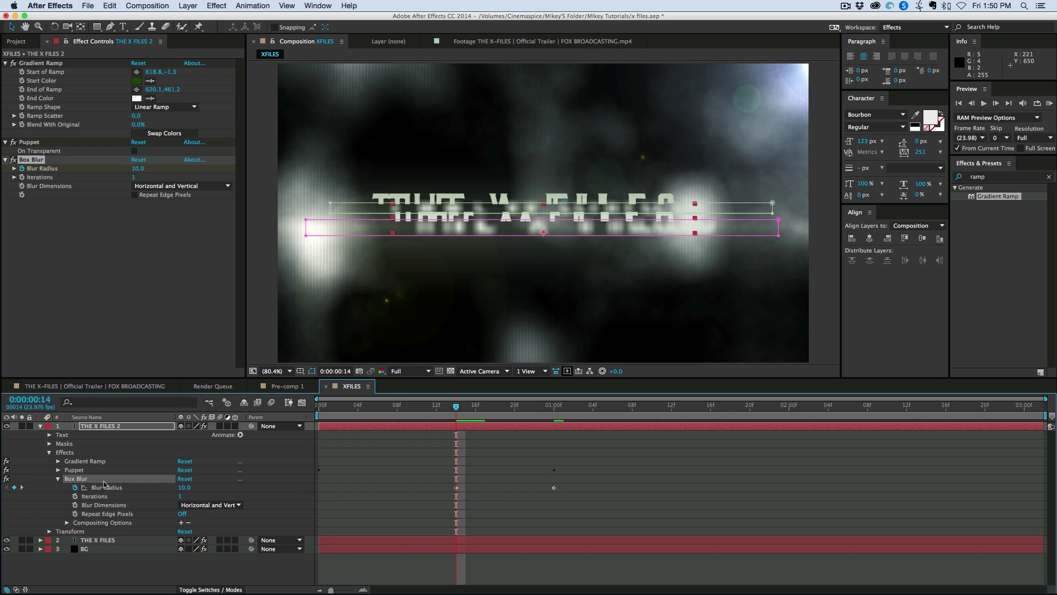
pyautogui.click(127, 540)
pyautogui.press('super+v')
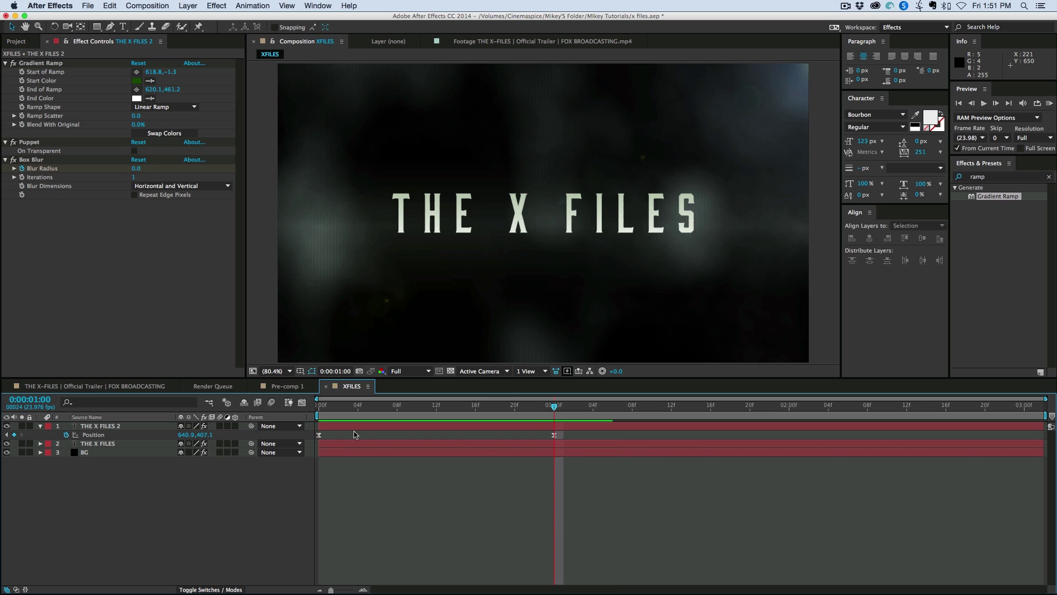
# - Keyframe Scale on both title layers, then at 8f unlink proportions and stretch THE X FILES 2 to 145% width
pyautogui.press('s')
pyautogui.click(66, 435)
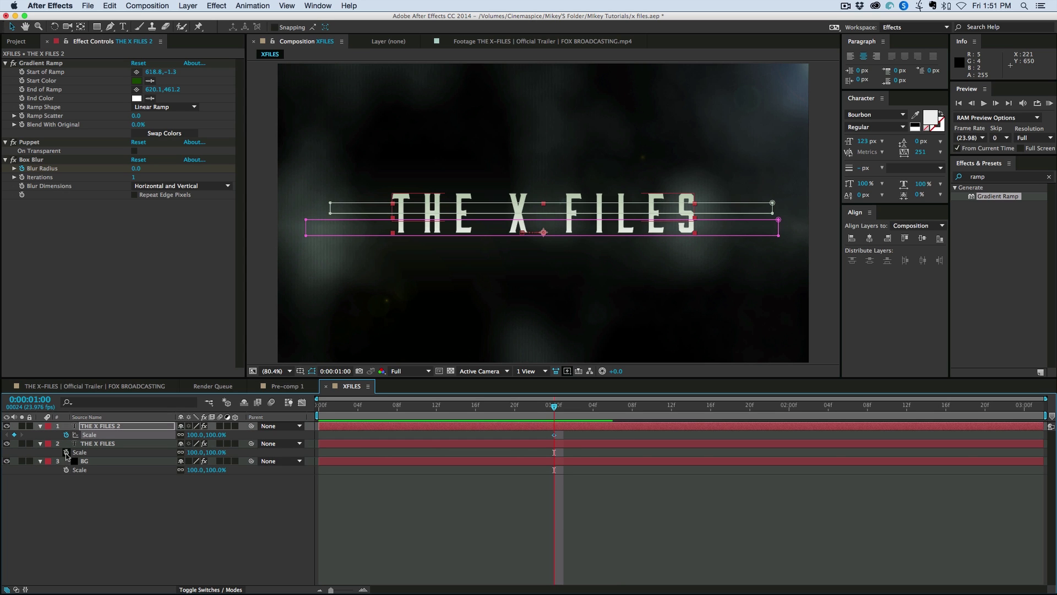
pyautogui.click(66, 452)
pyautogui.click(528, 411)
pyautogui.moveTo(528, 411); pyautogui.dragTo(397, 411)
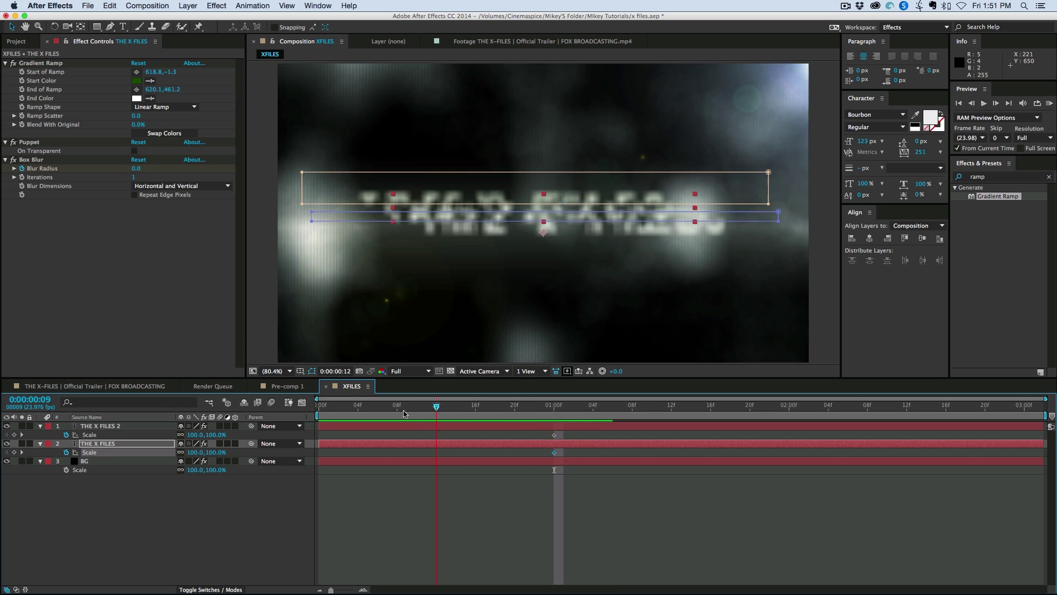
pyautogui.click(180, 452)
pyautogui.moveTo(194, 435); pyautogui.dragTo(210, 454)
# - Preview the stretch animation, review frames around 14f and 23f, and expand THE X FILES layer
pyautogui.press('space')
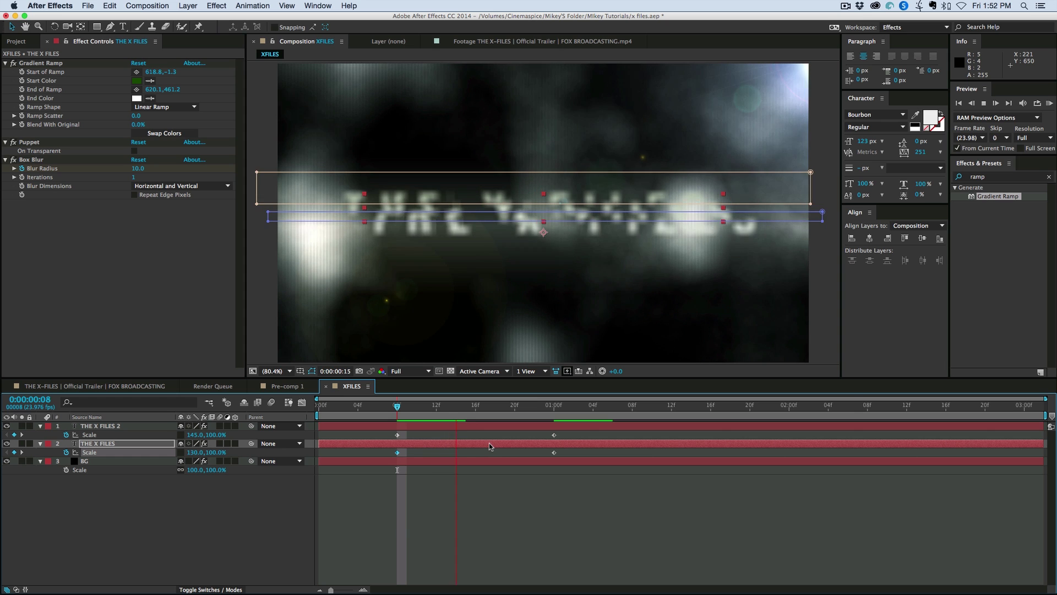
pyautogui.click(607, 523)
pyautogui.moveTo(585, 408); pyautogui.dragTo(391, 413)
pyautogui.moveTo(574, 408); pyautogui.dragTo(549, 416)
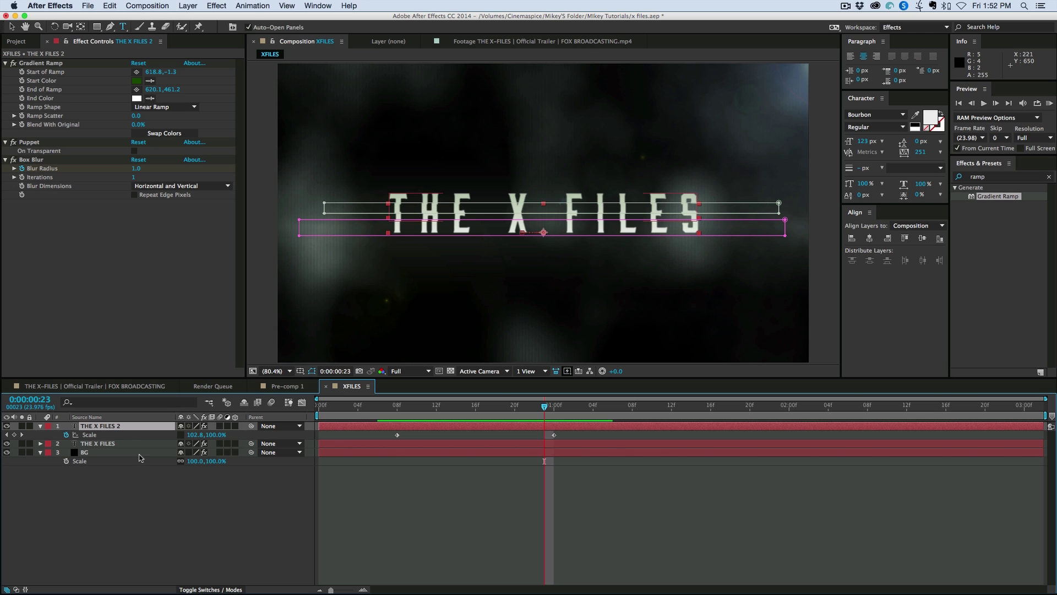
pyautogui.click(41, 444)
pyautogui.click(49, 453)
pyautogui.click(41, 427)
pyautogui.click(49, 435)
pyautogui.click(50, 487)
pyautogui.keyDown('alt'); pyautogui.click(66, 514); pyautogui.keyUp('alt')
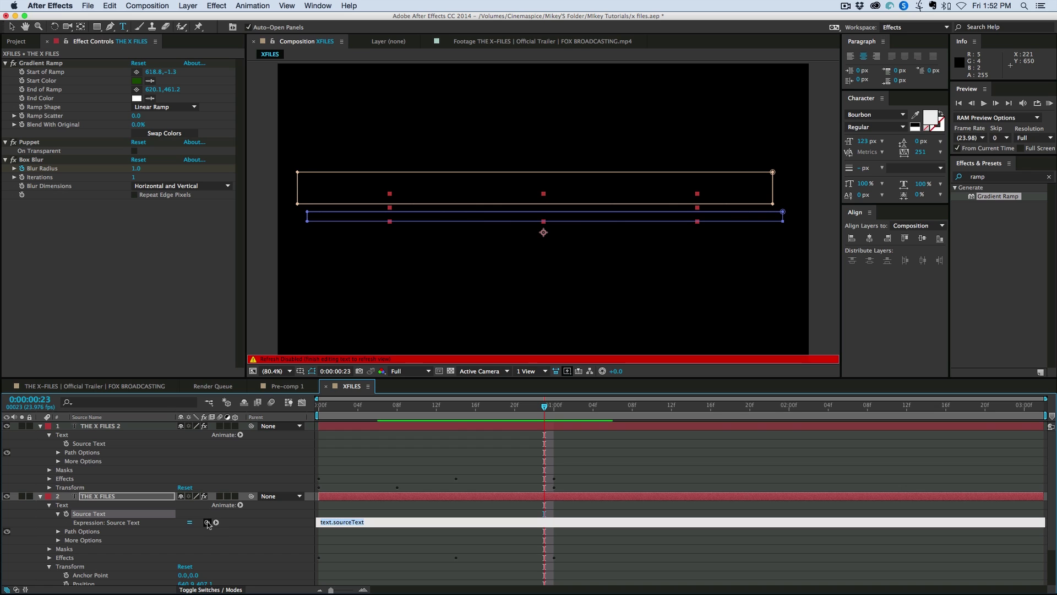
pyautogui.moveTo(207, 522); pyautogui.dragTo(91, 445)
pyautogui.click(396, 464)
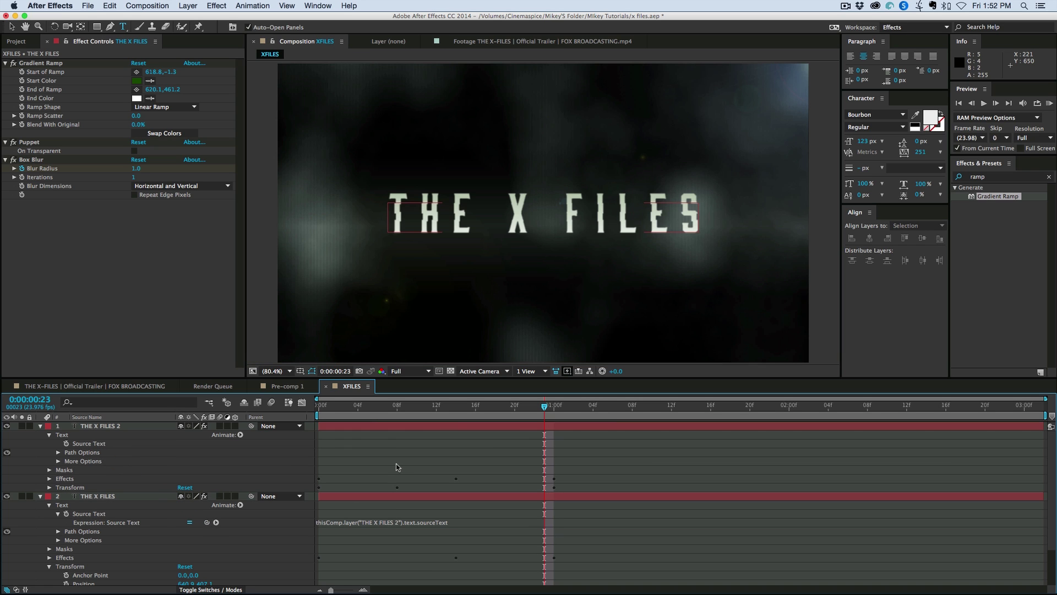
pyautogui.click(40, 425)
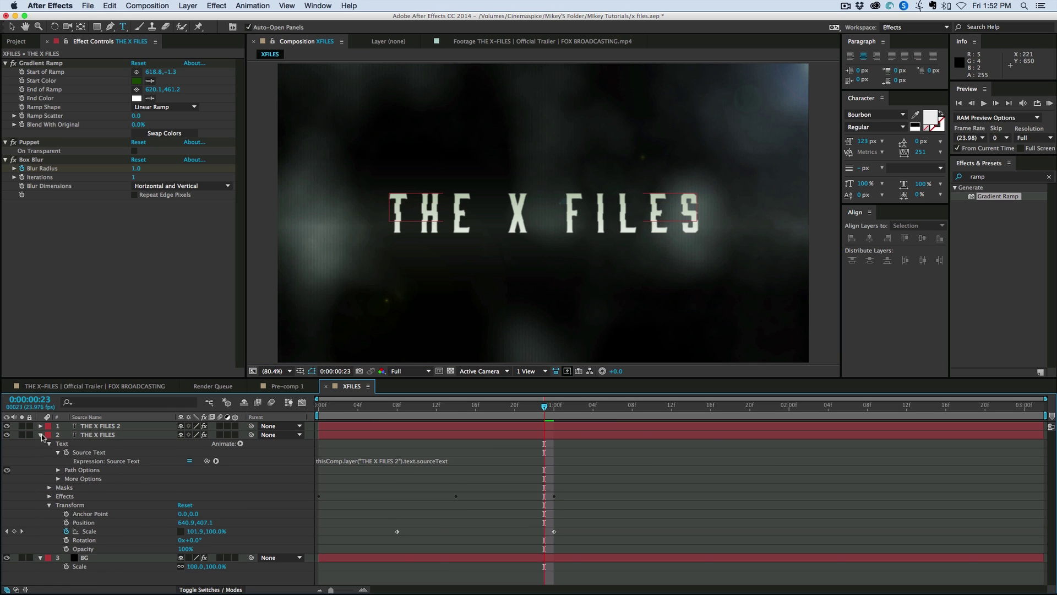
pyautogui.click(41, 435)
pyautogui.click(387, 428)
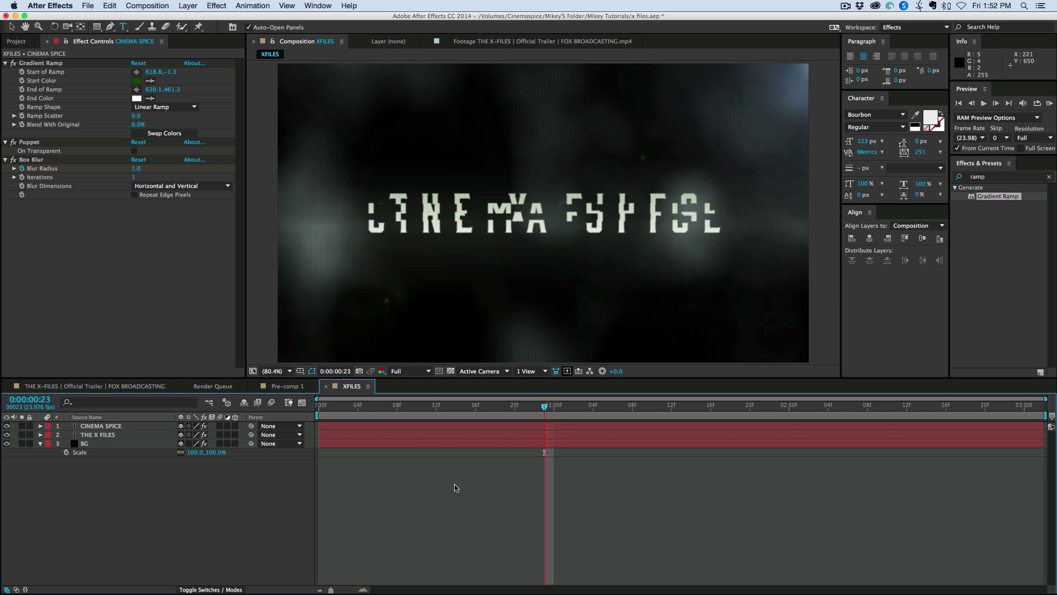
pyautogui.moveTo(527, 408); pyautogui.dragTo(348, 405)
pyautogui.press('space')
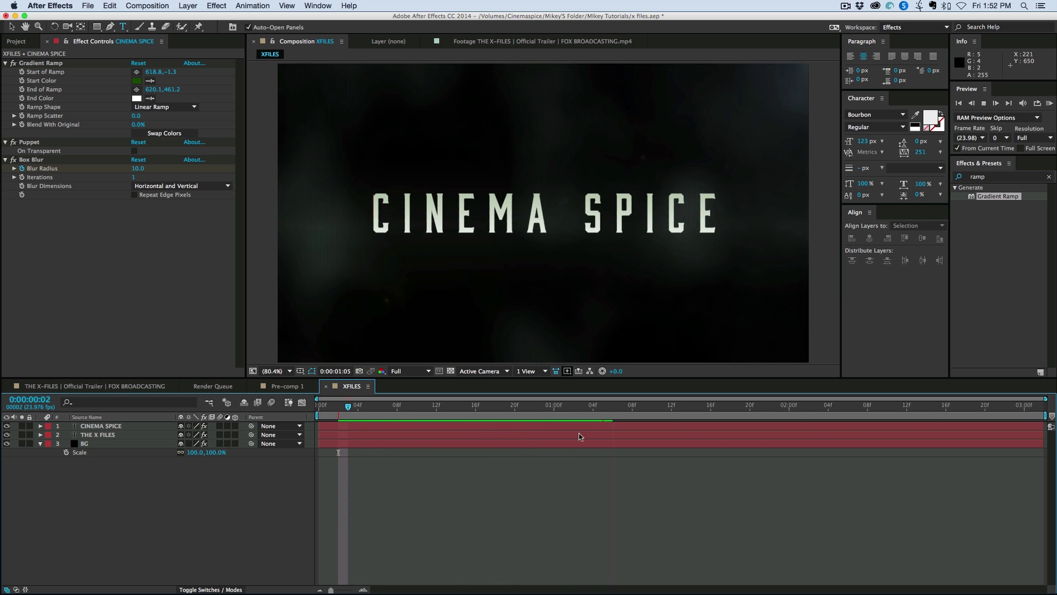
pyautogui.press('space')
pyautogui.moveTo(601, 406); pyautogui.dragTo(446, 407)
pyautogui.press('super+z')
pyautogui.press('space')
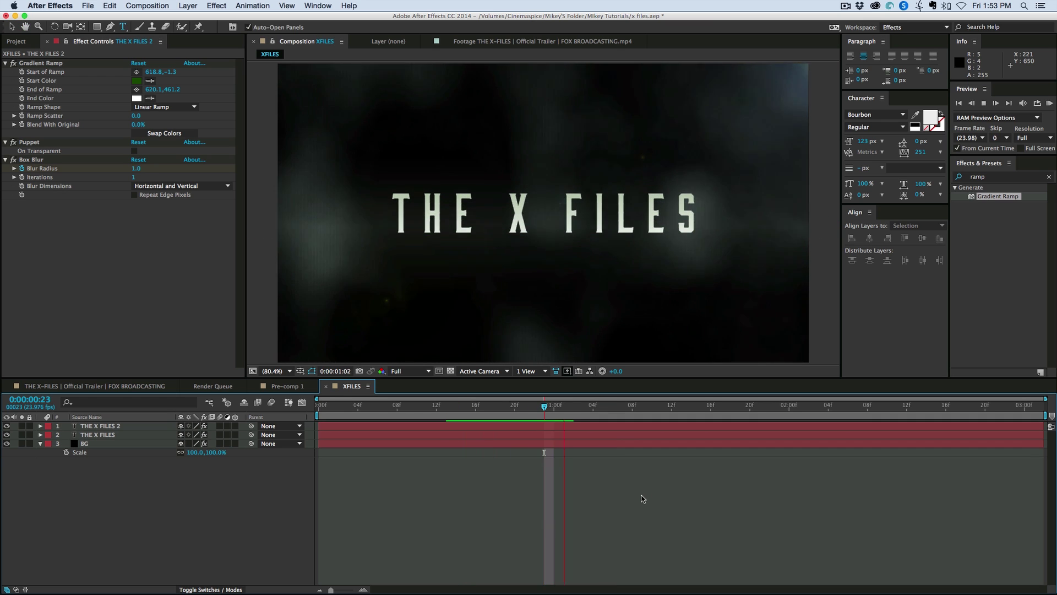
pyautogui.press('space')
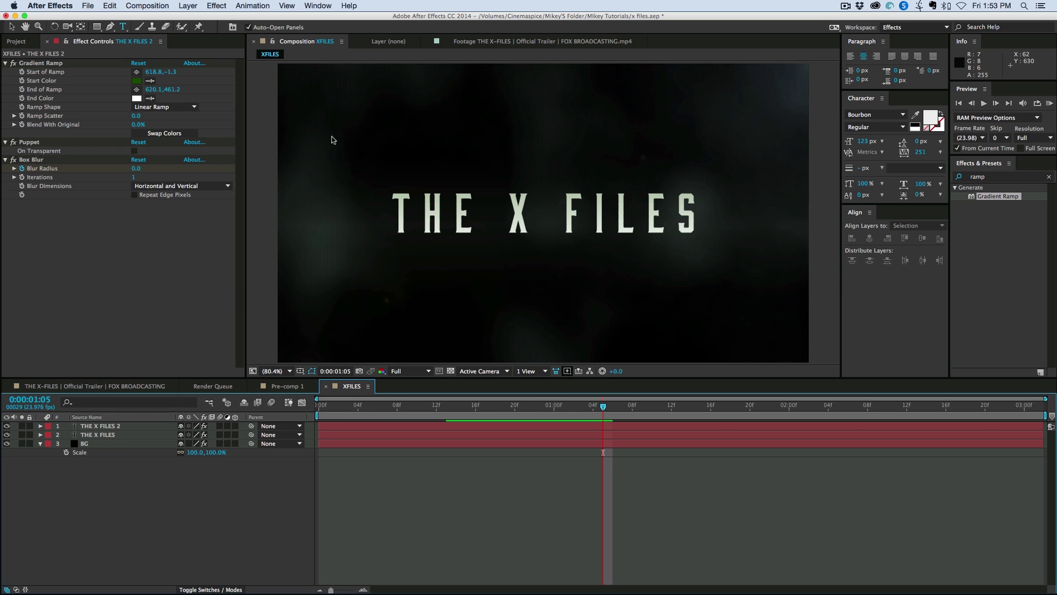
# - Draw a circle centred over the X with the Ellipse Tool on a new shape layer
pyautogui.moveTo(97, 26); pyautogui.dragTo(147, 52)
pyautogui.click(629, 454)
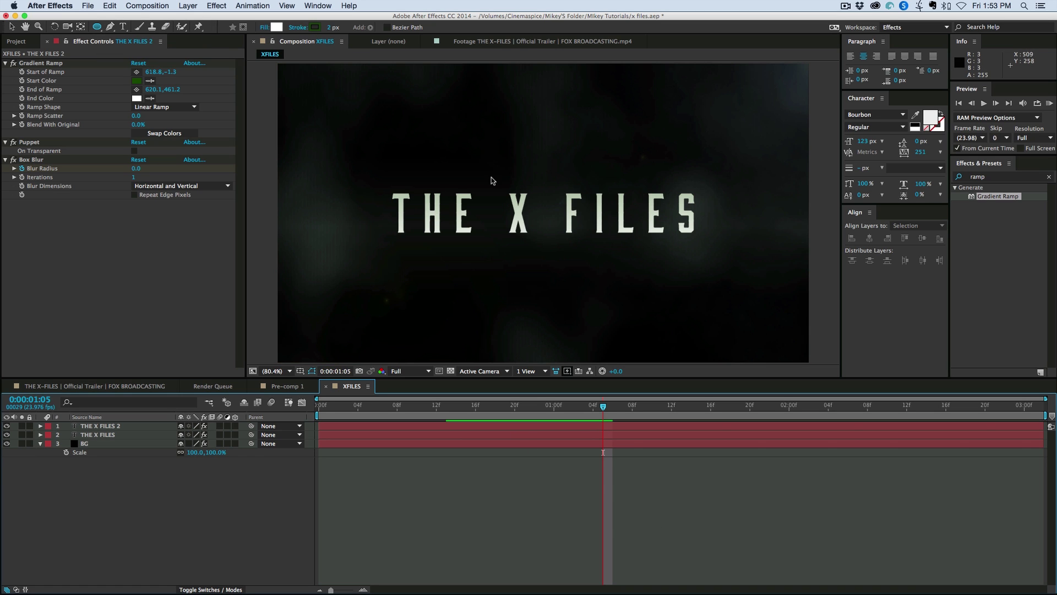
pyautogui.moveTo(490, 178); pyautogui.dragTo(537, 251)
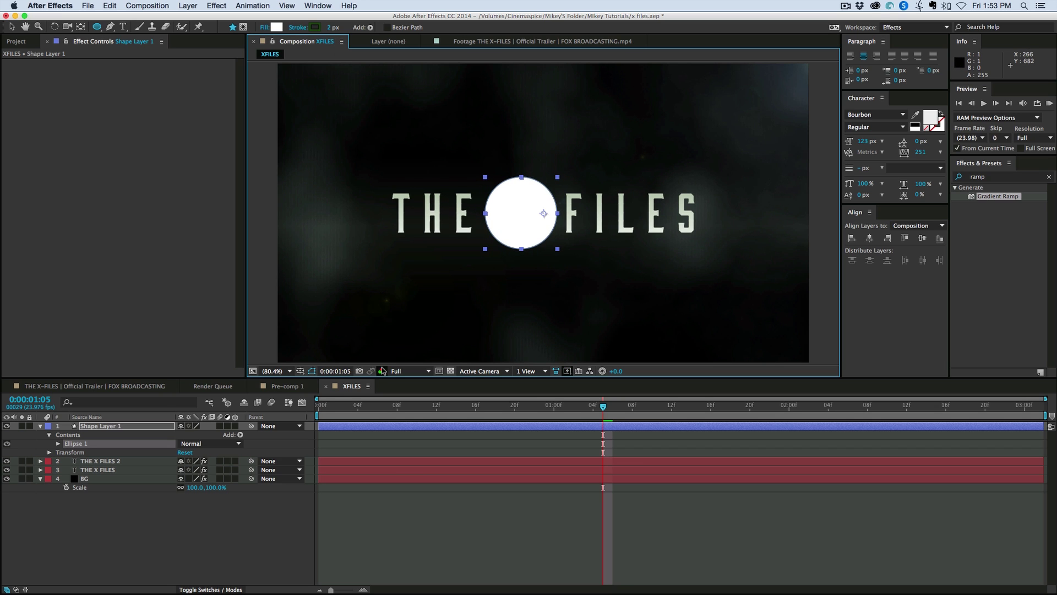
pyautogui.click(58, 445)
pyautogui.click(58, 444)
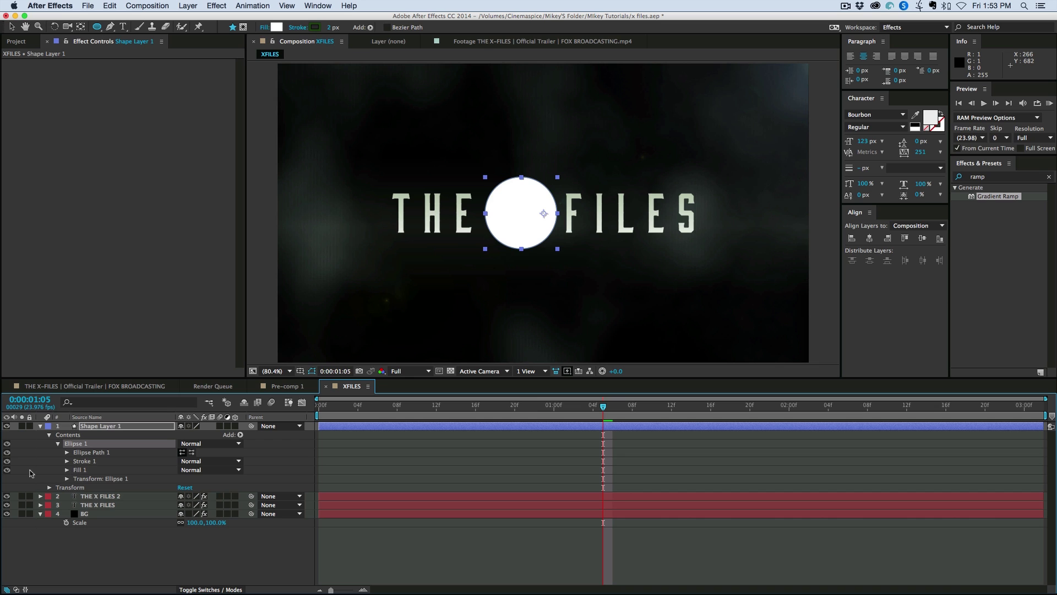
# - Hide the circle's fill and give its stroke a dark red colour, leaving a red ring
pyautogui.click(7, 470)
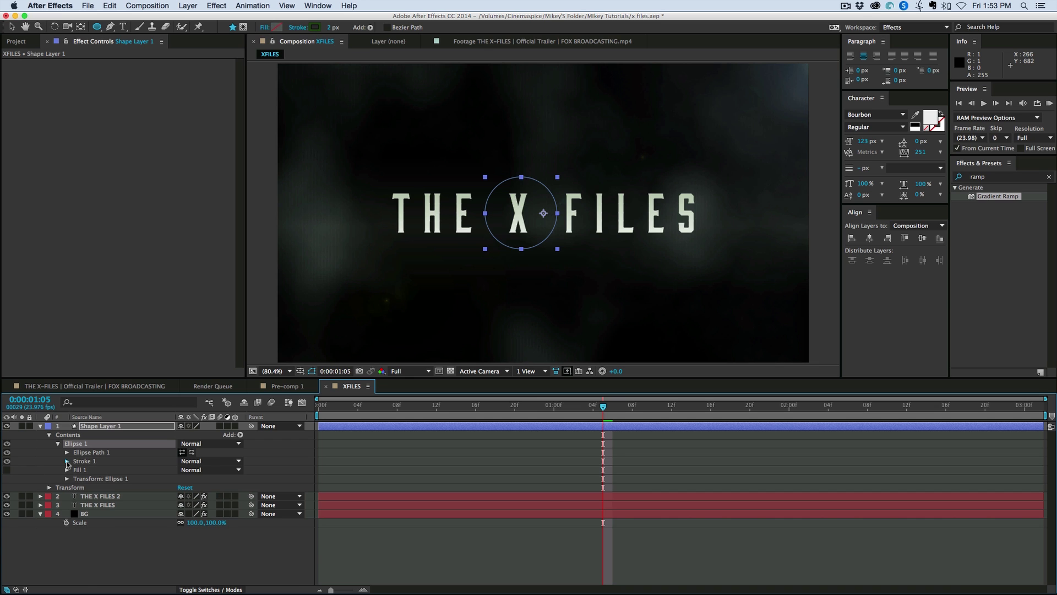
pyautogui.click(66, 462)
pyautogui.click(184, 479)
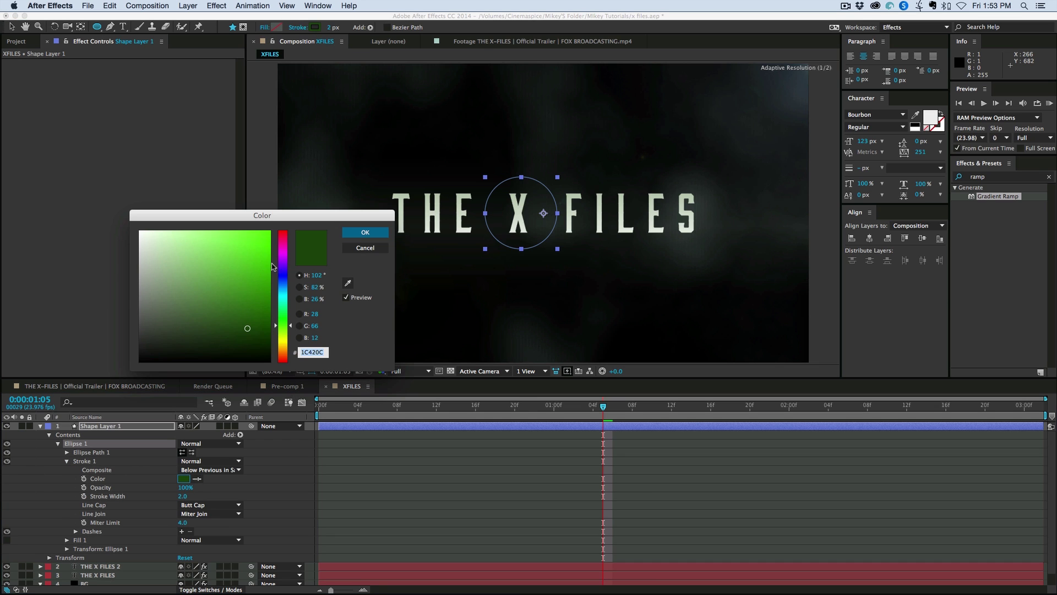
pyautogui.click(281, 237)
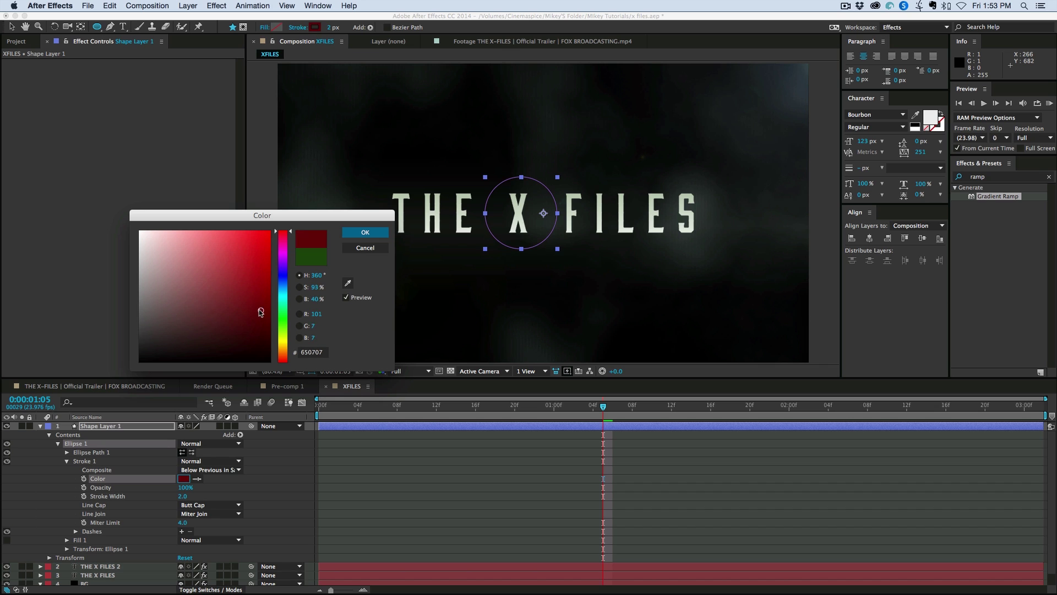
pyautogui.click(365, 232)
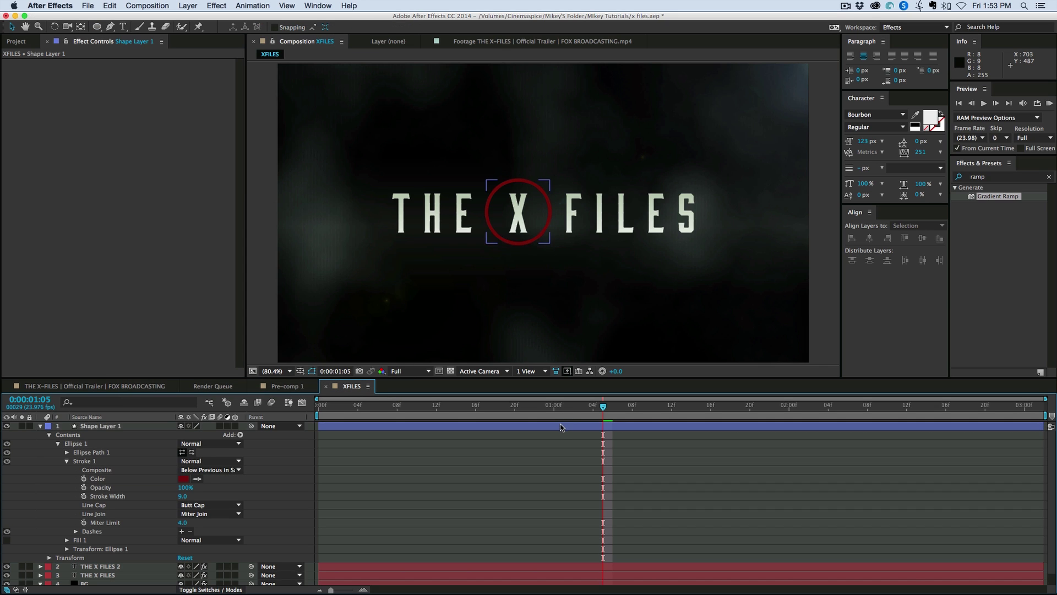
pyautogui.click(122, 425)
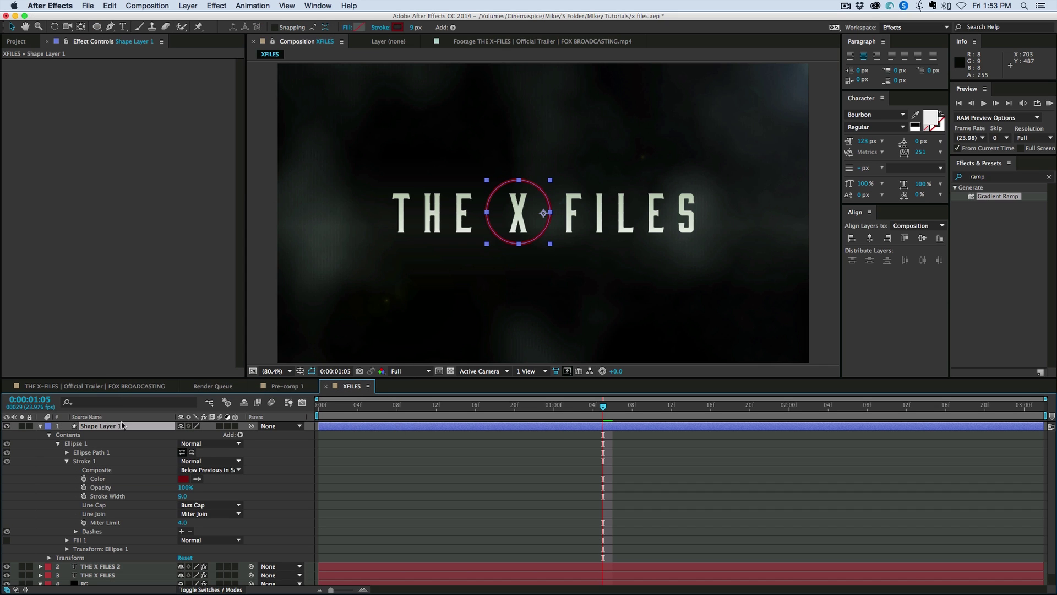
pyautogui.click(40, 426)
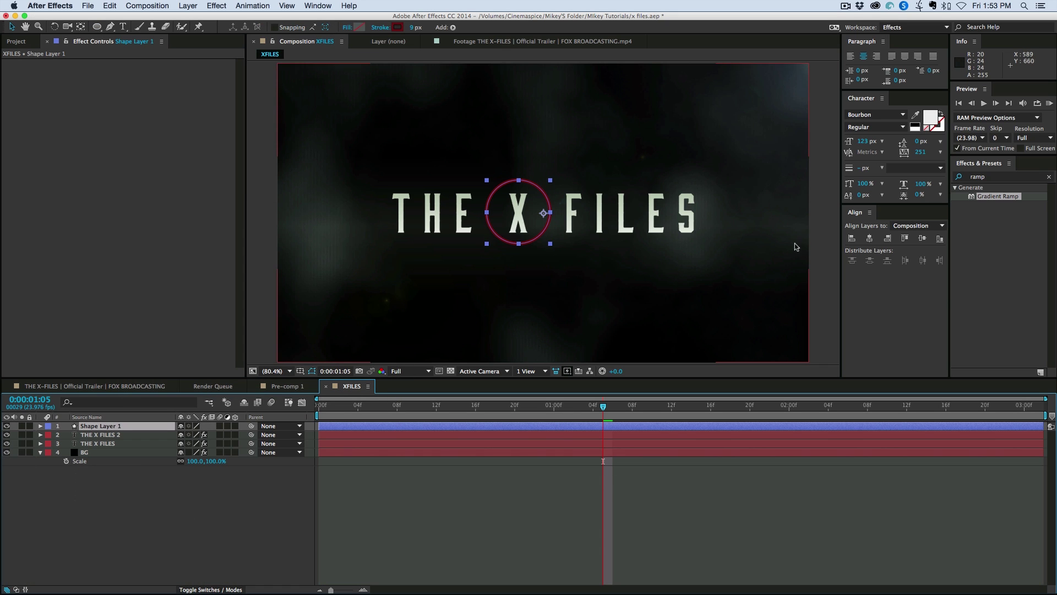
# - Search effects for 'sweep' and apply CC Light Sweep to the red ring layer
pyautogui.click(1049, 176)
pyautogui.write('sweep')
pyautogui.moveTo(998, 275); pyautogui.dragTo(548, 234)
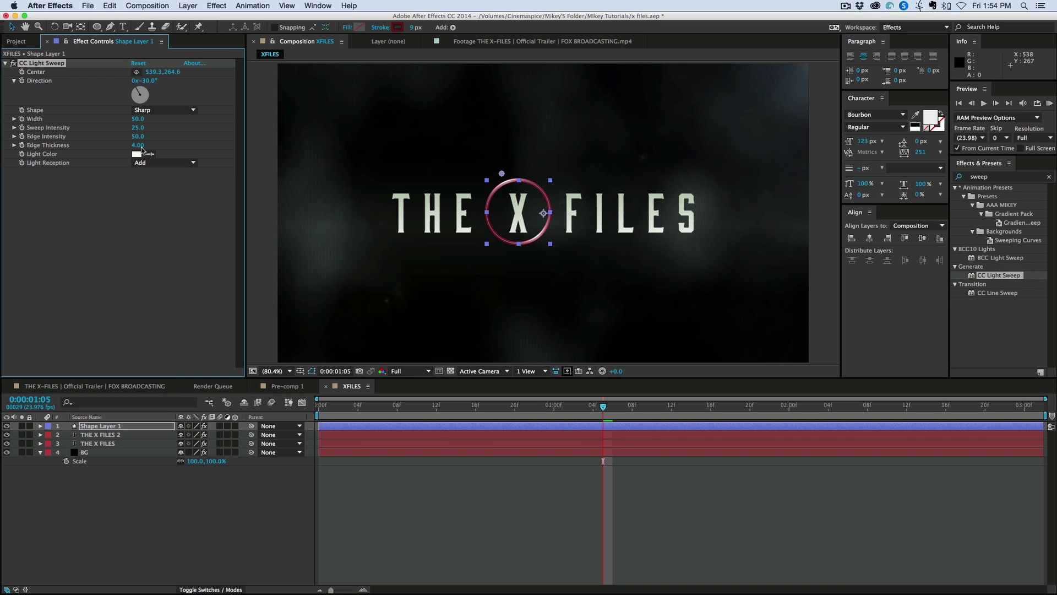
# - Set the sweep's Edge Thickness to 0, Width 25, Sweep Intensity 92, keeping the Sharp shape
pyautogui.moveTo(142, 145); pyautogui.dragTo(37, 142)
pyautogui.click(139, 186)
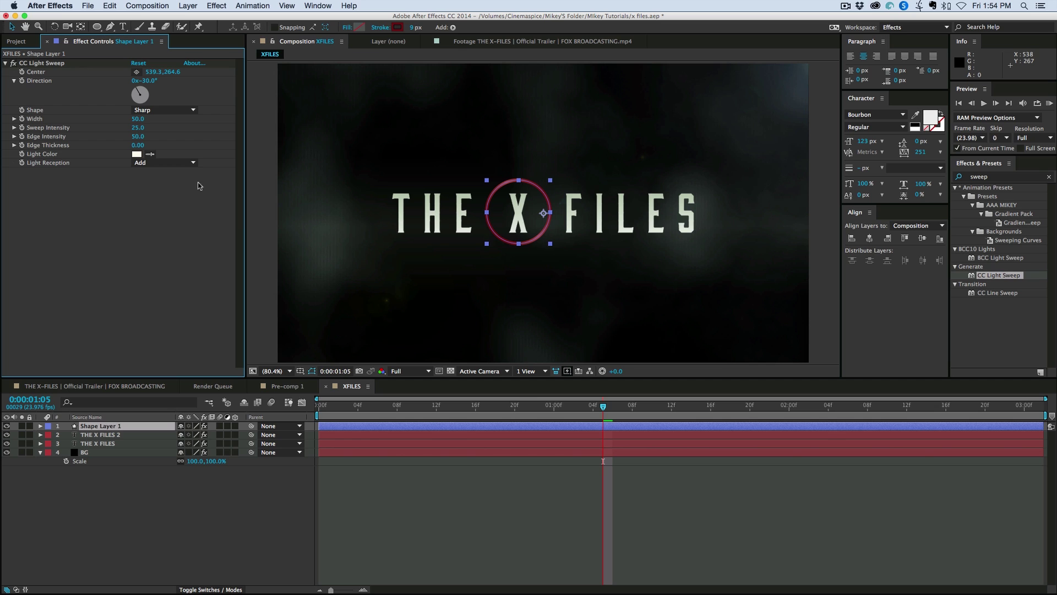
pyautogui.moveTo(140, 120); pyautogui.dragTo(188, 133)
pyautogui.click(155, 113)
pyautogui.click(197, 136)
pyautogui.moveTo(124, 121); pyautogui.dragTo(137, 129)
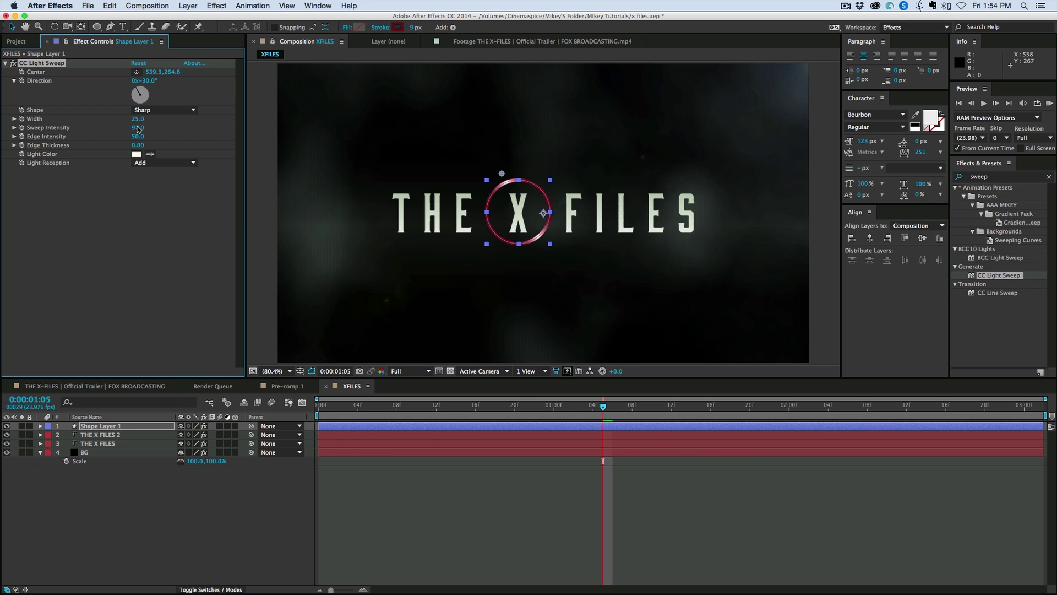
# - Set the sweep Light Color to a rust tone (BBA16D)
pyautogui.click(136, 154)
pyautogui.write('BBA16D')
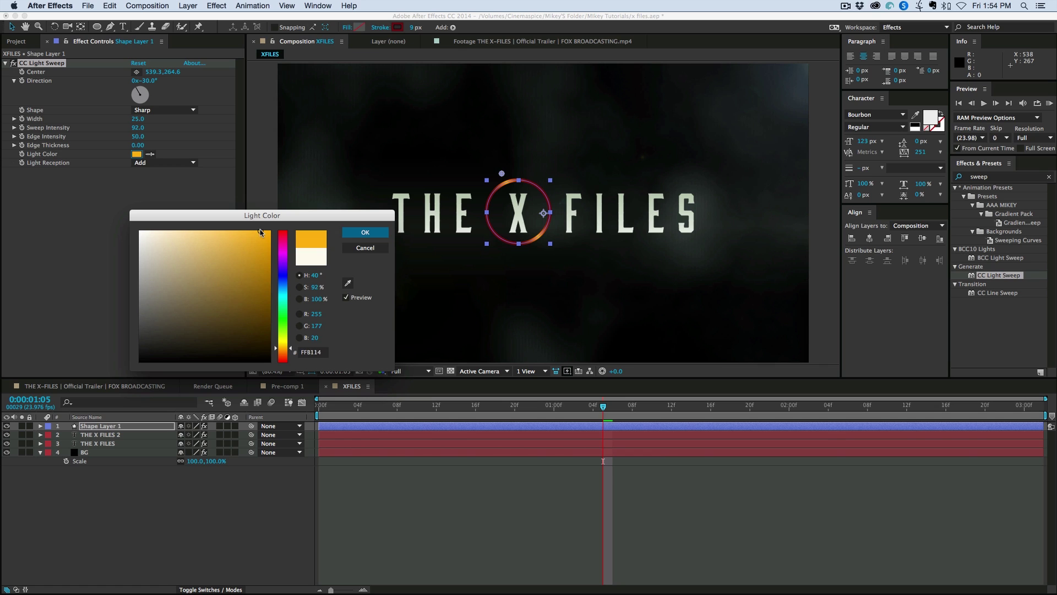
pyautogui.moveTo(283, 357); pyautogui.dragTo(283, 360)
pyautogui.press('Return')
pyautogui.click(540, 495)
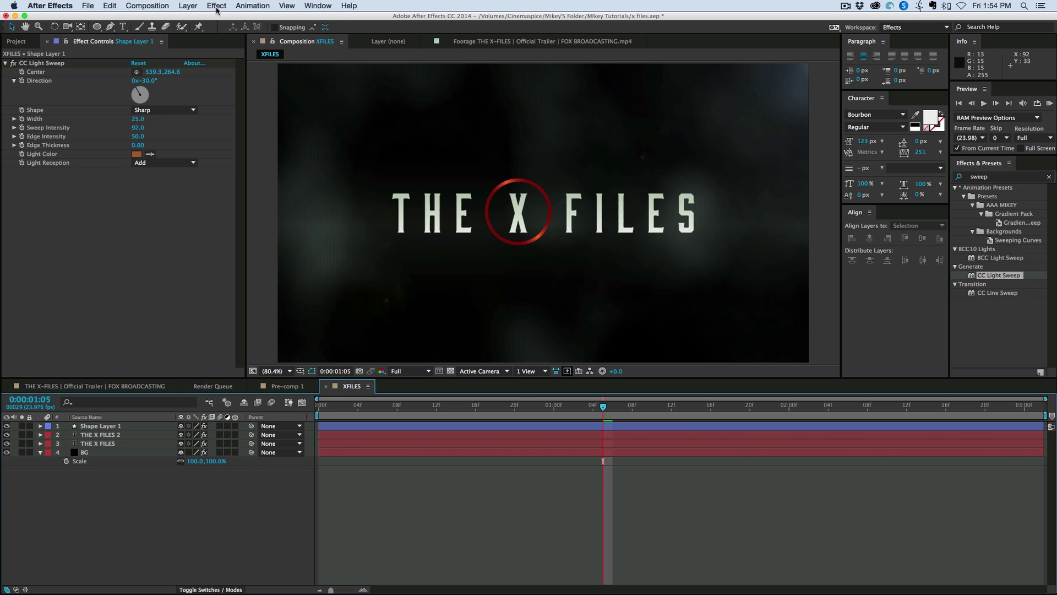
# - Add a Trim Paths operation to the red ring's contents
pyautogui.click(40, 426)
pyautogui.click(58, 443)
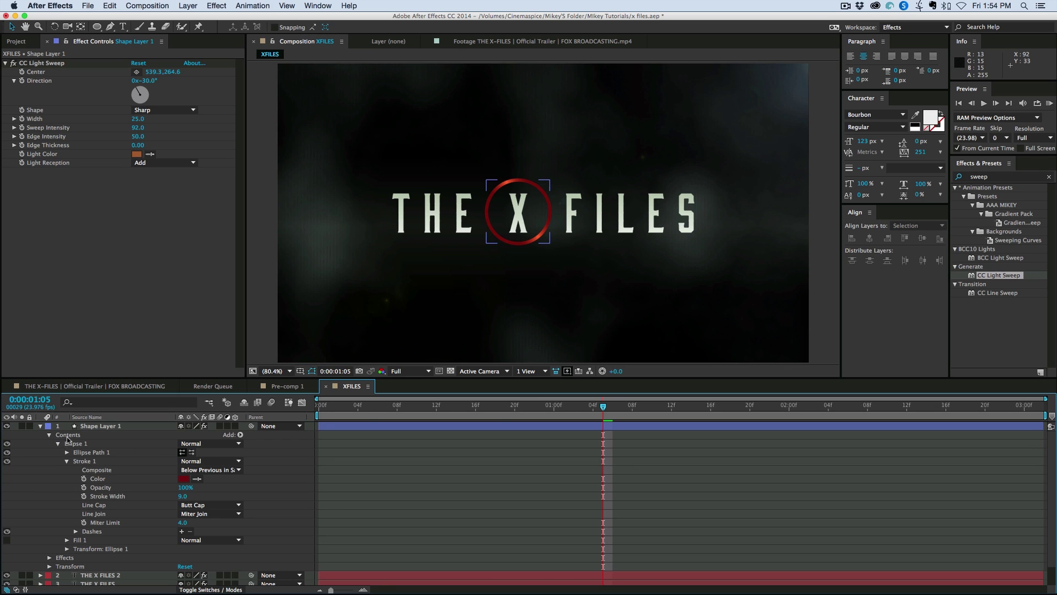
pyautogui.click(67, 436)
pyautogui.click(66, 460)
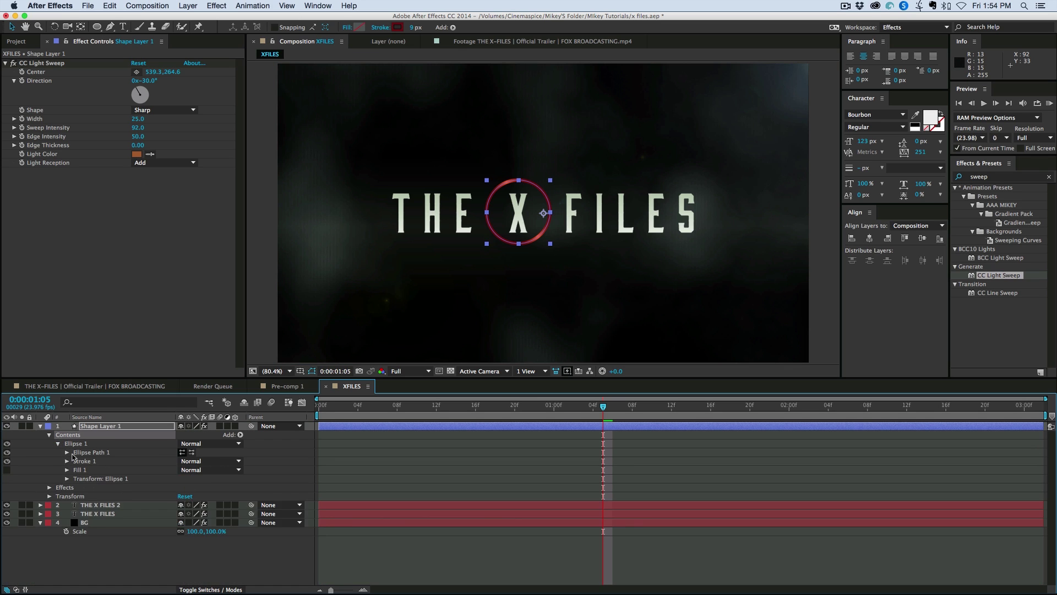
pyautogui.click(241, 435)
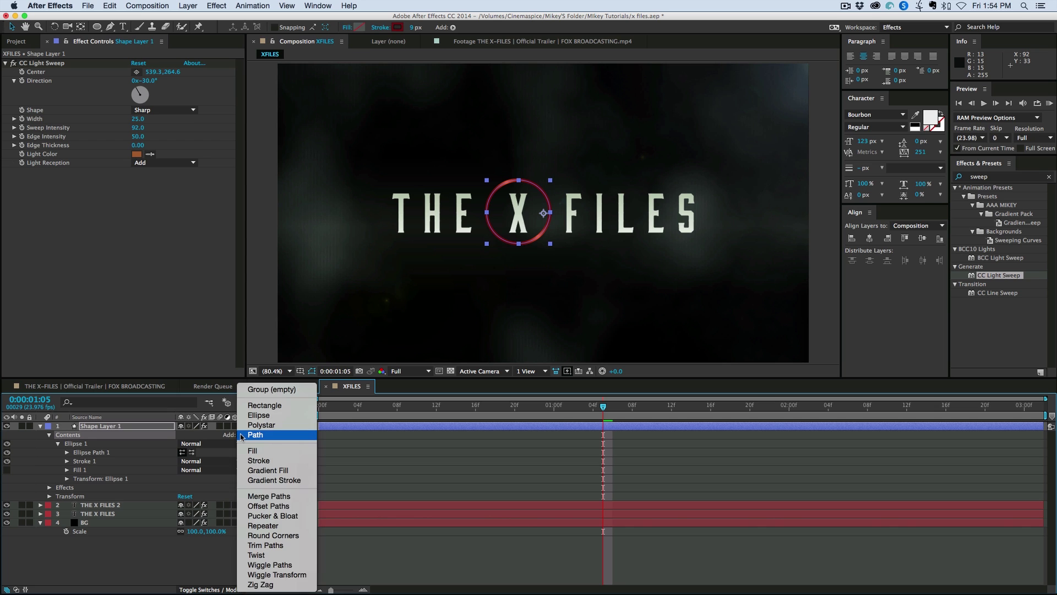
pyautogui.click(287, 545)
# - Keyframe Trim Paths Start and Offset, with Start reaching 0% at 1:15 so the ring closes
pyautogui.moveTo(603, 406); pyautogui.dragTo(544, 408)
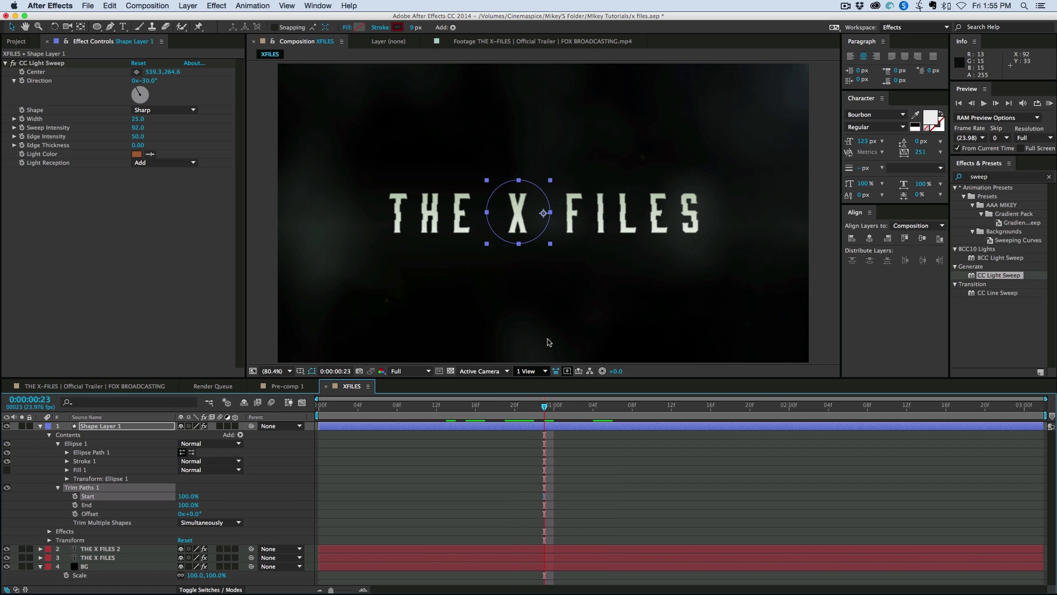
pyautogui.click(75, 496)
pyautogui.click(75, 514)
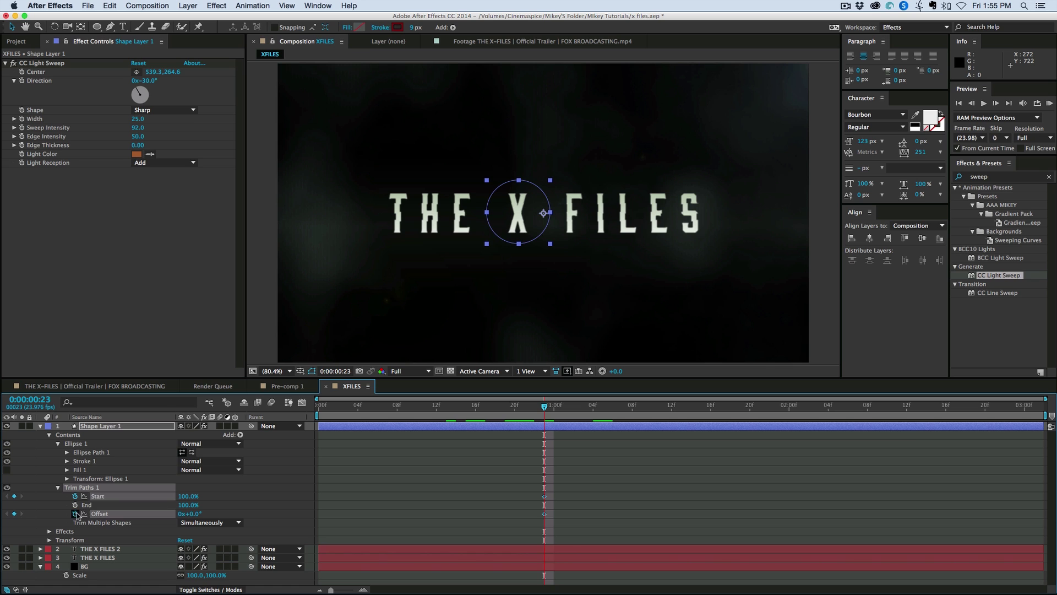
pyautogui.moveTo(557, 411); pyautogui.dragTo(670, 424)
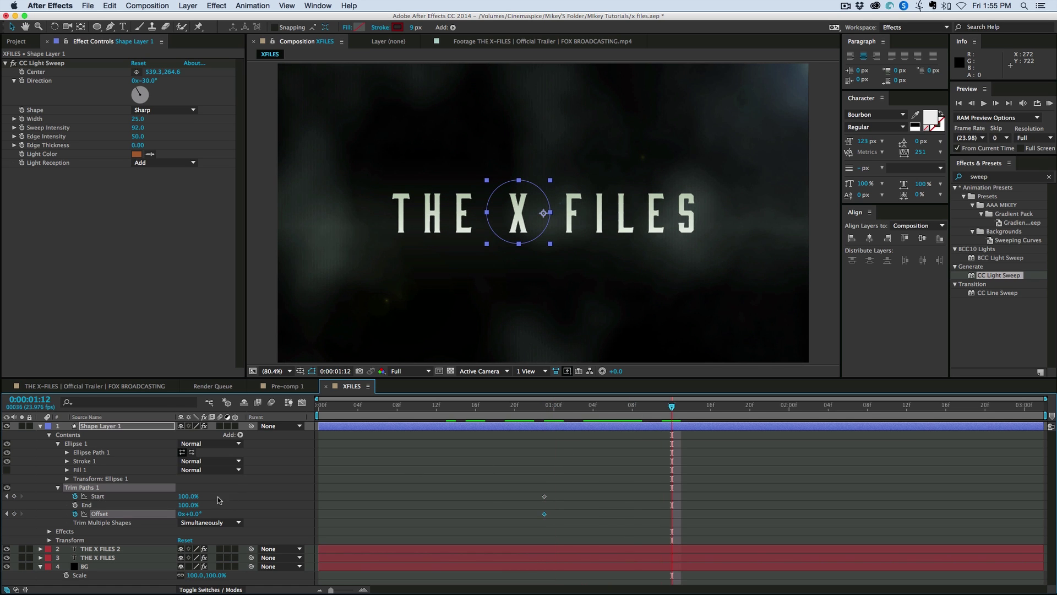
pyautogui.moveTo(186, 500)
pyautogui.mouseDown()
pyautogui.moveTo(199, 497)
pyautogui.moveTo(161, 497)
pyautogui.moveTo(186, 497)
pyautogui.moveTo(182, 515)
pyautogui.moveTo(318, 518)
pyautogui.mouseUp()
pyautogui.moveTo(186, 498); pyautogui.dragTo(137, 497)
# - Preview the ring drawing on and spin its Offset to about 288° at the end keyframe
pyautogui.moveTo(670, 408); pyautogui.dragTo(574, 425)
pyautogui.click(635, 462)
pyautogui.click(534, 411)
pyautogui.press('space')
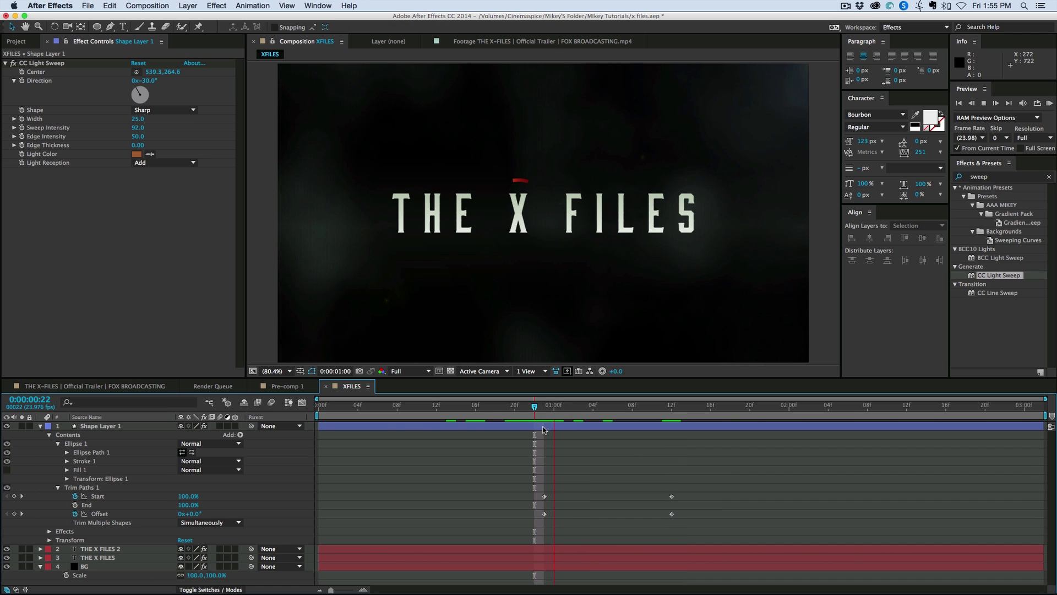
pyautogui.press('k')
pyautogui.press('k')
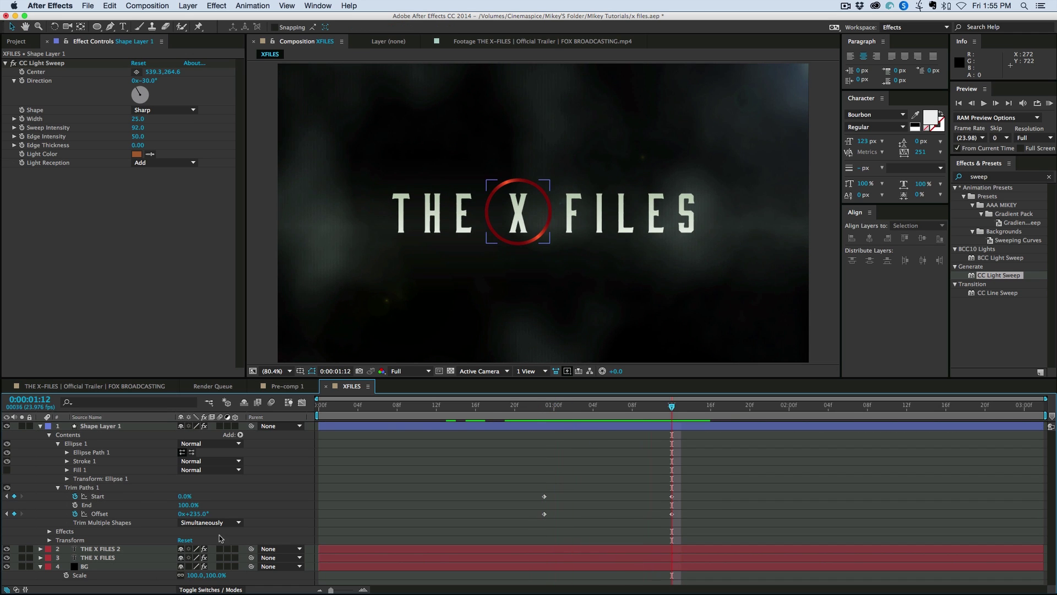
pyautogui.moveTo(202, 514); pyautogui.dragTo(236, 515)
pyautogui.moveTo(362, 525); pyautogui.dragTo(432, 530)
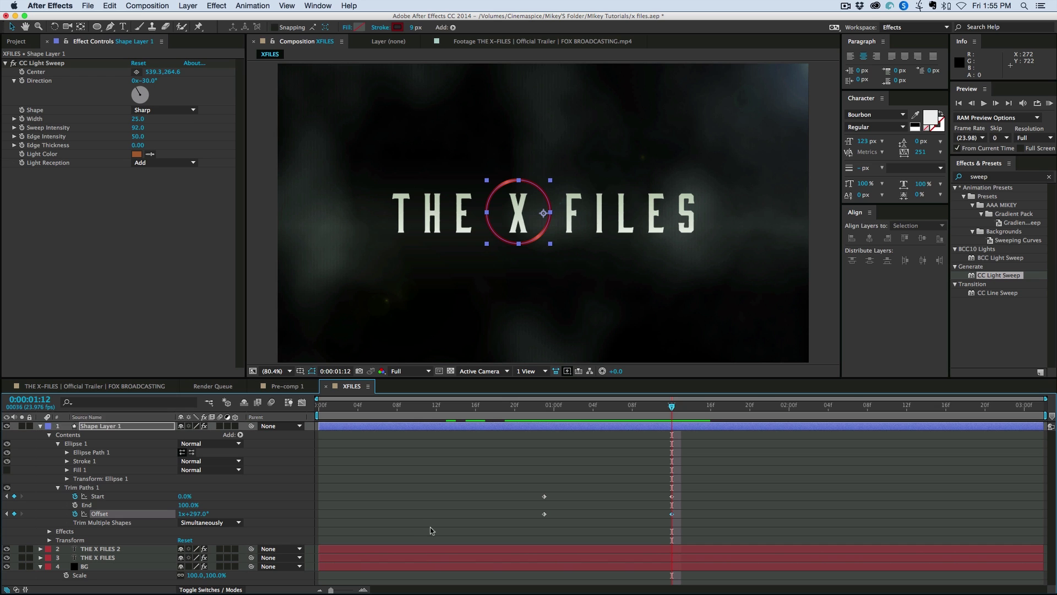
# - Preview the reveal again and increase the end Offset rotation slightly
pyautogui.click(536, 409)
pyautogui.click(585, 480)
pyautogui.press('space')
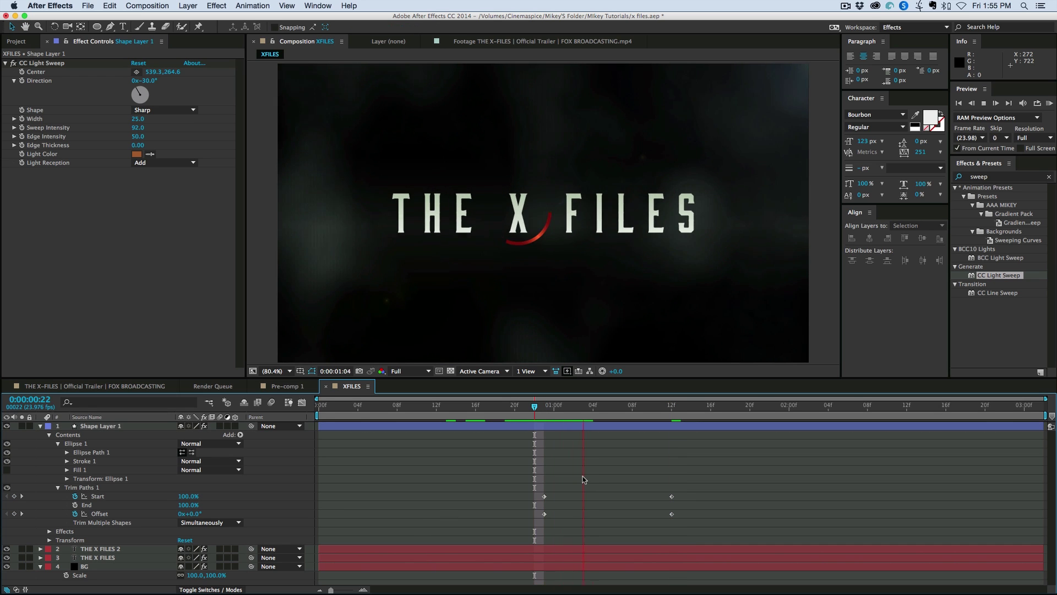
pyautogui.press('space')
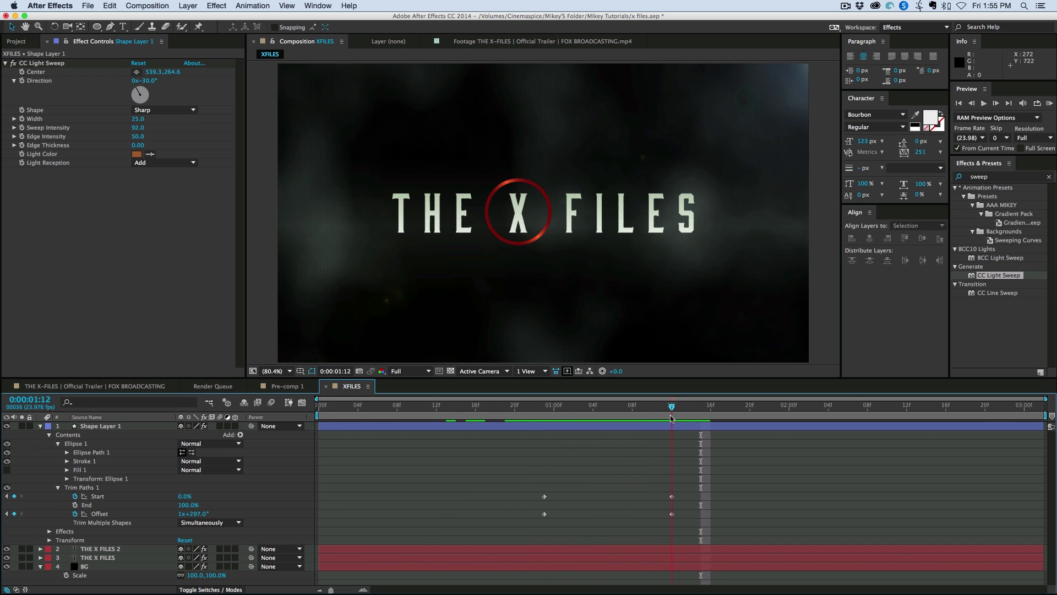
pyautogui.click(672, 417)
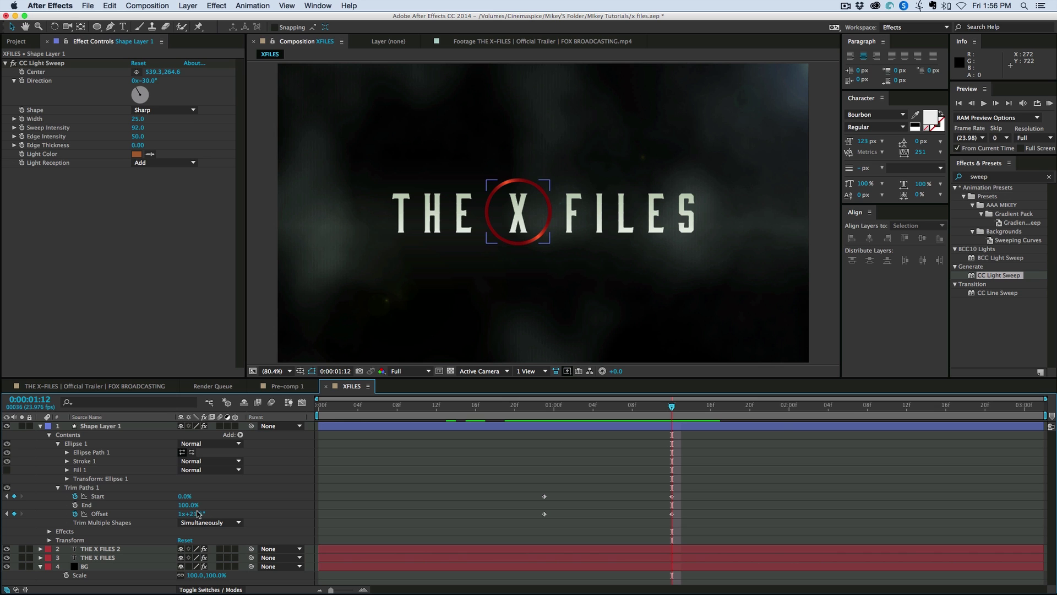
pyautogui.moveTo(197, 516); pyautogui.dragTo(399, 464)
# - Replay the ring reveal around the X, then collapse and select Shape Layer 1
pyautogui.click(544, 414)
pyautogui.click(590, 468)
pyautogui.press('space')
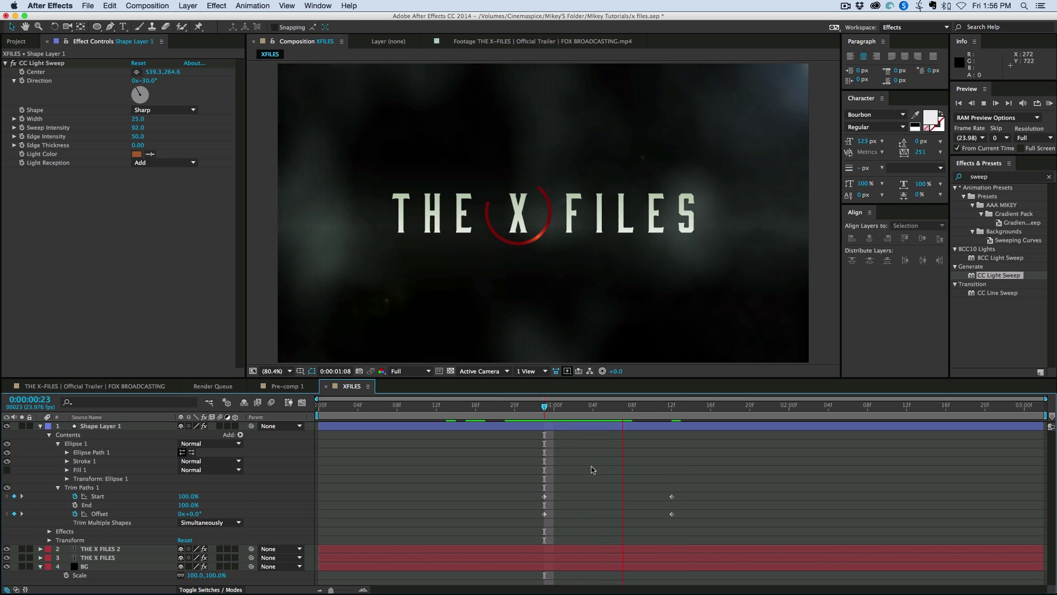
pyautogui.click(528, 412)
pyautogui.press('space')
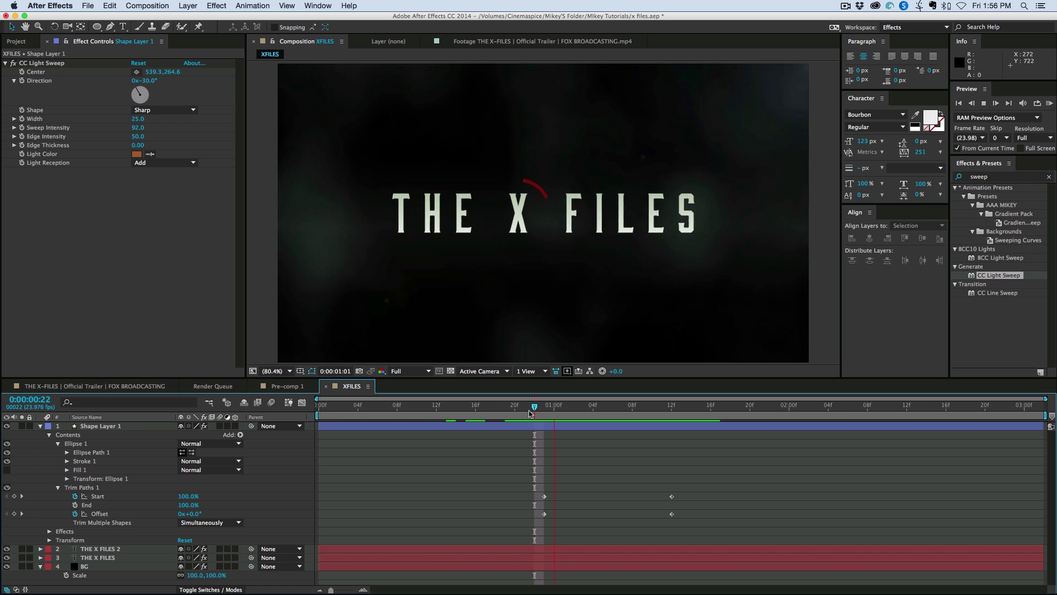
pyautogui.press('space')
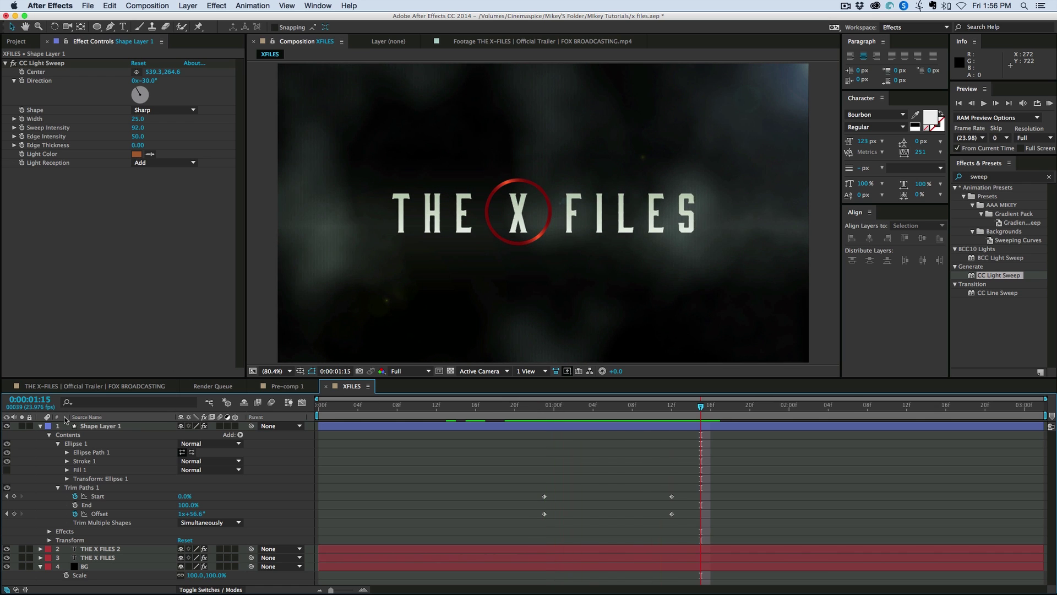
pyautogui.click(40, 426)
pyautogui.click(535, 427)
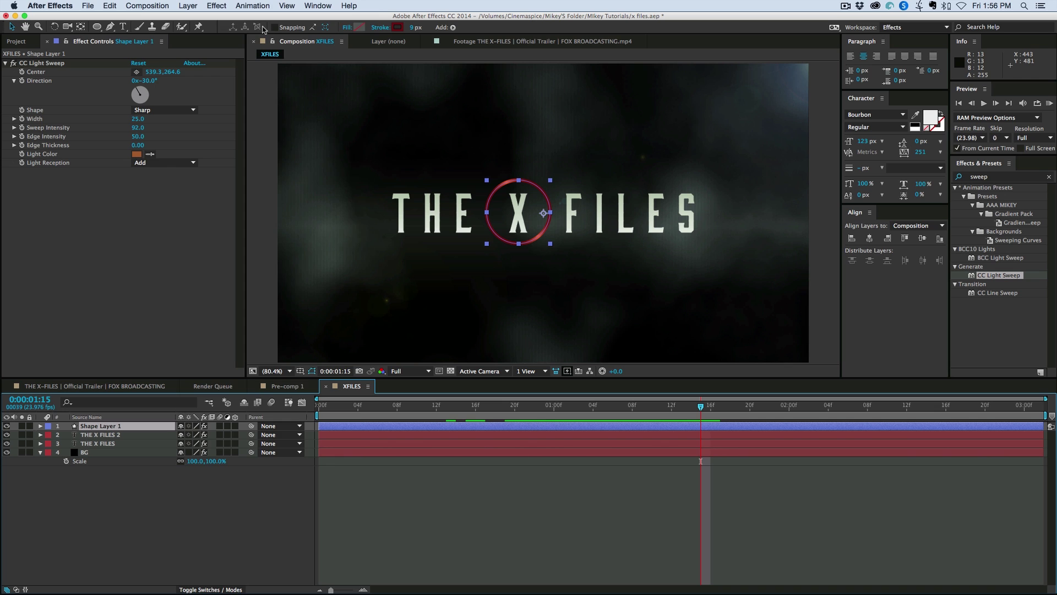
# - Apply Fast Blur to the red ring and set its Blurriness amount
pyautogui.click(216, 5)
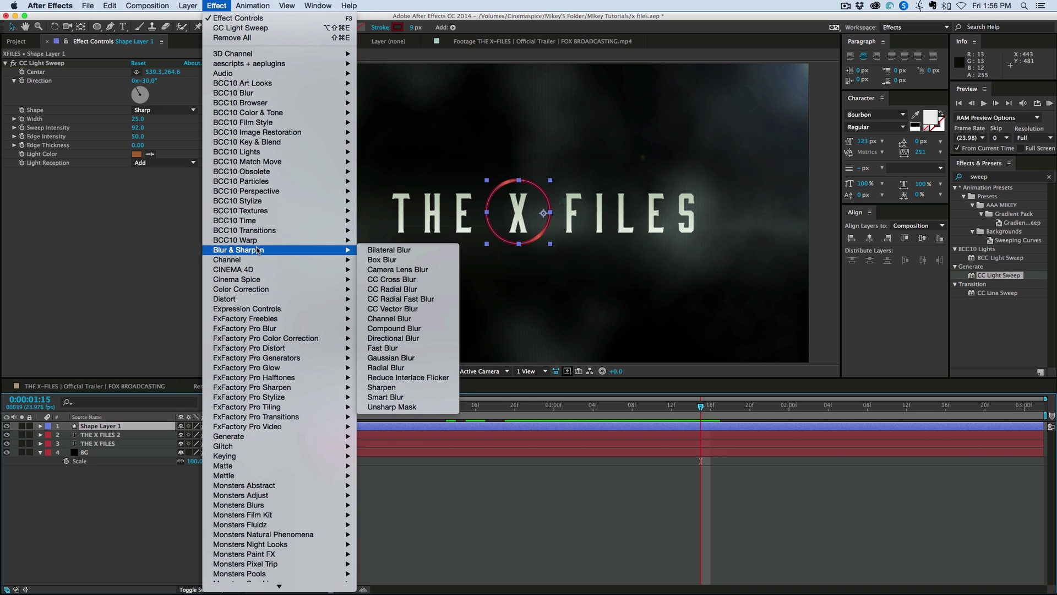
pyautogui.click(416, 348)
pyautogui.click(138, 180)
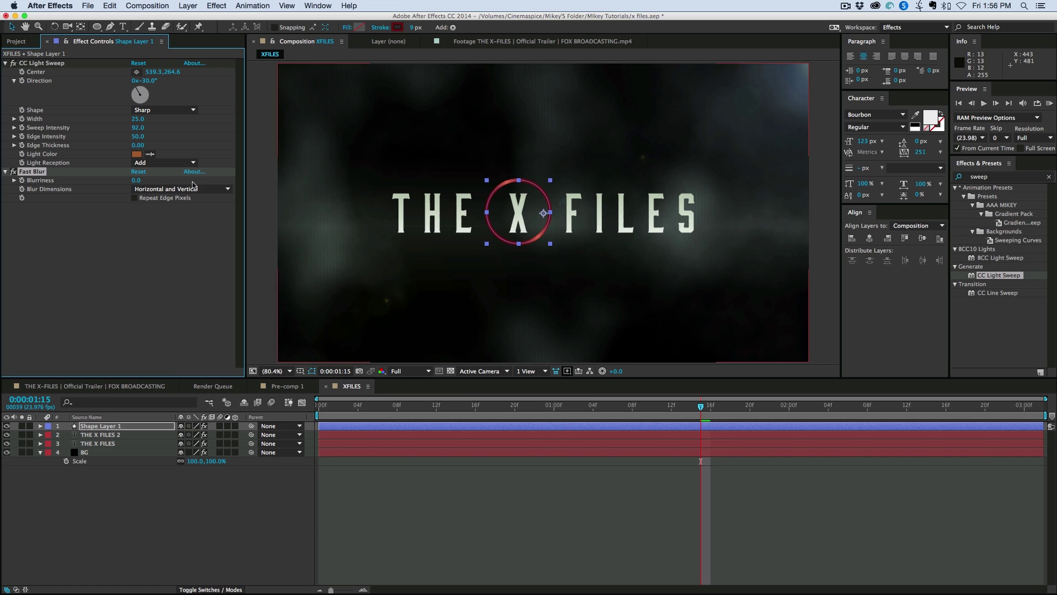
pyautogui.write('3')
pyautogui.press('Return')
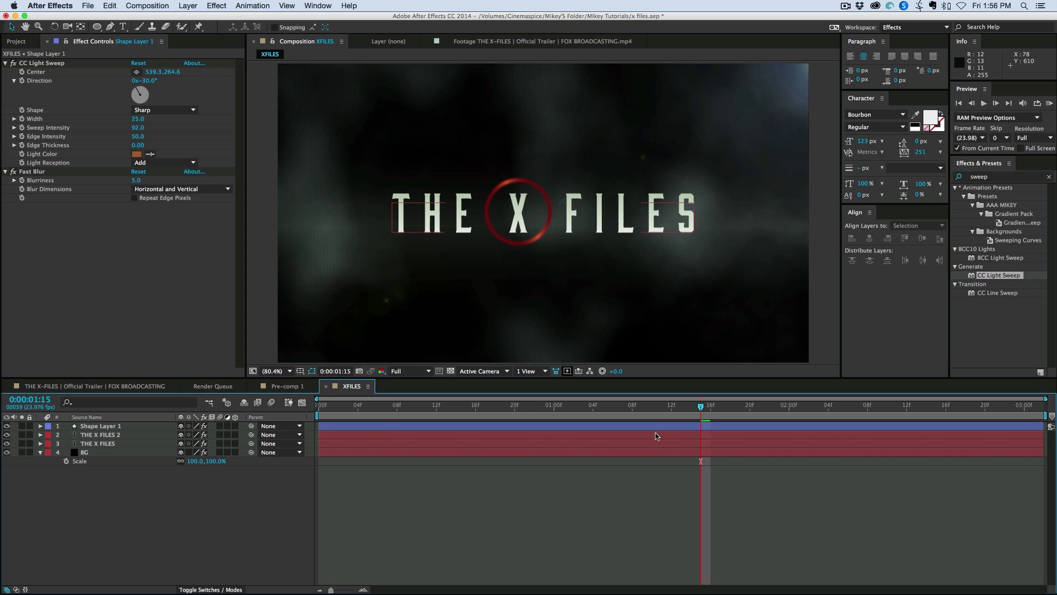
# - Thin the red ring's stroke width to 5 px
pyautogui.click(661, 427)
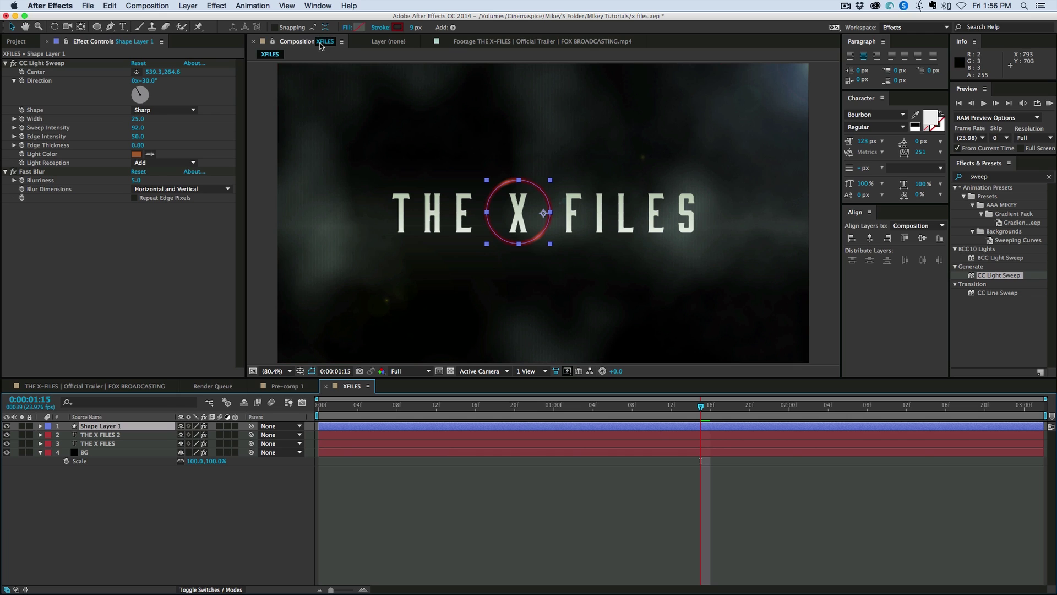
pyautogui.click(415, 29)
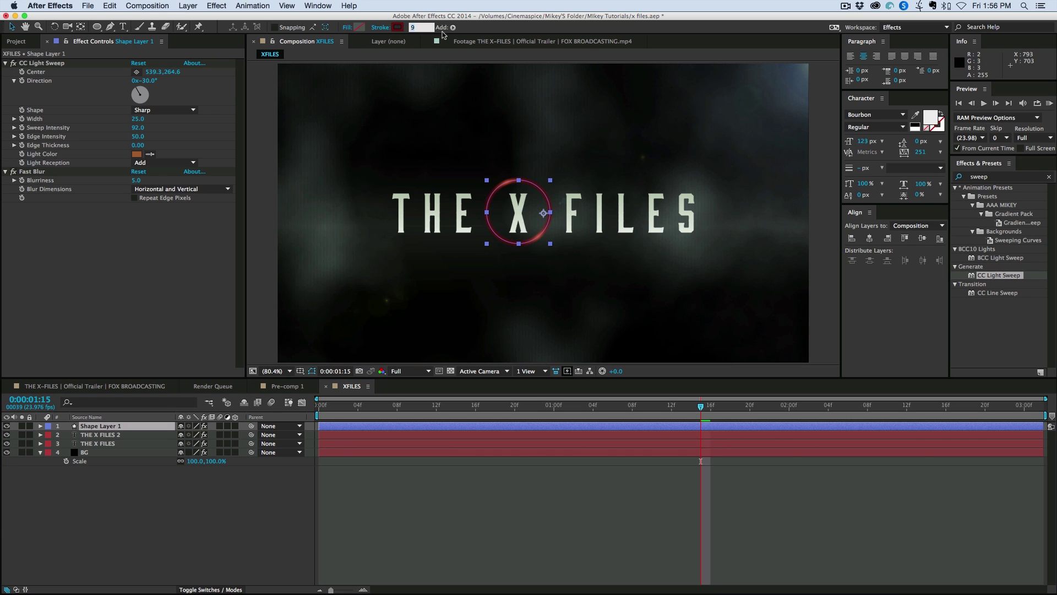
pyautogui.write('5')
pyautogui.press('Return')
pyautogui.click(728, 469)
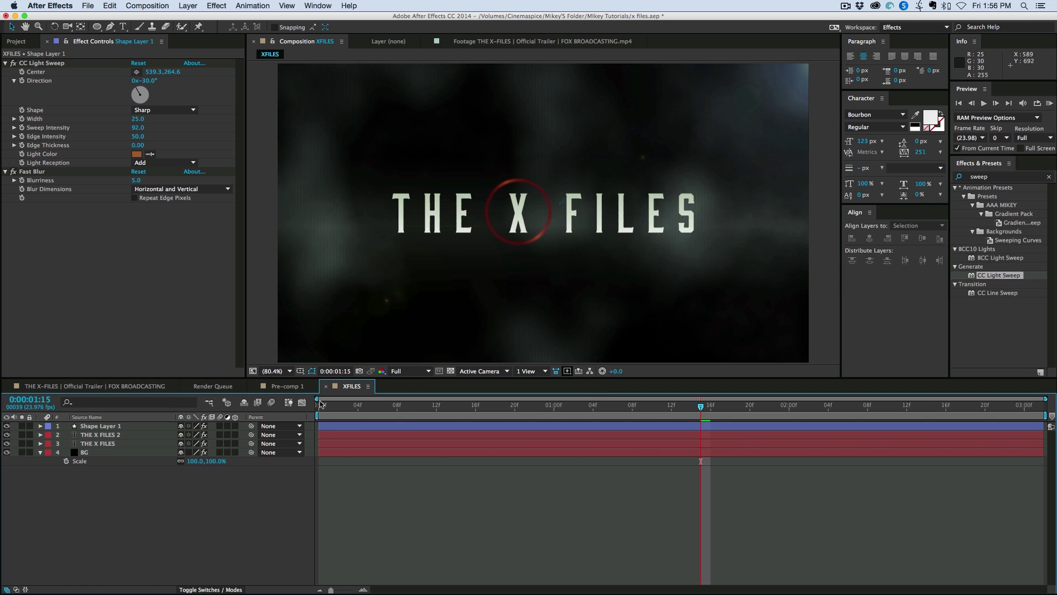
# - Set the red ring's Opacity to 80% and scrub back to review the animation
pyautogui.click(143, 426)
pyautogui.press('t')
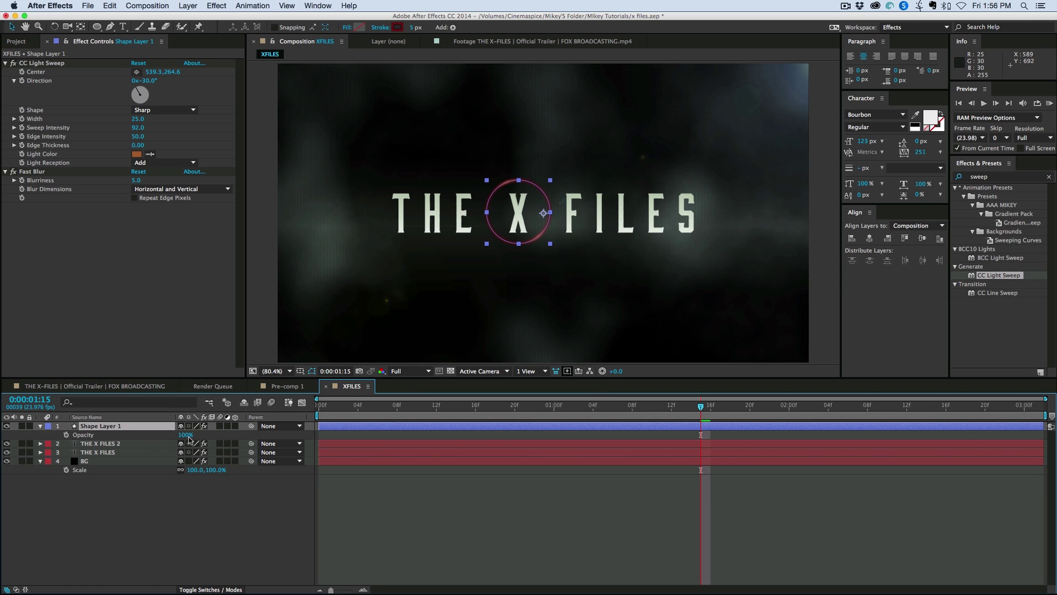
pyautogui.click(185, 435)
pyautogui.press('Return')
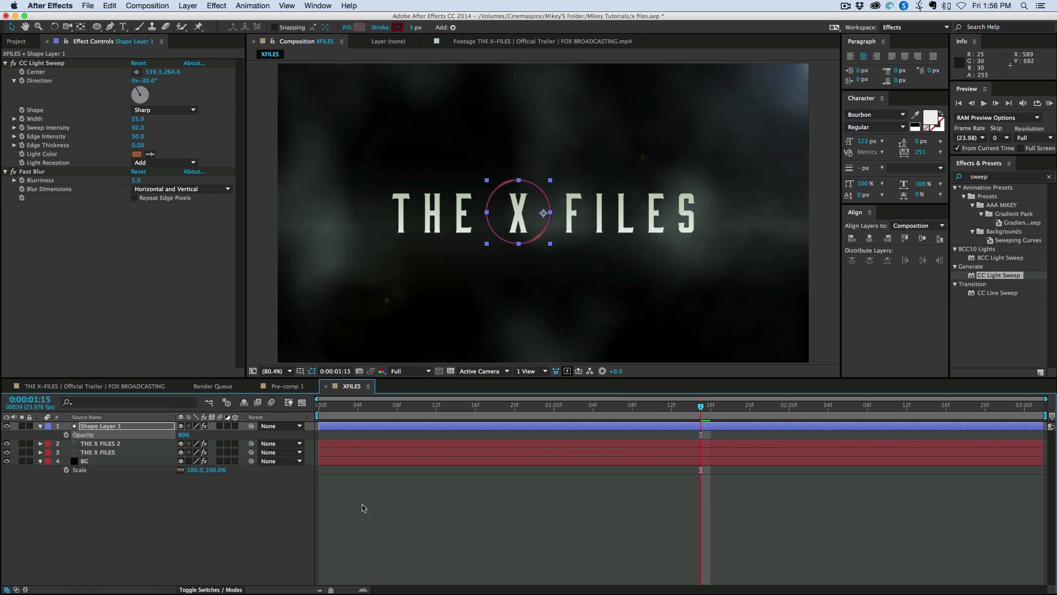
pyautogui.click(365, 566)
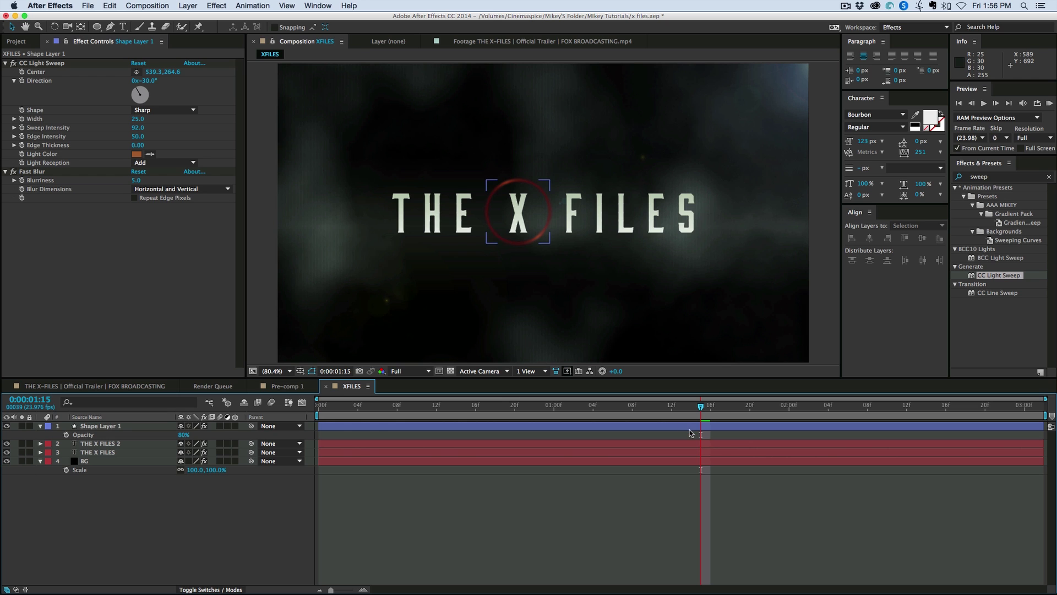
pyautogui.moveTo(639, 407); pyautogui.dragTo(345, 400)
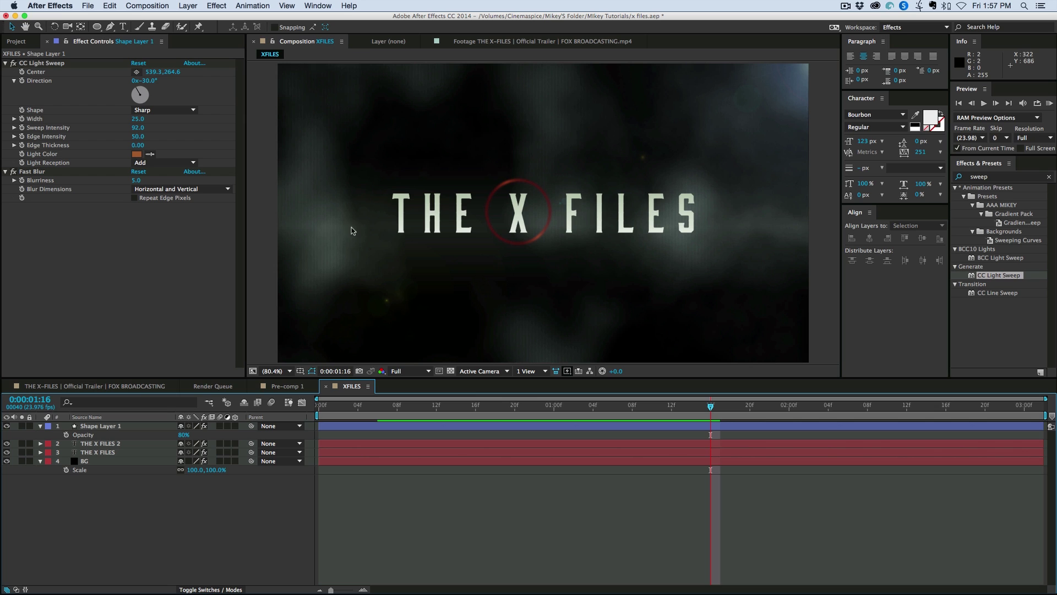
# - Draw a large circle centred on the X and move Shape Layer 2 just above BG
pyautogui.click(97, 27)
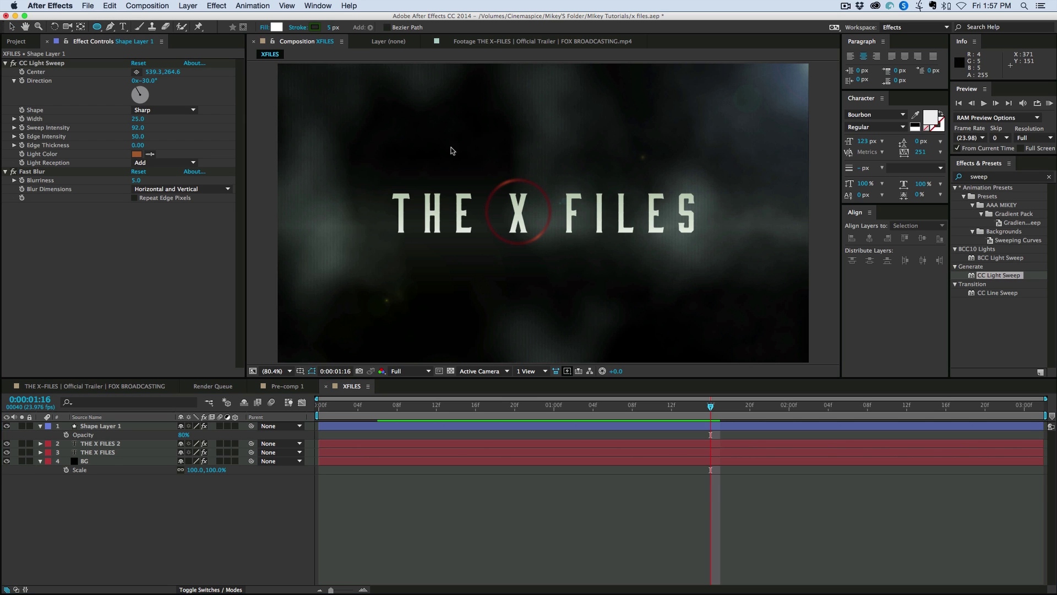
pyautogui.moveTo(430, 125)
pyautogui.mouseDown()
pyautogui.moveTo(569, 276)
pyautogui.moveTo(613, 301)
pyautogui.mouseUp()
pyautogui.press('F4')
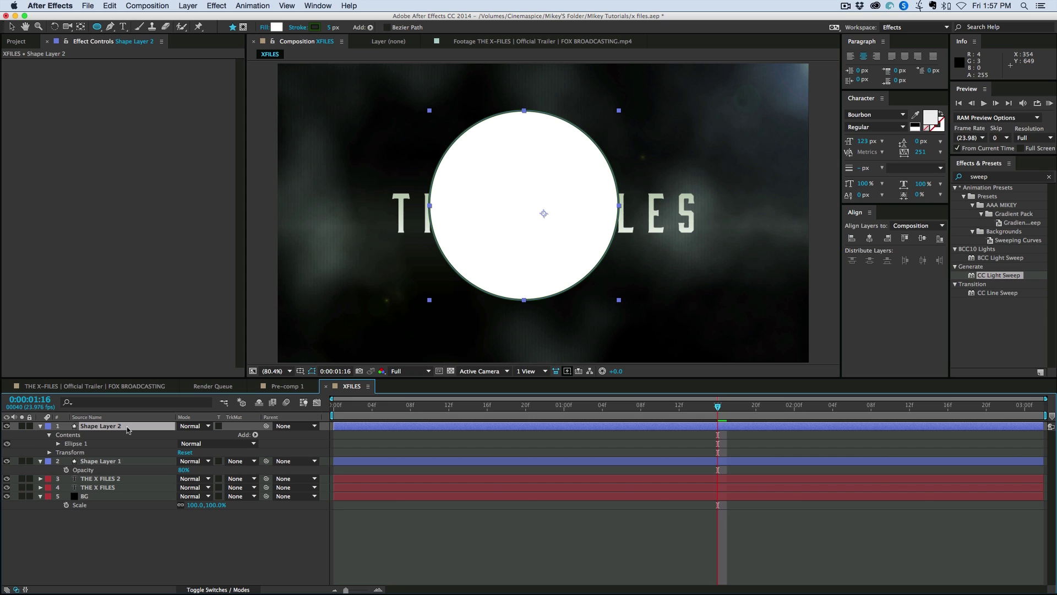
pyautogui.moveTo(127, 428); pyautogui.dragTo(123, 492)
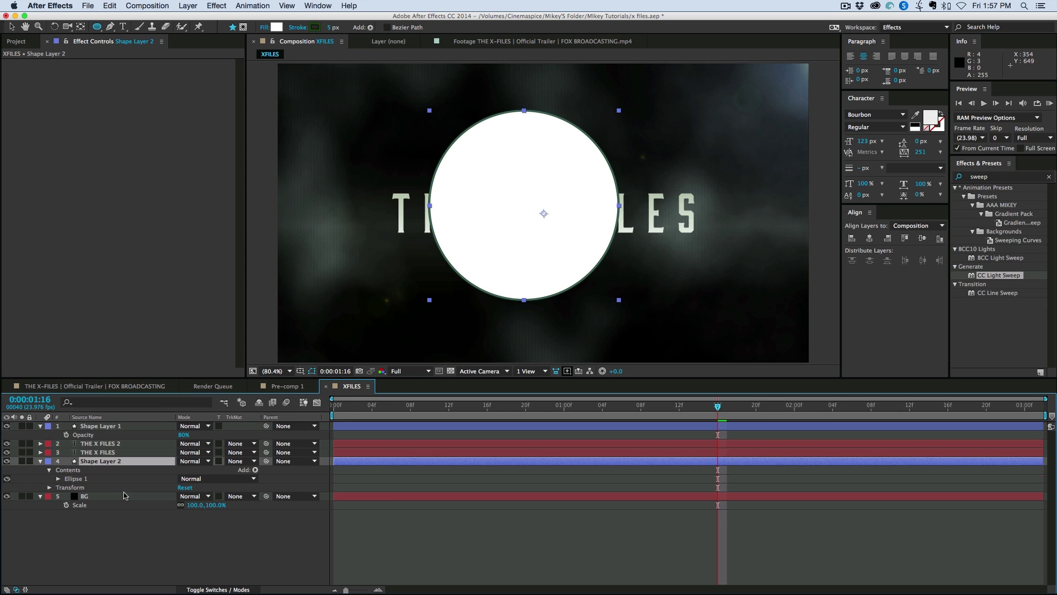
# - Turn off the big circle's fill to leave a ring and nudge it slightly down-left
pyautogui.click(59, 478)
pyautogui.click(8, 504)
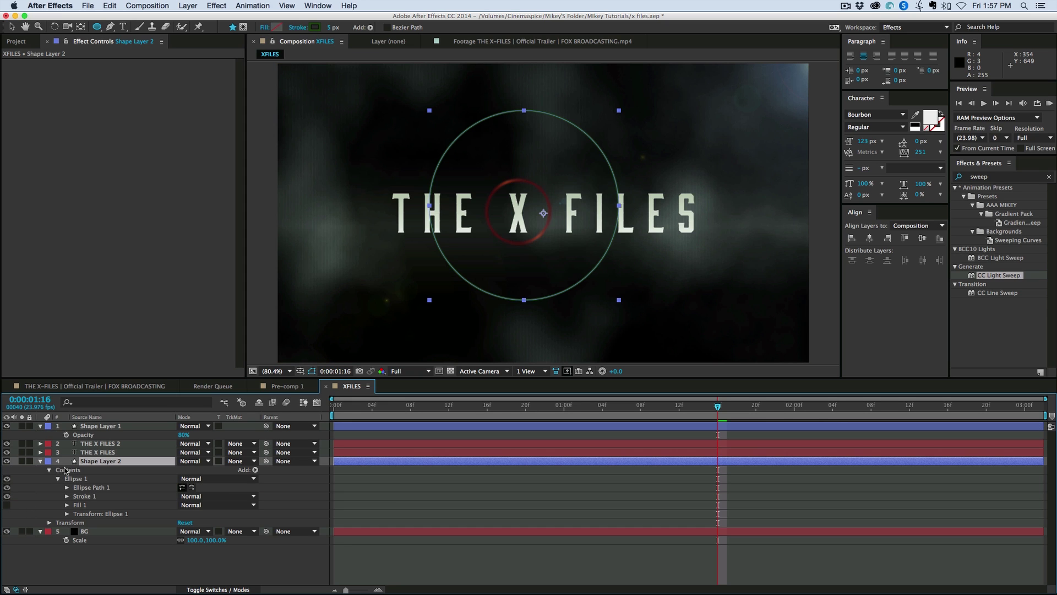
pyautogui.click(40, 461)
pyautogui.click(453, 526)
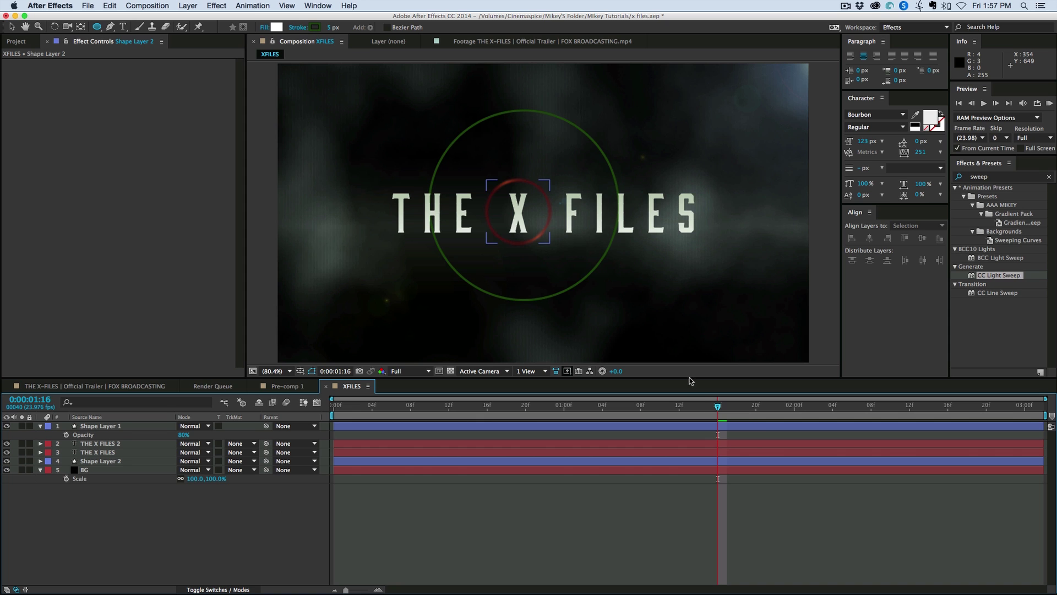
pyautogui.press('v')
pyautogui.moveTo(580, 284); pyautogui.dragTo(571, 290)
# - Copy the red ring's Fast Blur onto the big ring
pyautogui.click(537, 236)
pyautogui.click(40, 171)
pyautogui.hotkey('ctrl', 'c')
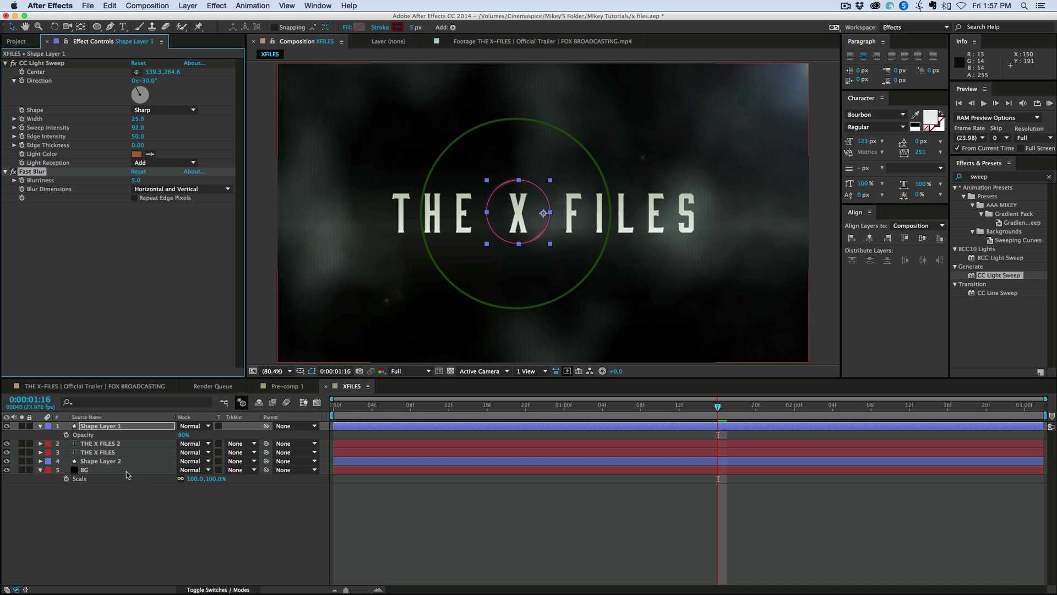
pyautogui.click(120, 461)
pyautogui.hotkey('ctrl', 'v')
pyautogui.click(116, 462)
# - Paste the red ring's CC Light Sweep onto the big ring
pyautogui.click(102, 426)
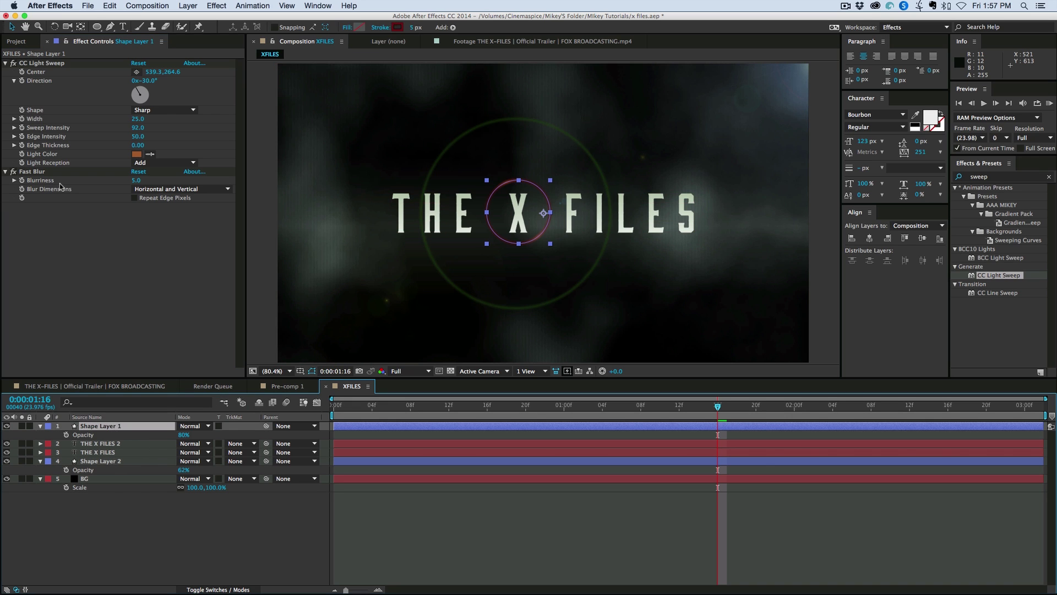
pyautogui.click(46, 64)
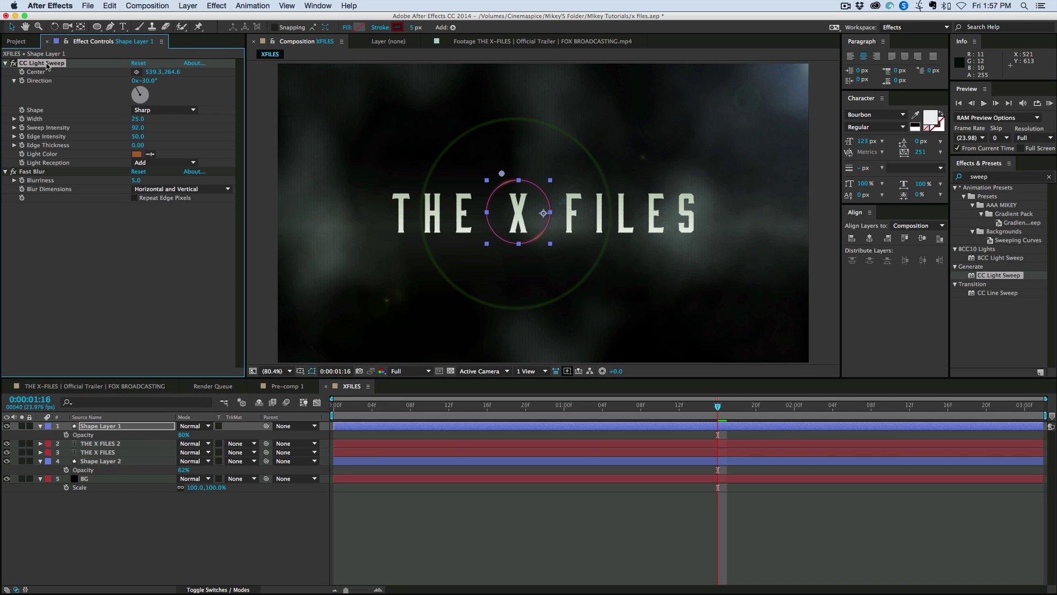
pyautogui.click(112, 461)
pyautogui.hotkey('ctrl', 'v')
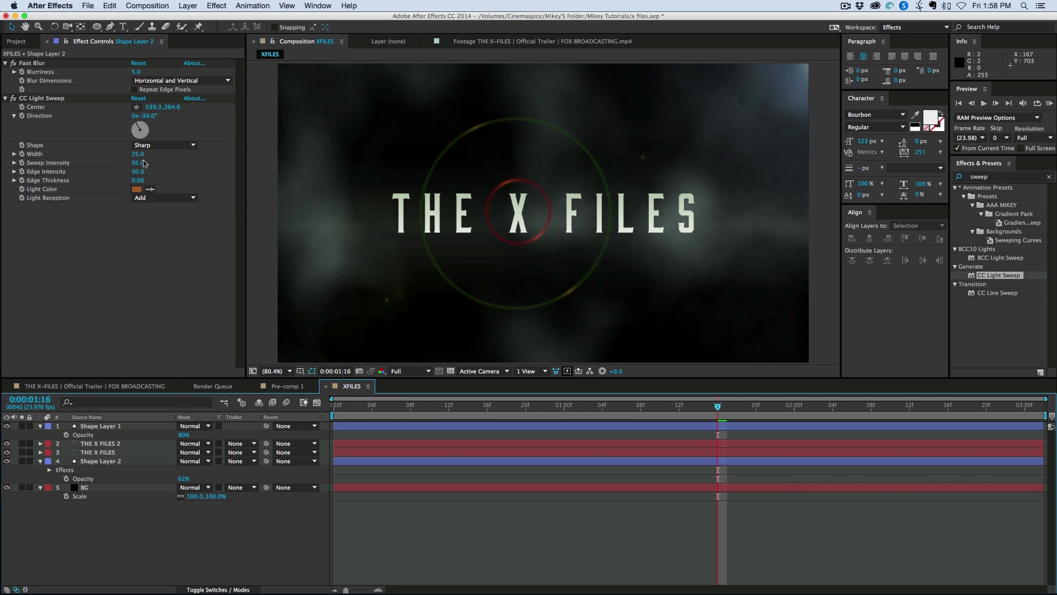
pyautogui.click(114, 462)
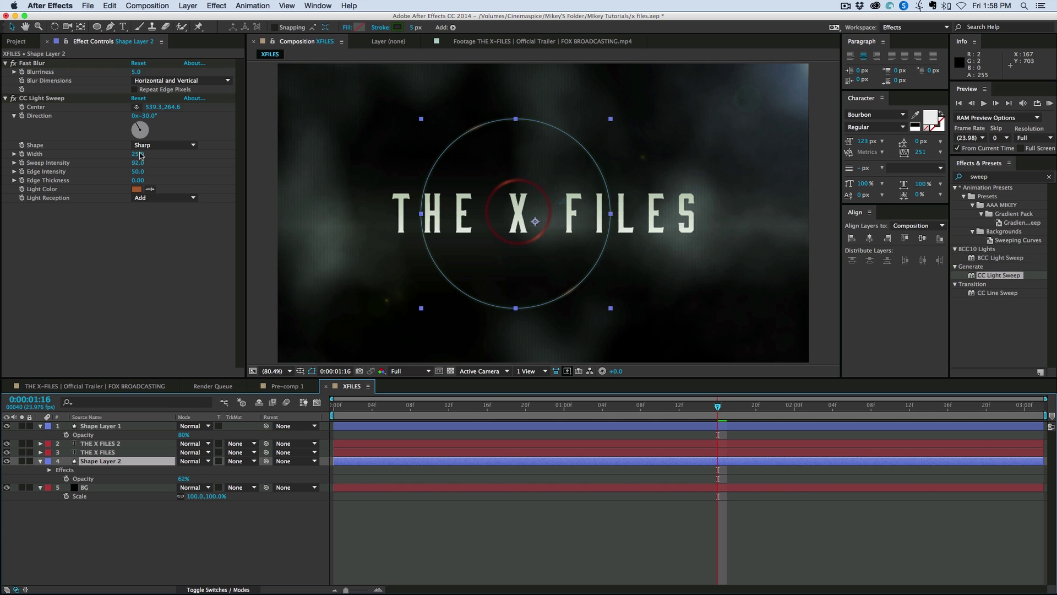
# - Widen the big ring's light sweep to about 146 and make its light colour blue
pyautogui.moveTo(140, 156); pyautogui.dragTo(204, 158)
pyautogui.click(137, 190)
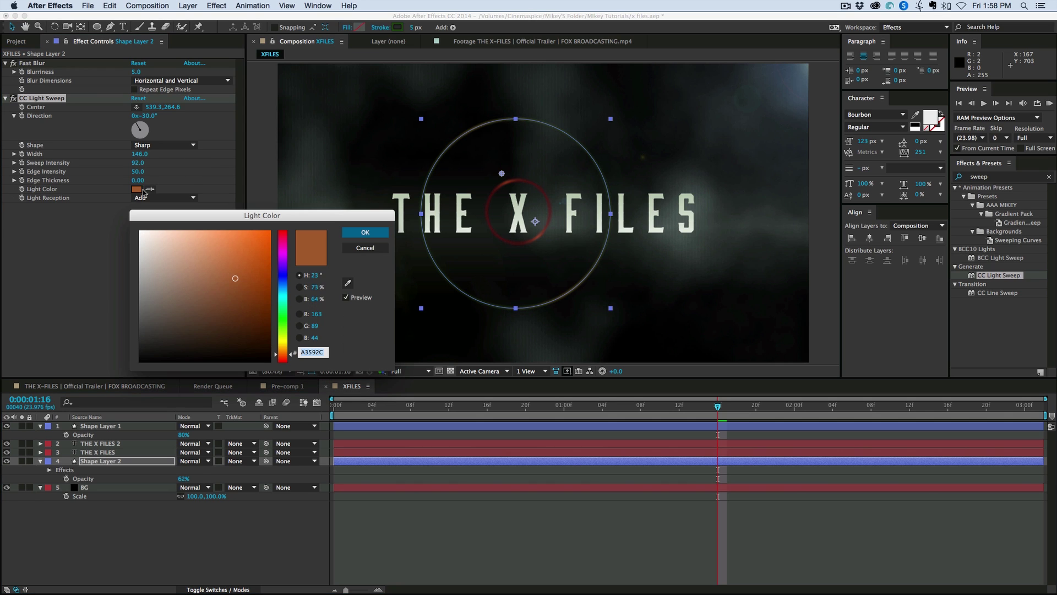
pyautogui.click(286, 285)
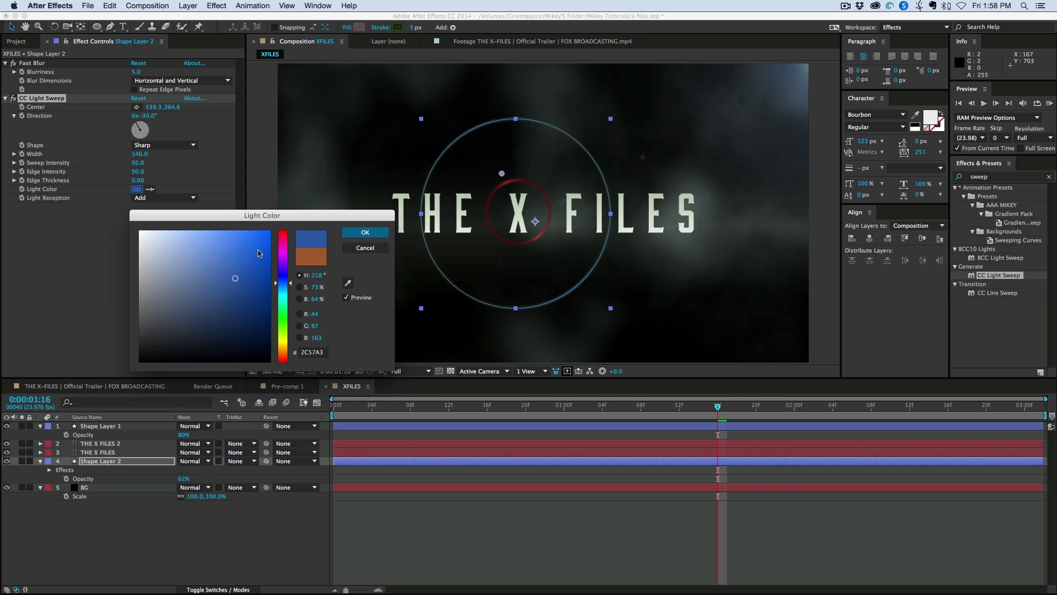
pyautogui.click(259, 251)
pyautogui.click(365, 232)
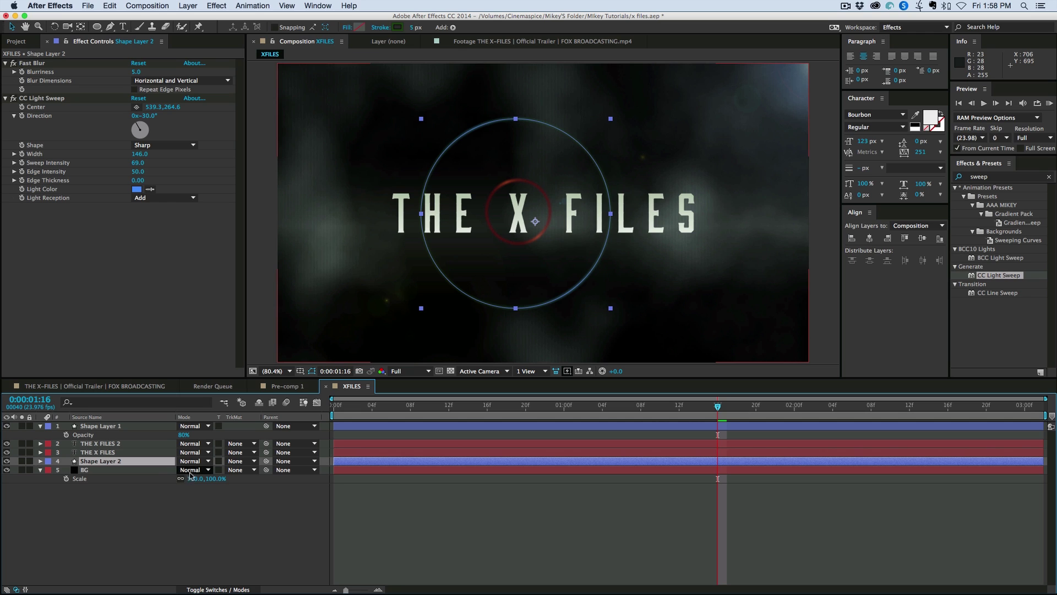
# - Give the big ring 50% opacity and a 3 px stroke
pyautogui.press('t')
pyautogui.moveTo(184, 472); pyautogui.dragTo(177, 472)
pyautogui.click(448, 499)
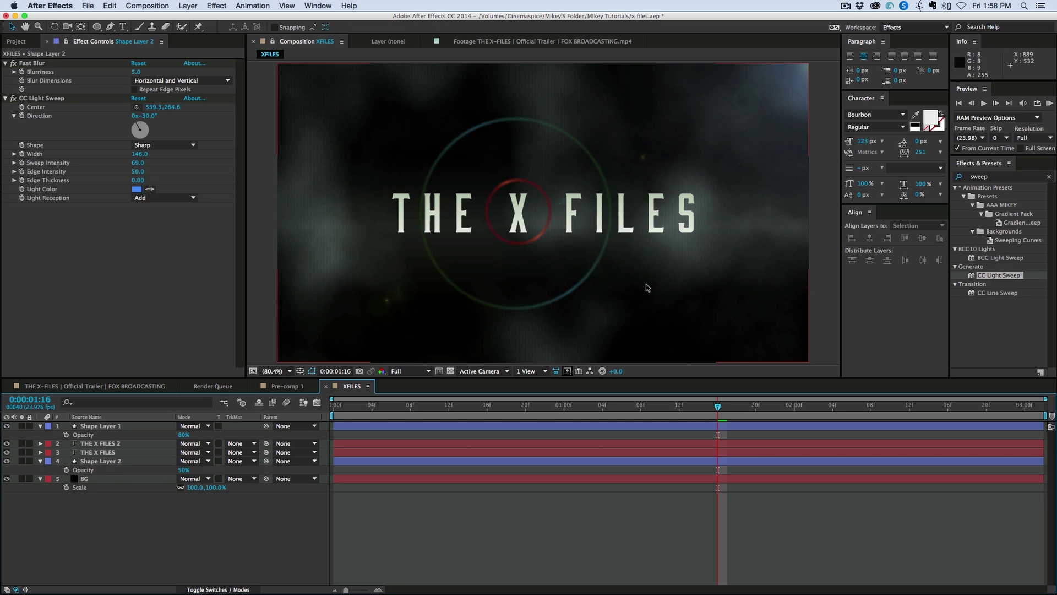
pyautogui.click(608, 461)
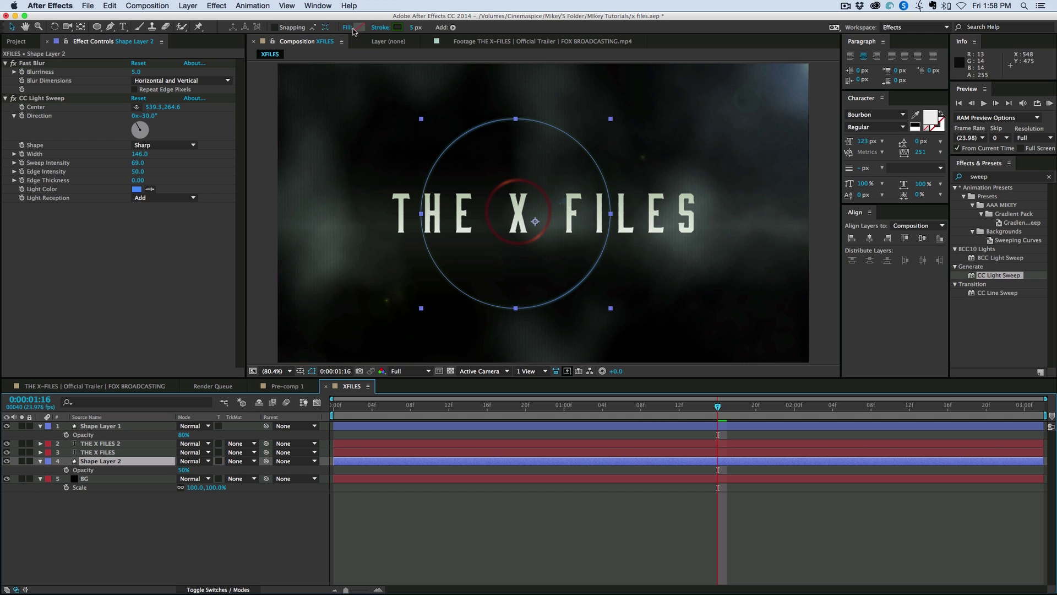
pyautogui.click(411, 28)
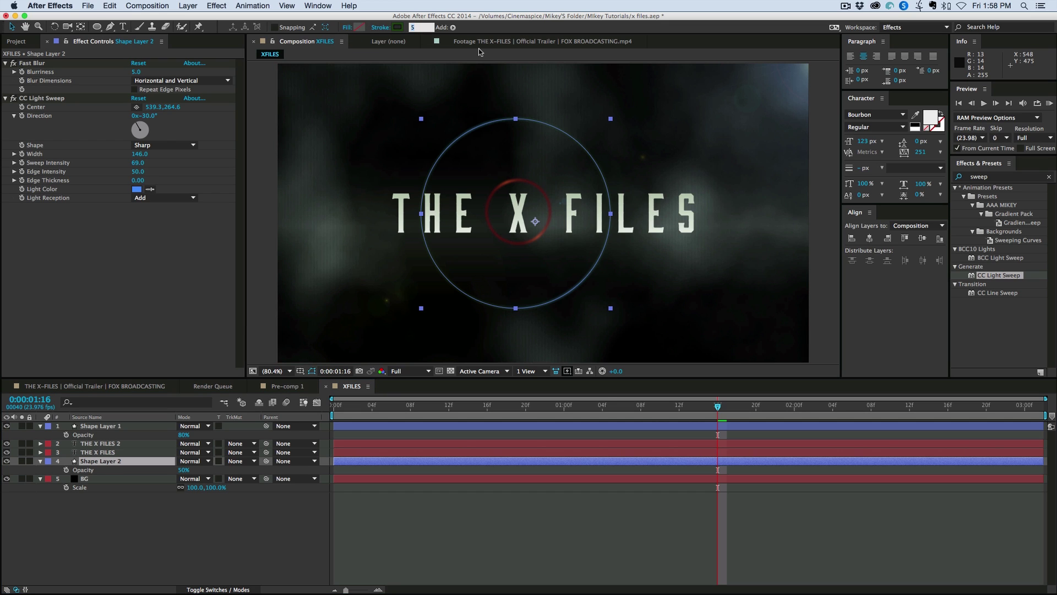
pyautogui.write('3')
pyautogui.press('Return')
pyautogui.click(480, 515)
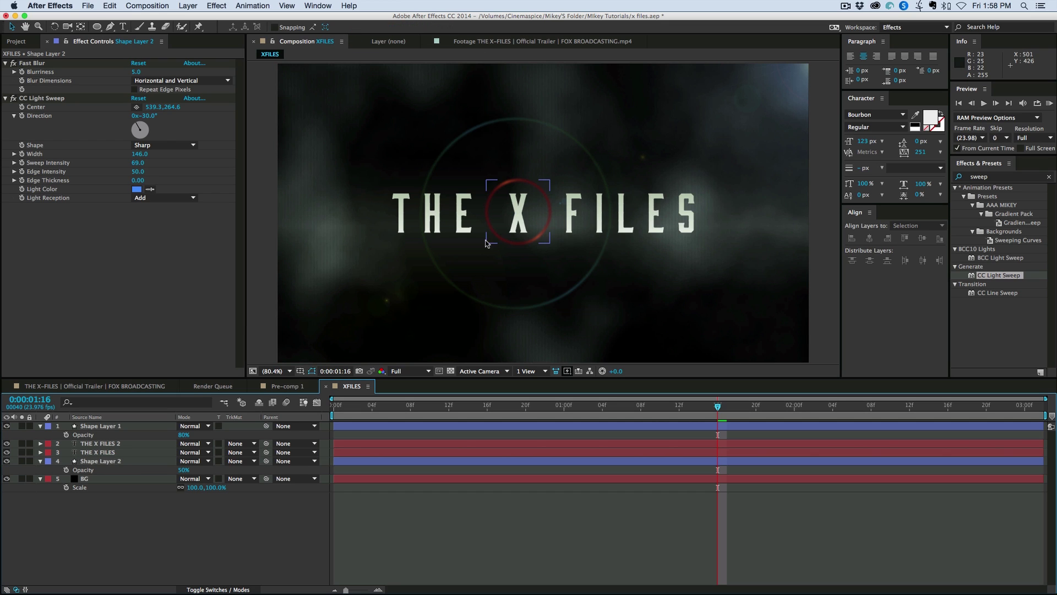
pyautogui.click(716, 464)
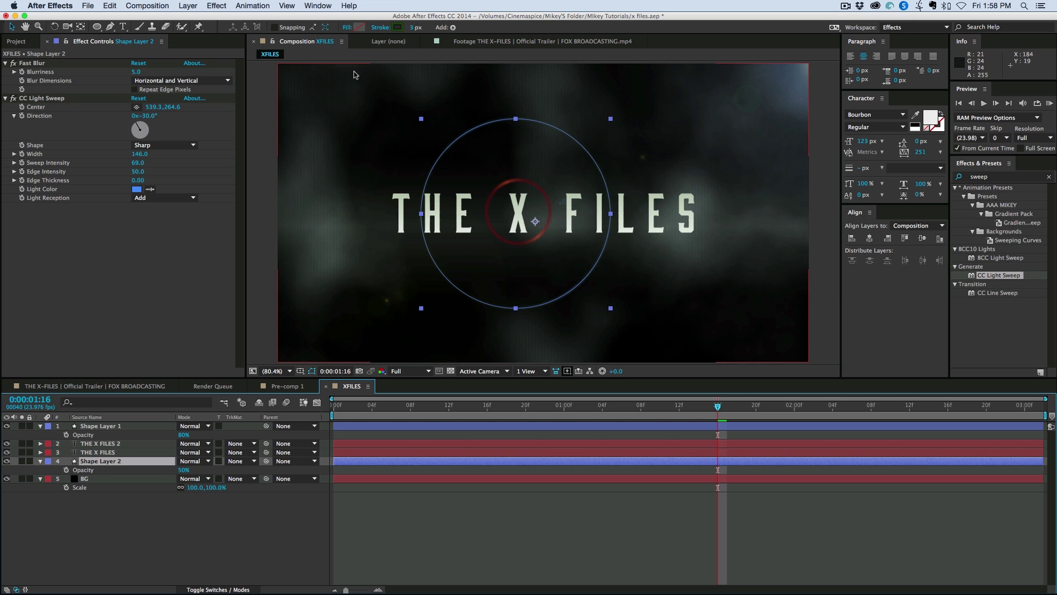
# - With Tool Creates Mask on, pen-draw a closed mask around the ring's lower right on Shape Layer 2
pyautogui.click(110, 26)
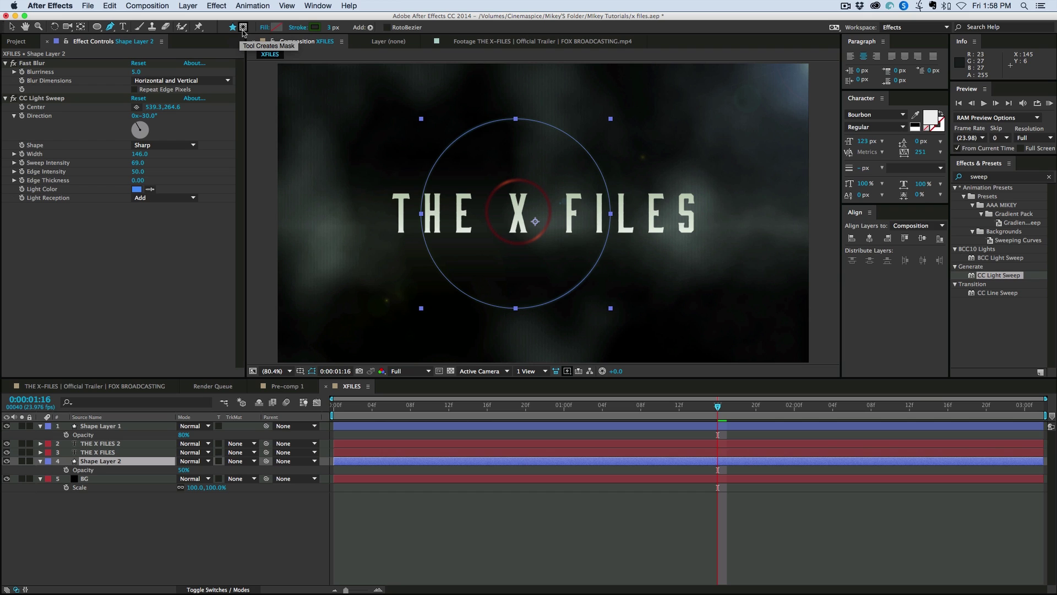
pyautogui.click(243, 27)
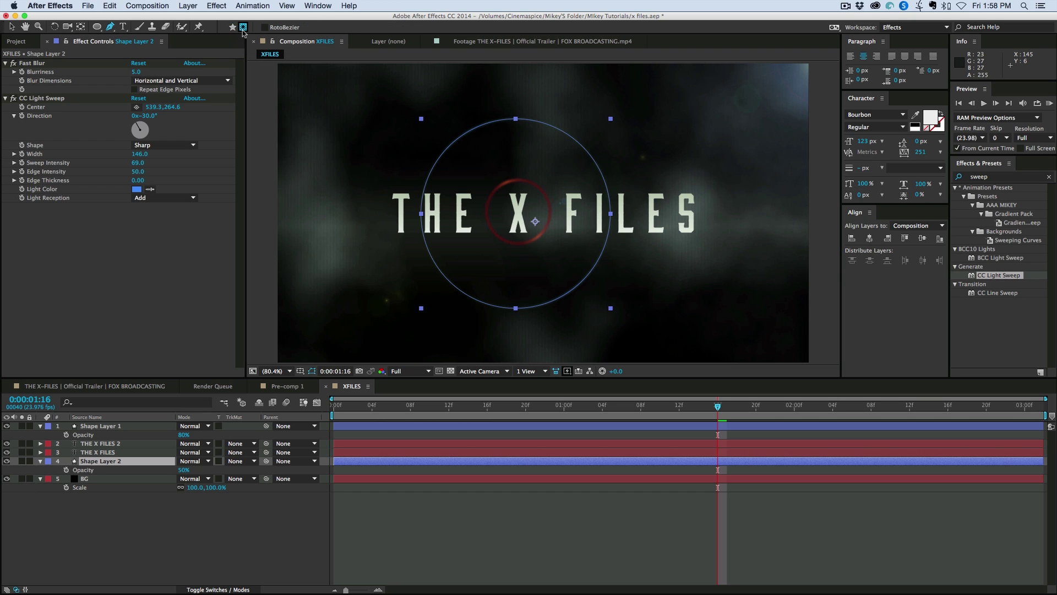
pyautogui.click(415, 276)
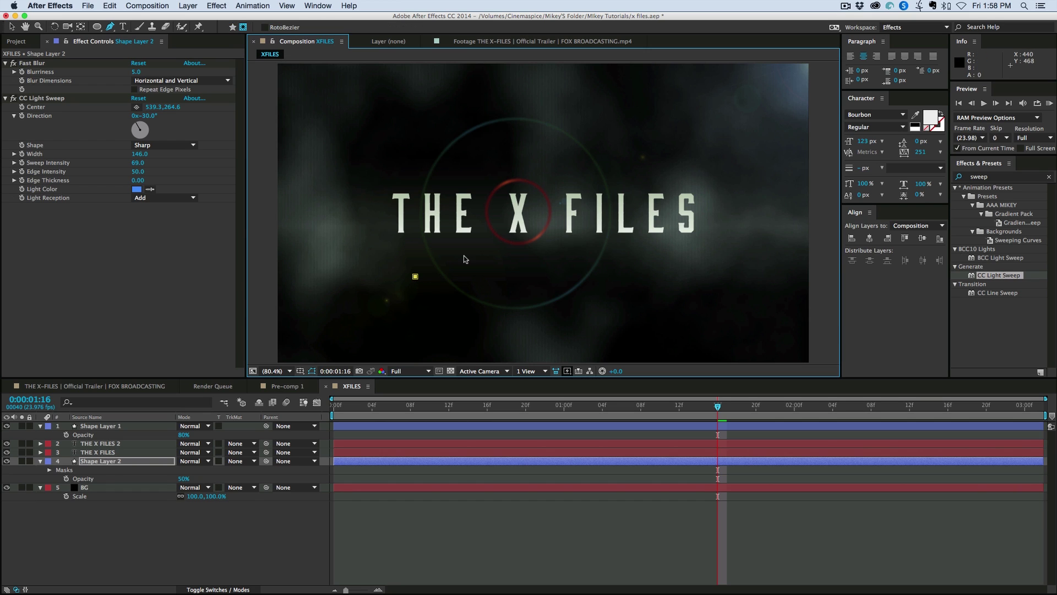
pyautogui.click(464, 255)
pyautogui.click(557, 238)
pyautogui.click(559, 183)
pyautogui.click(587, 138)
pyautogui.click(637, 124)
pyautogui.click(694, 248)
pyautogui.click(671, 318)
pyautogui.click(530, 350)
pyautogui.click(418, 349)
pyautogui.click(415, 276)
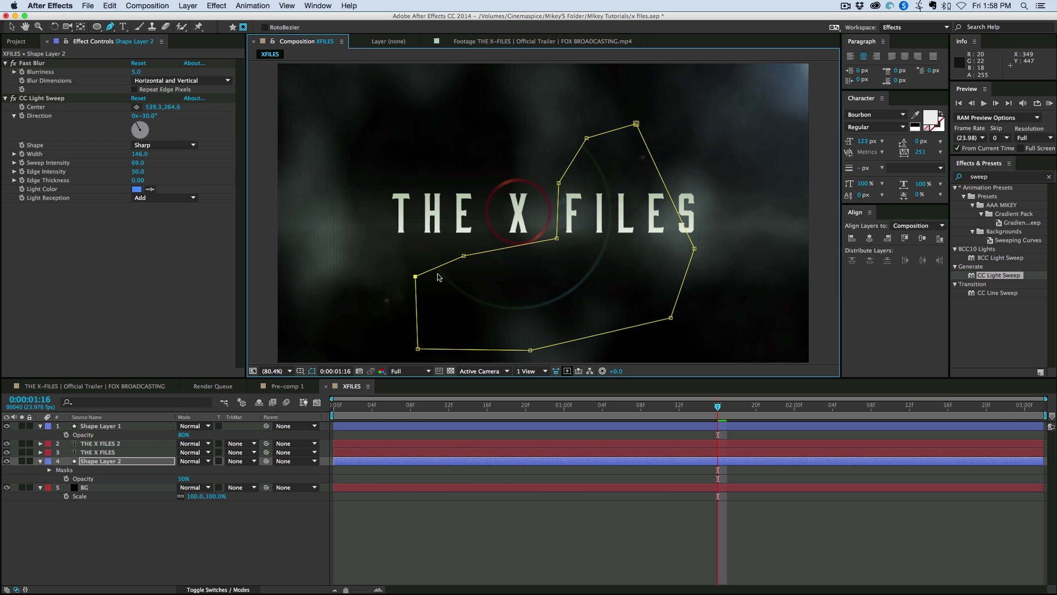
# - Set Mask 1 to Subtract and feather it 152 pixels
pyautogui.press('m')
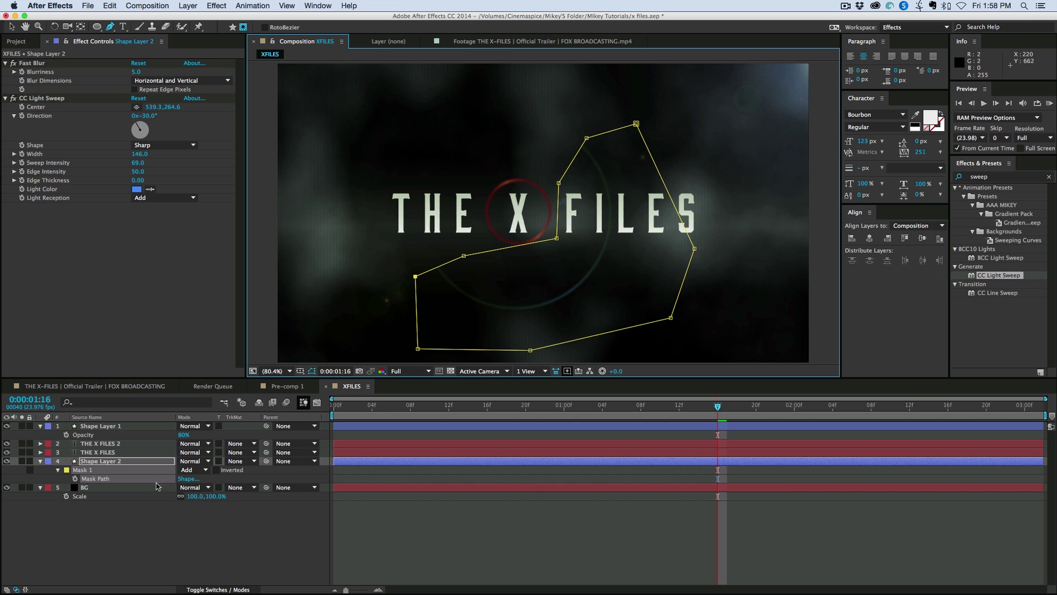
pyautogui.click(201, 469)
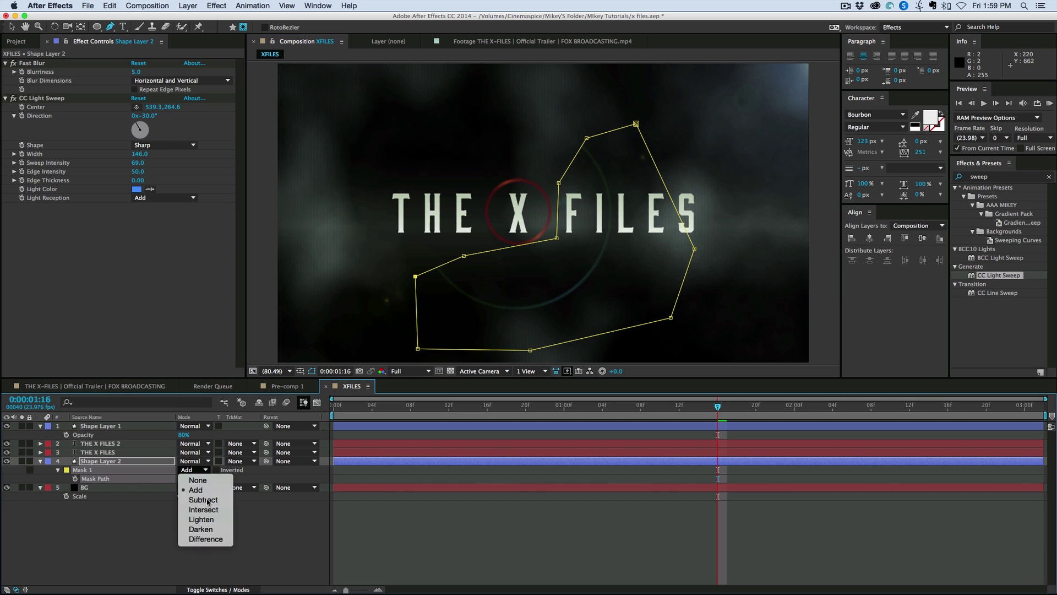
pyautogui.click(192, 495)
pyautogui.press('f')
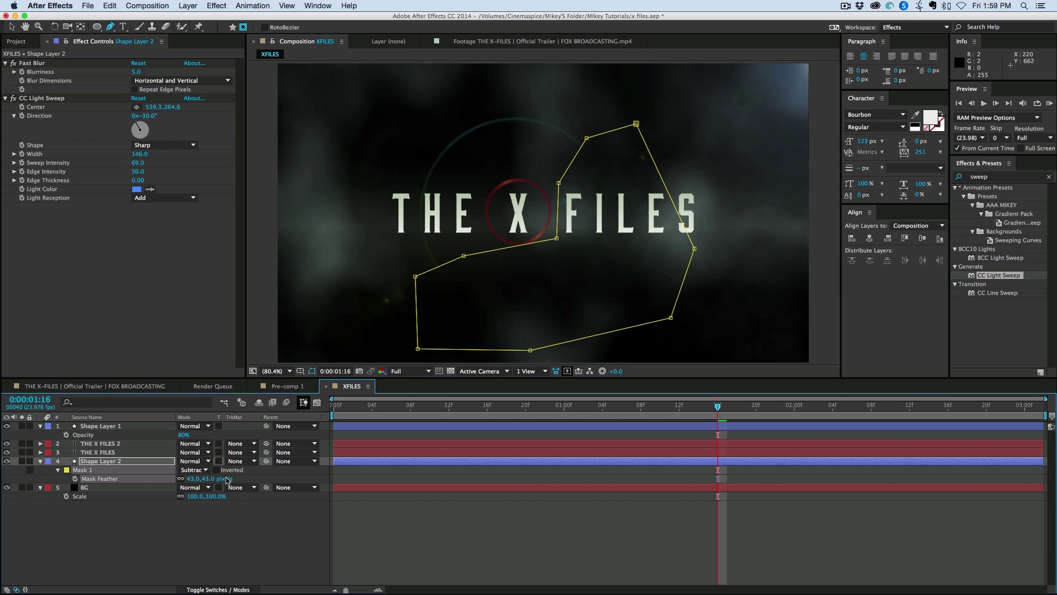
# - Deselect the ring and collapse the properties of Shape Layers 1 and 2
pyautogui.click(598, 531)
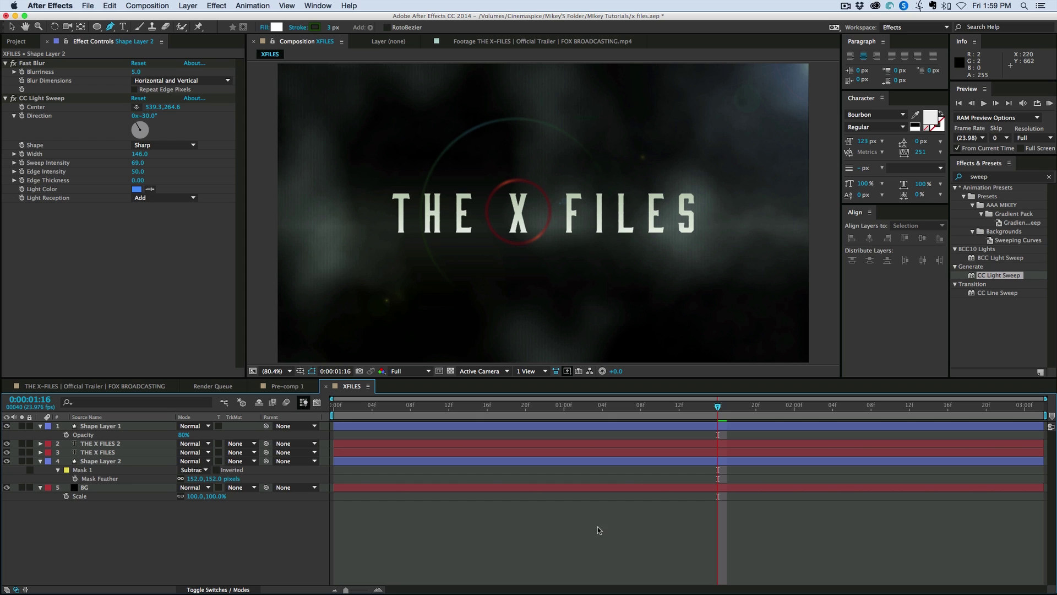
pyautogui.click(40, 426)
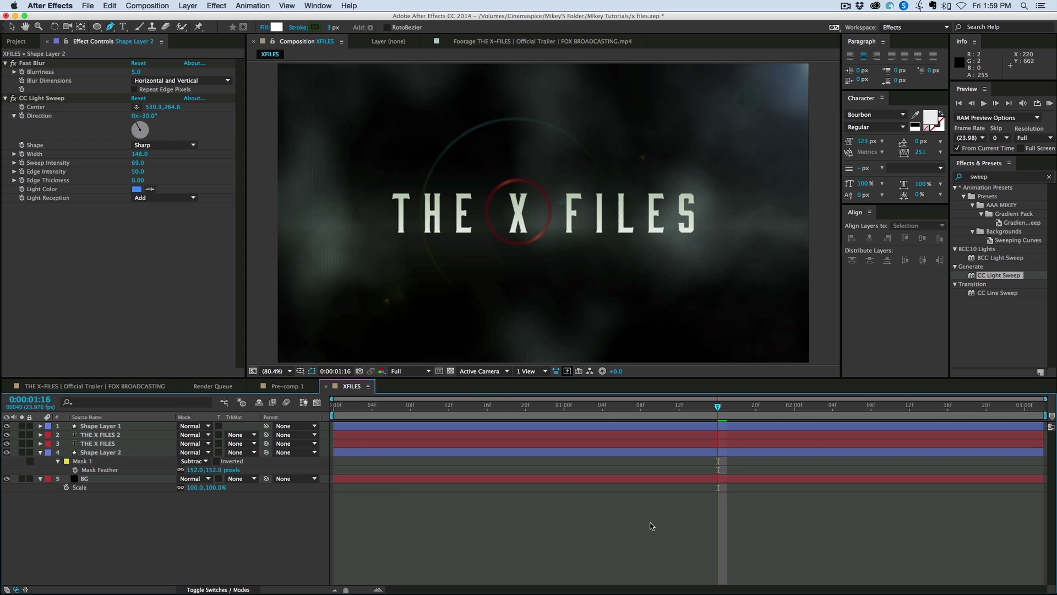
pyautogui.click(694, 457)
pyautogui.click(40, 452)
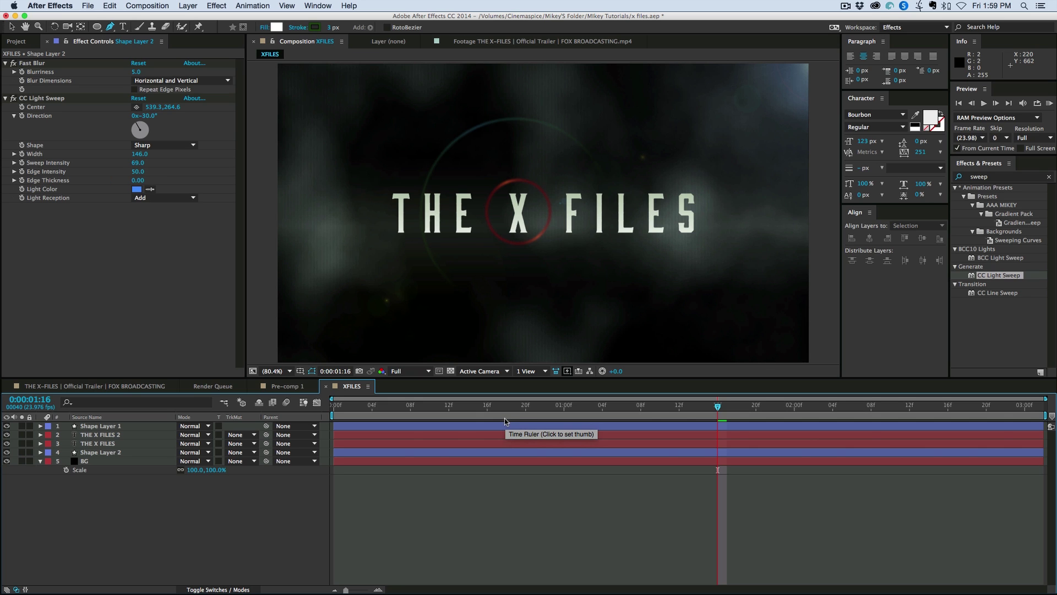
# - Add a black solid named fade, keyframing its Opacity from 100% at frame 0 to 0% at 21f
pyautogui.press('super+y')
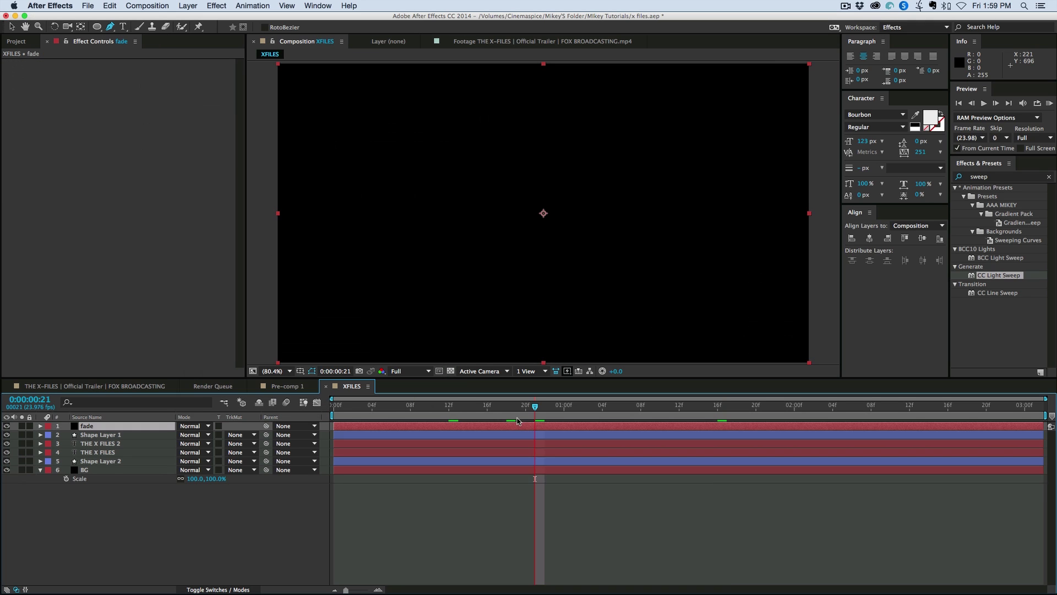
pyautogui.hotkey('alt', 'shift', 't')
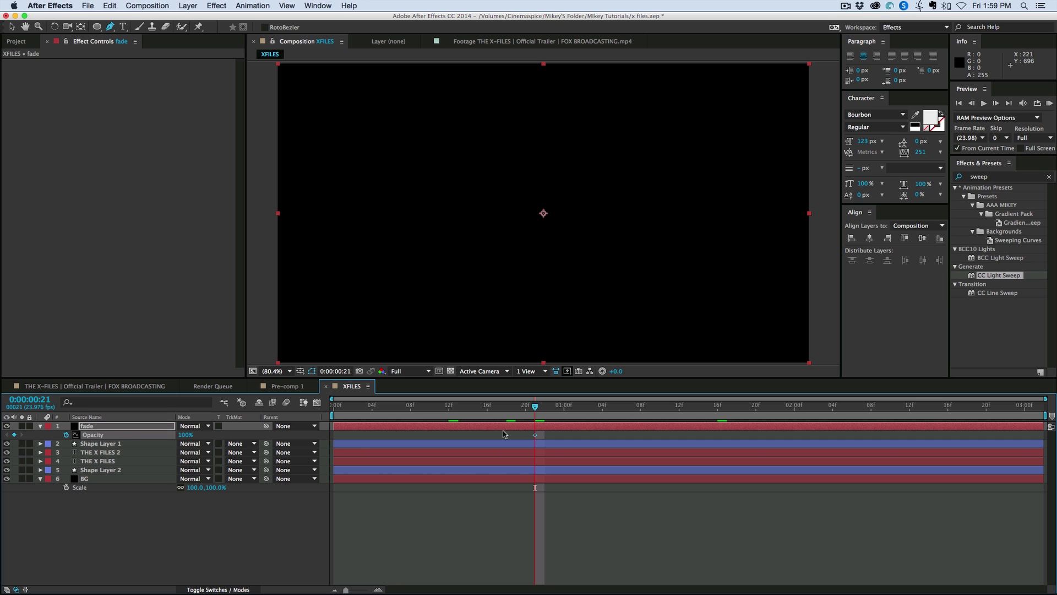
pyautogui.moveTo(342, 442); pyautogui.dragTo(331, 441)
pyautogui.moveTo(185, 435); pyautogui.dragTo(23, 435)
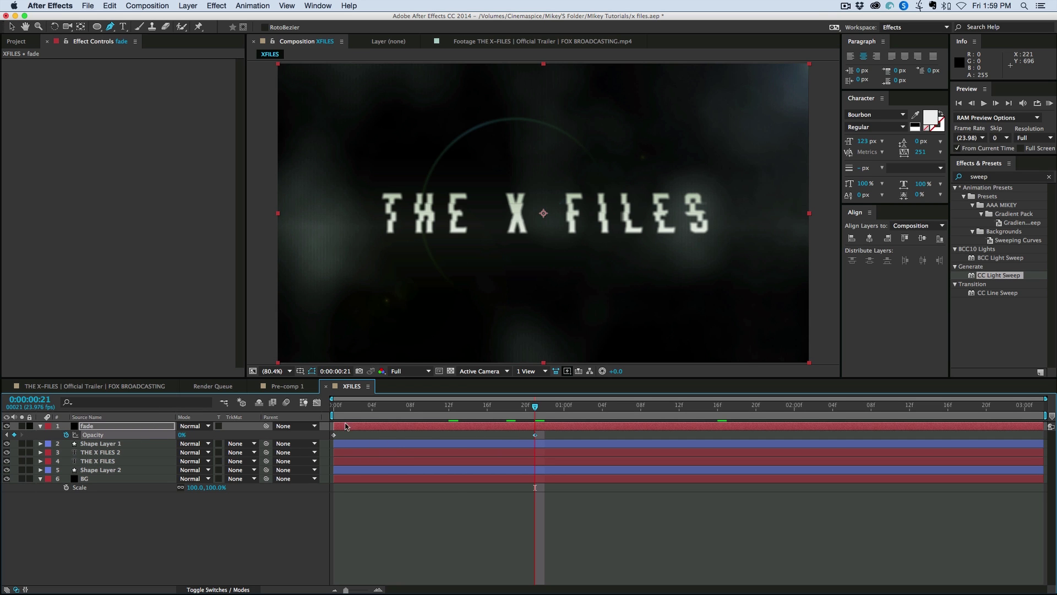
# - Keyframe both THE X FILES title layers' Opacity to start at 0% and fade in
pyautogui.moveTo(372, 408); pyautogui.dragTo(449, 408)
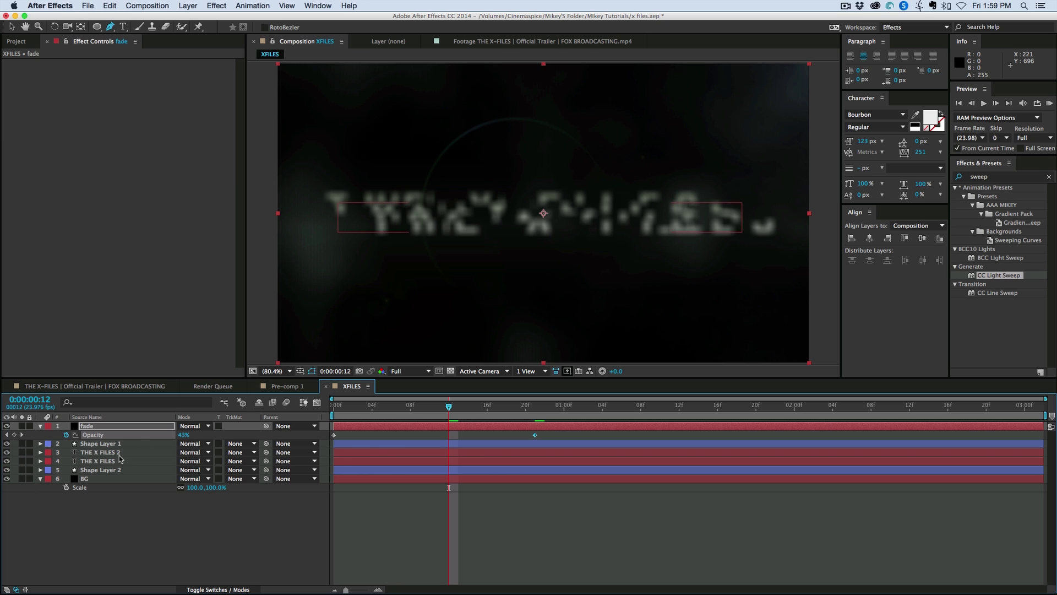
pyautogui.click(110, 453)
pyautogui.keyDown('shift'); pyautogui.click(115, 462); pyautogui.keyUp('shift')
pyautogui.press('t')
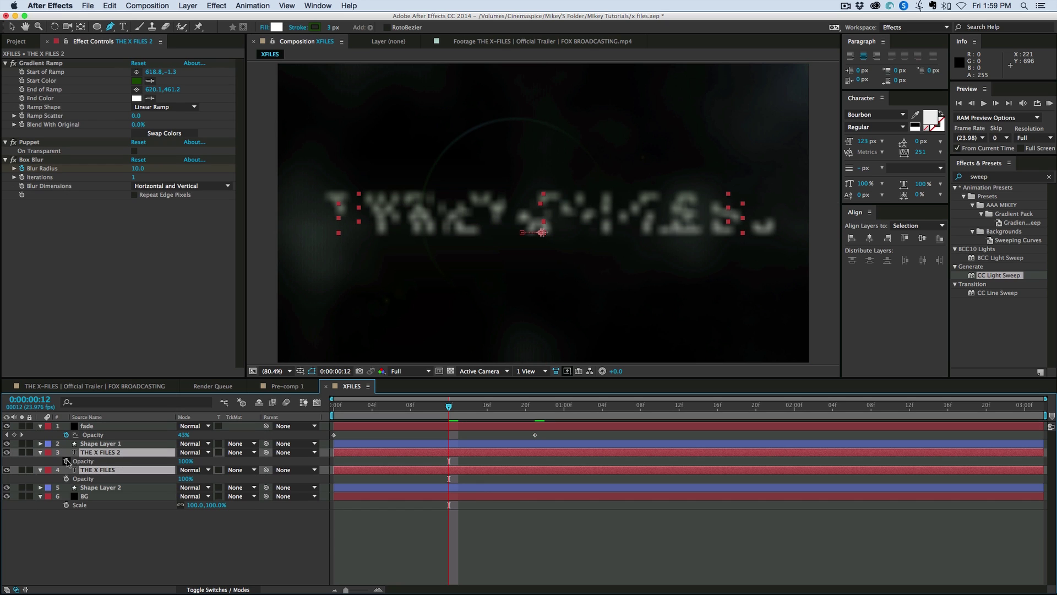
pyautogui.click(67, 462)
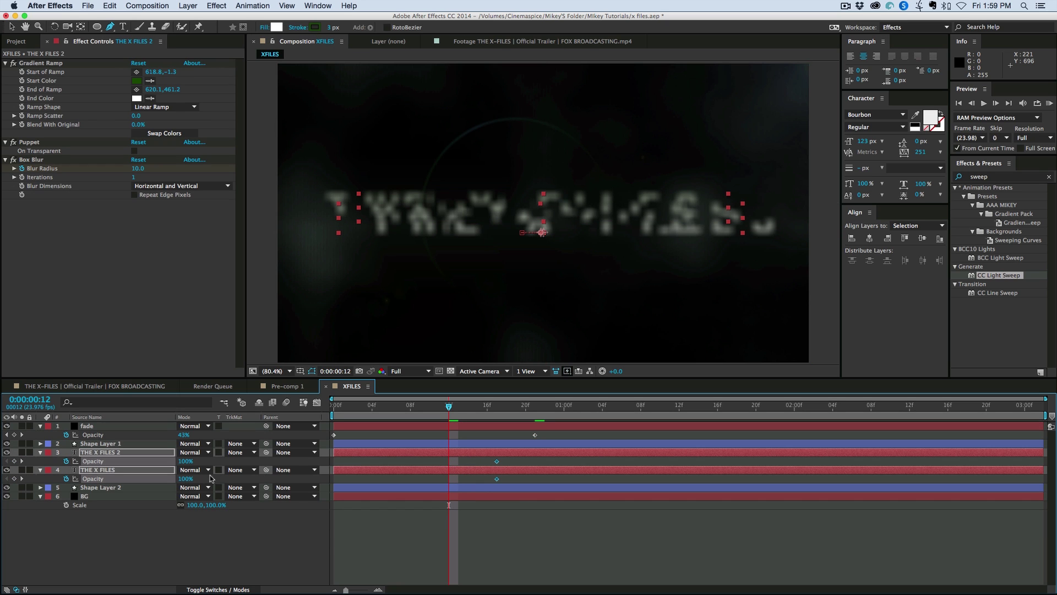
pyautogui.moveTo(186, 461); pyautogui.dragTo(60, 460)
# - Preview the fade-in from the start of the composition
pyautogui.click(485, 526)
pyautogui.press('Home')
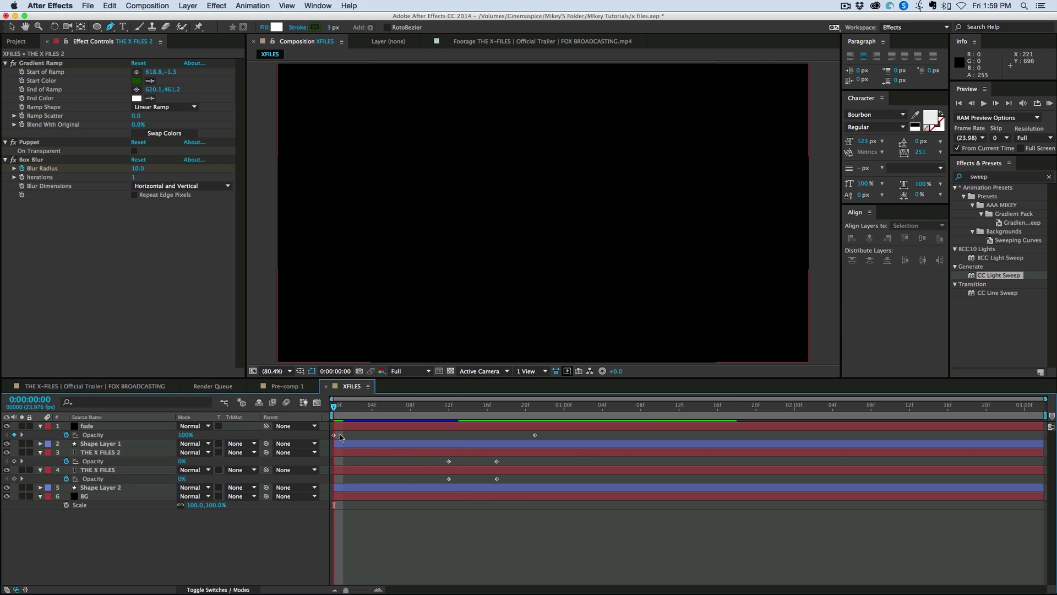
pyautogui.press('space')
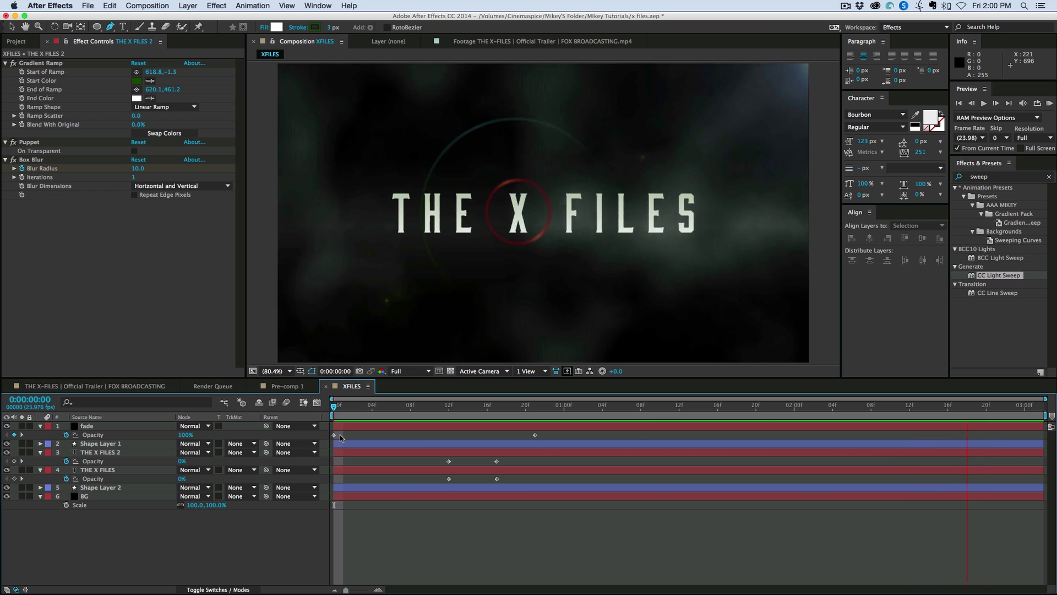
pyautogui.press('space')
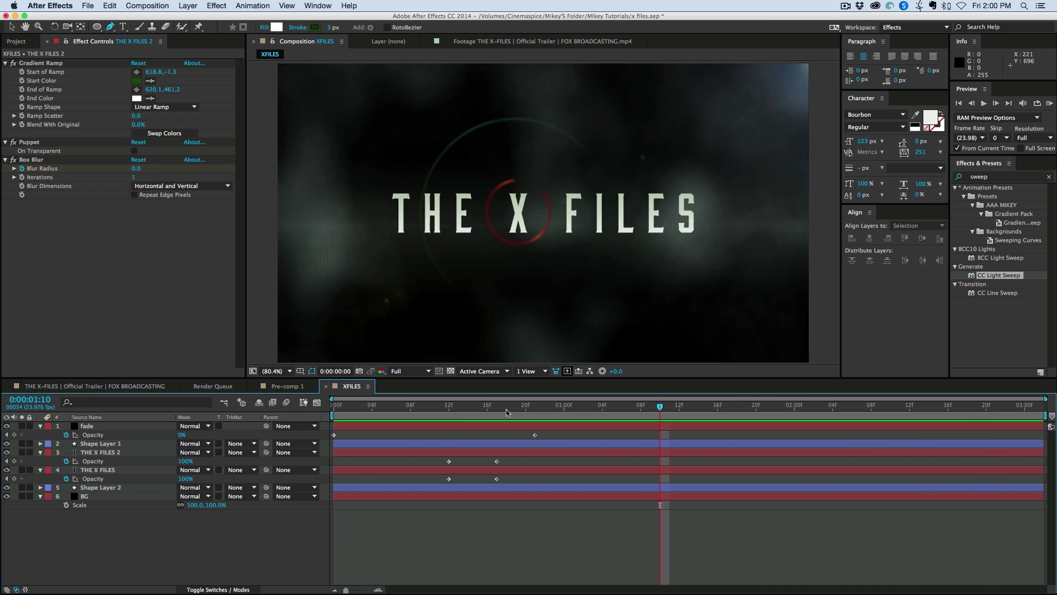
# - Duplicate the BG layer and draw a circular ellipse mask around the X on the copy
pyautogui.click(122, 496)
pyautogui.hotkey('ctrl', 'd')
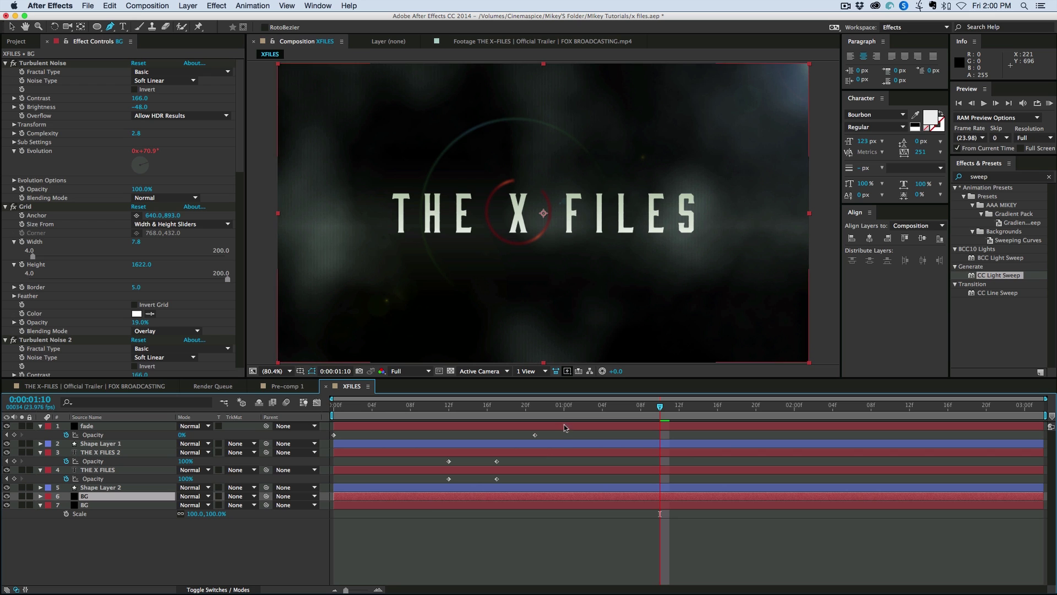
pyautogui.moveTo(522, 408); pyautogui.dragTo(660, 421)
pyautogui.click(100, 29)
pyautogui.moveTo(448, 146)
pyautogui.mouseDown()
pyautogui.moveTo(609, 314)
pyautogui.moveTo(586, 304)
pyautogui.mouseUp()
# - Set the masked BG's Turbulent Noise to Turbulence Factor 2.71, Random Seed 590, and adjust Brightness
pyautogui.click(579, 544)
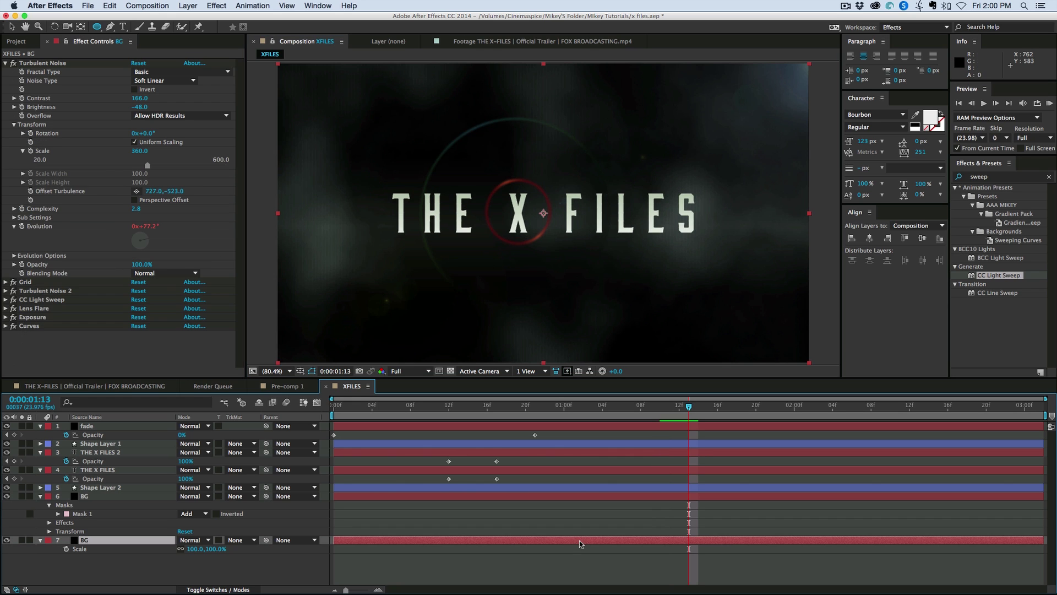
pyautogui.press('super+Up')
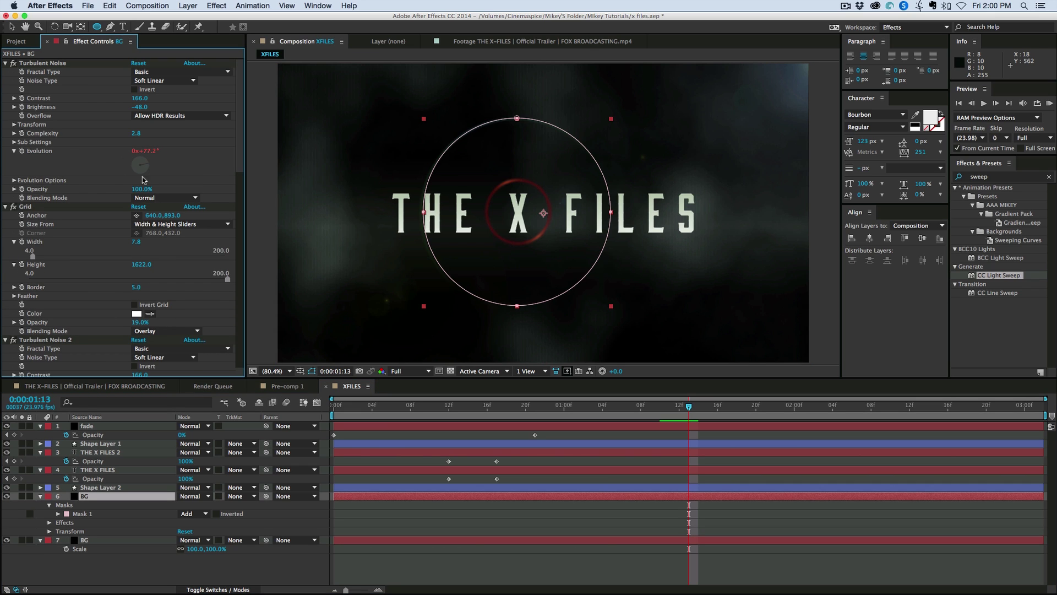
pyautogui.click(14, 180)
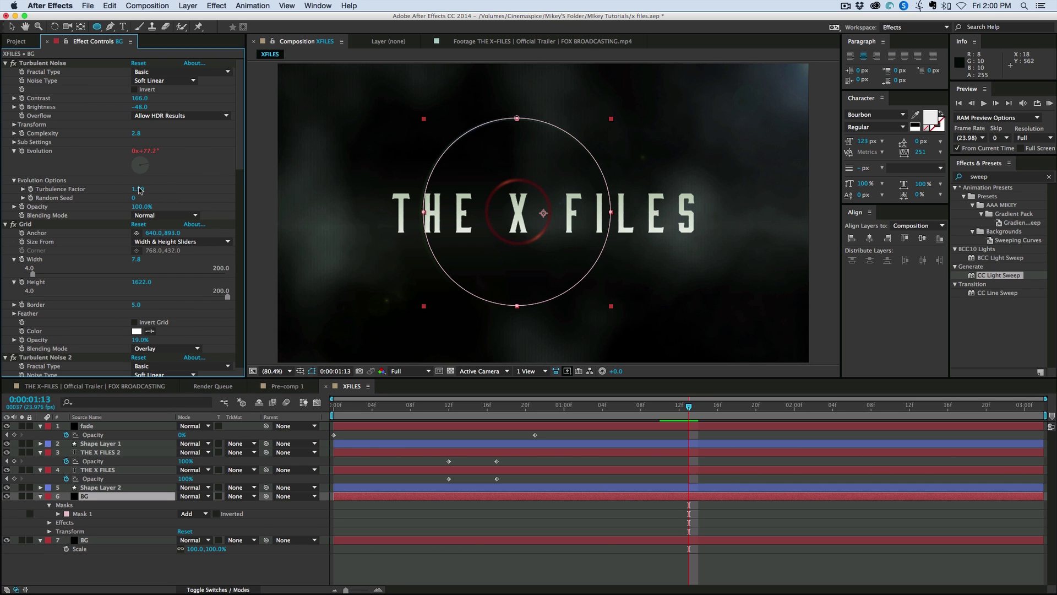
pyautogui.moveTo(139, 190); pyautogui.dragTo(204, 193)
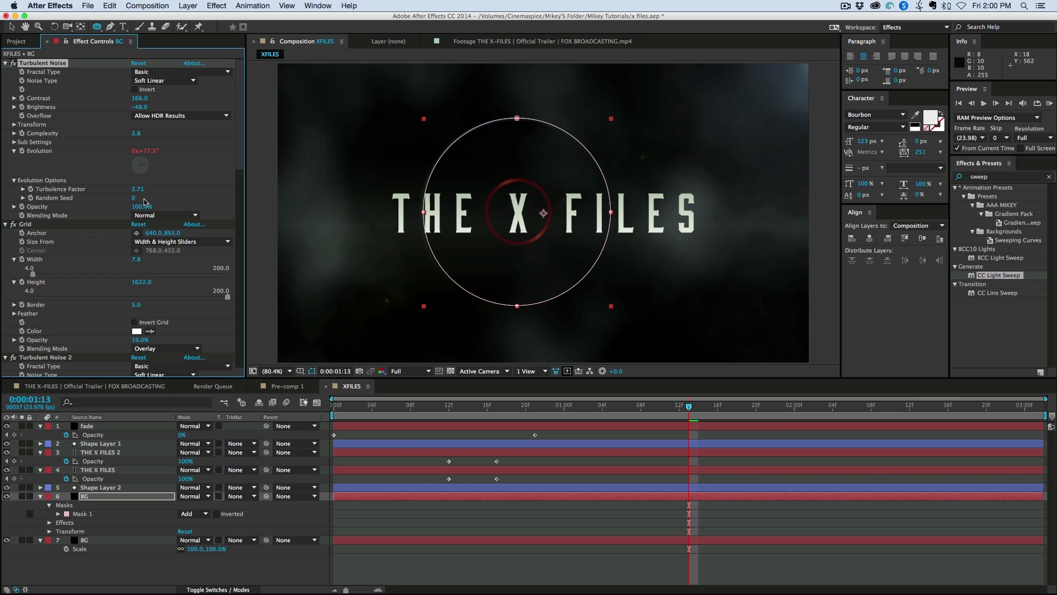
pyautogui.moveTo(138, 197); pyautogui.dragTo(165, 197)
pyautogui.moveTo(140, 107); pyautogui.dragTo(150, 107)
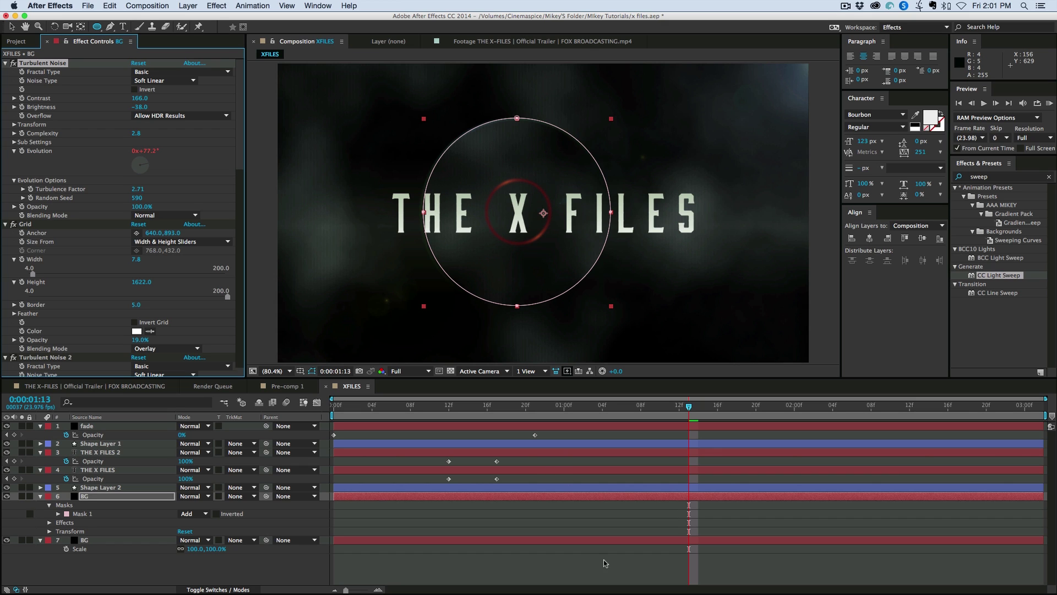
# - Lower the masked BG layer's opacity to 82%
pyautogui.press('t')
pyautogui.moveTo(184, 507); pyautogui.dragTo(175, 507)
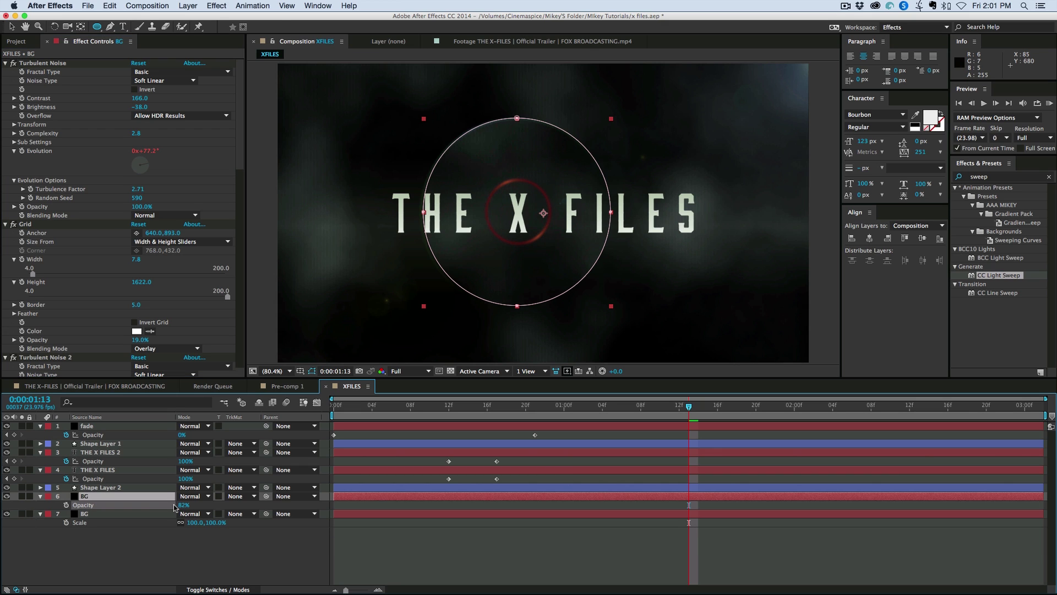
pyautogui.click(407, 555)
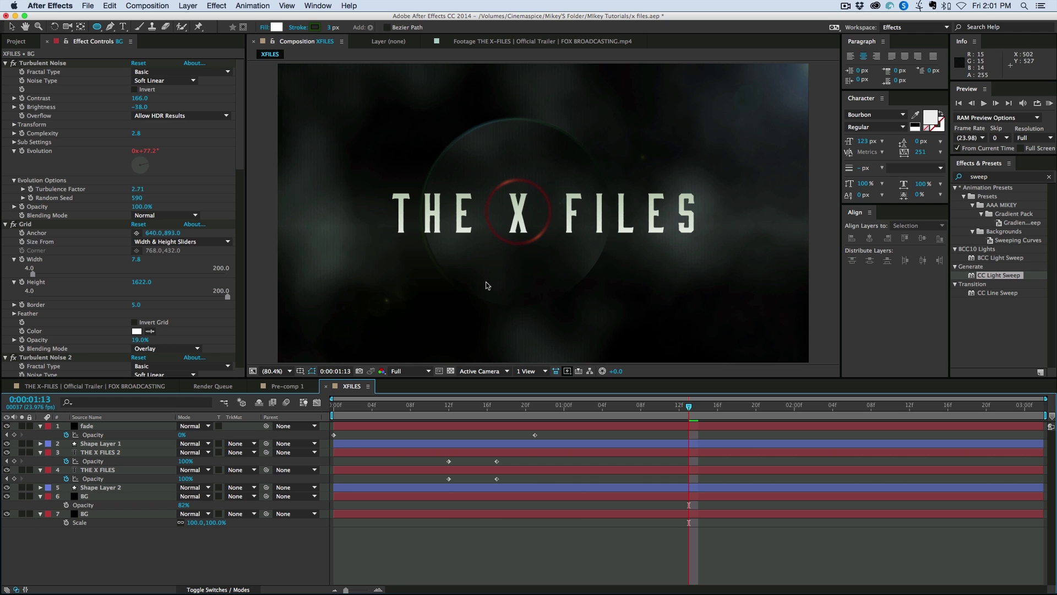
pyautogui.press('Home')
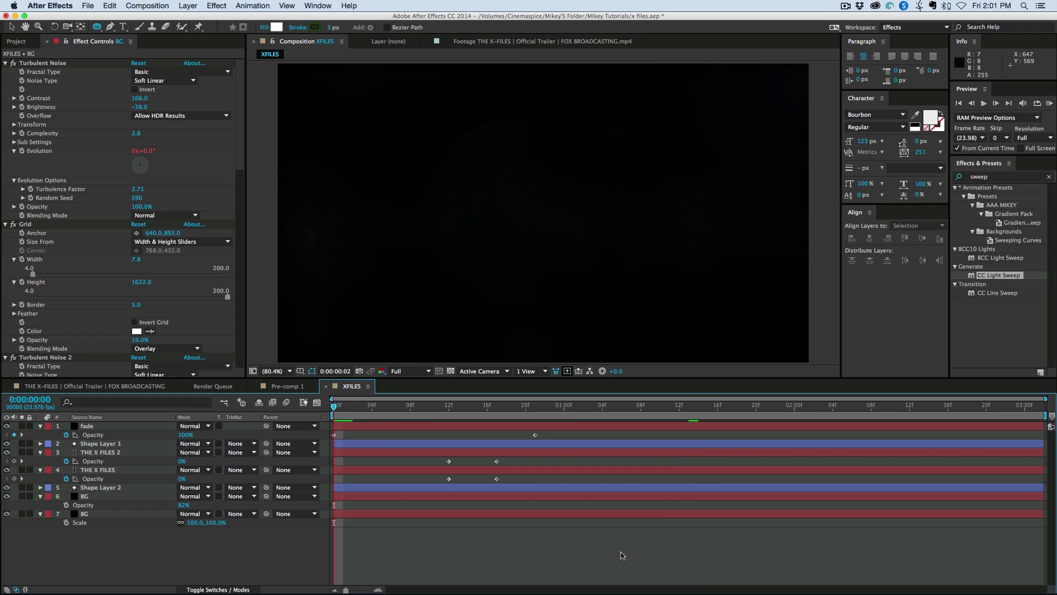
pyautogui.press('KP_0')
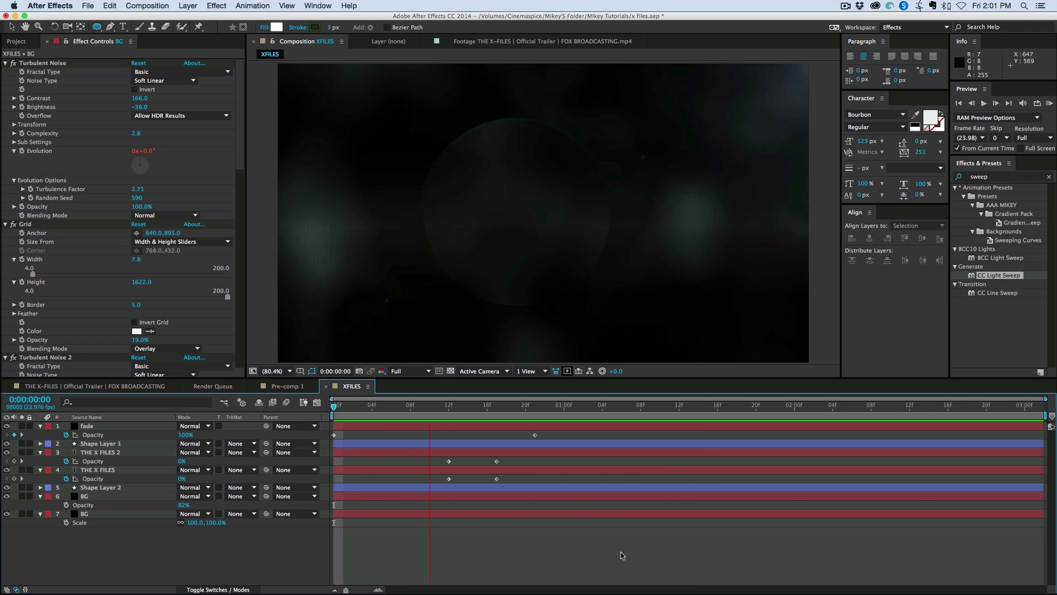